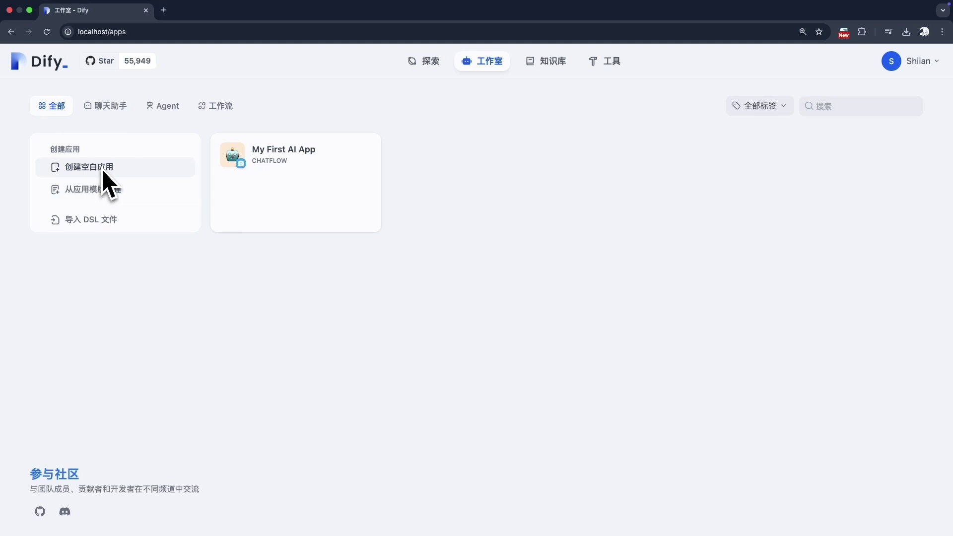
- Create a blank Chatflow app named "通过URL总结Youtube视频内容" and close the type-specific panel that opens over its canvas
click(99, 169)
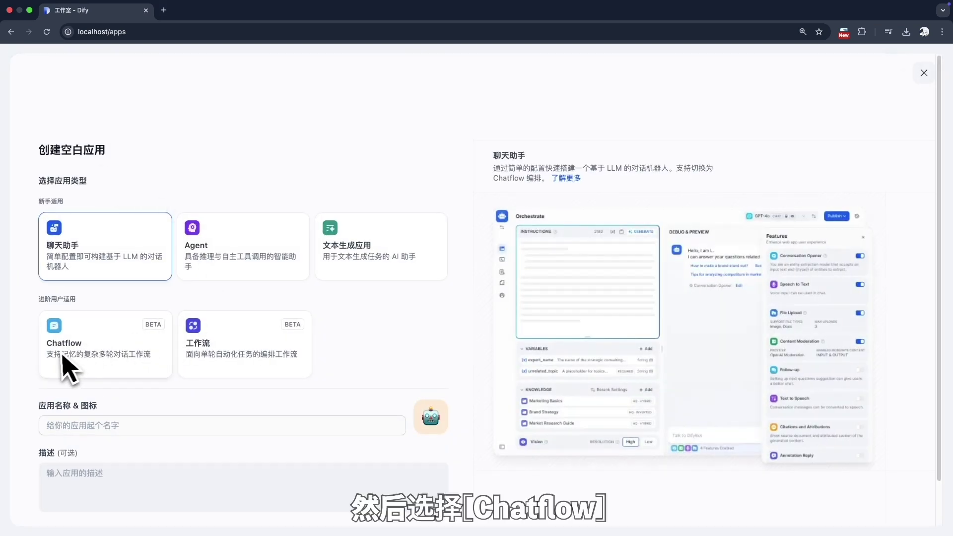
click(102, 366)
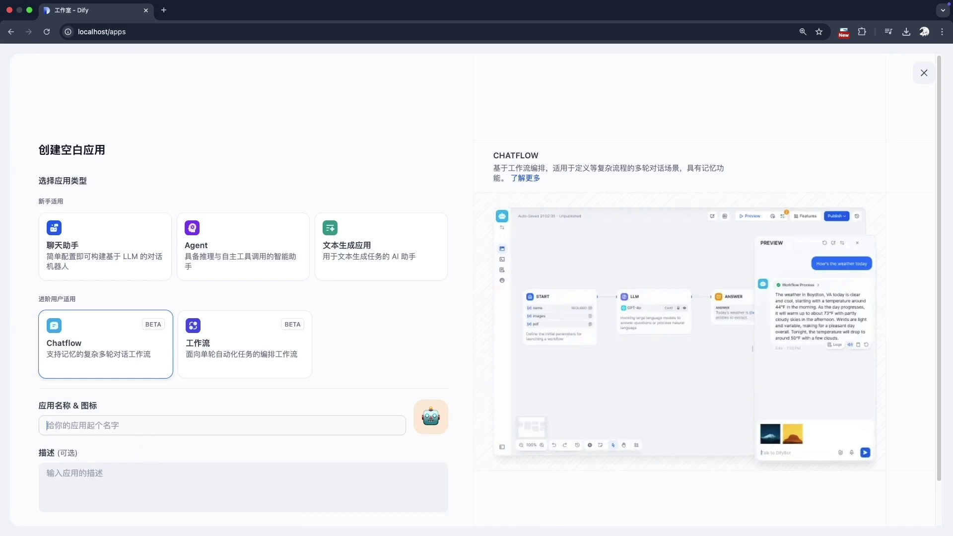
text(通过URL总结Youtub)
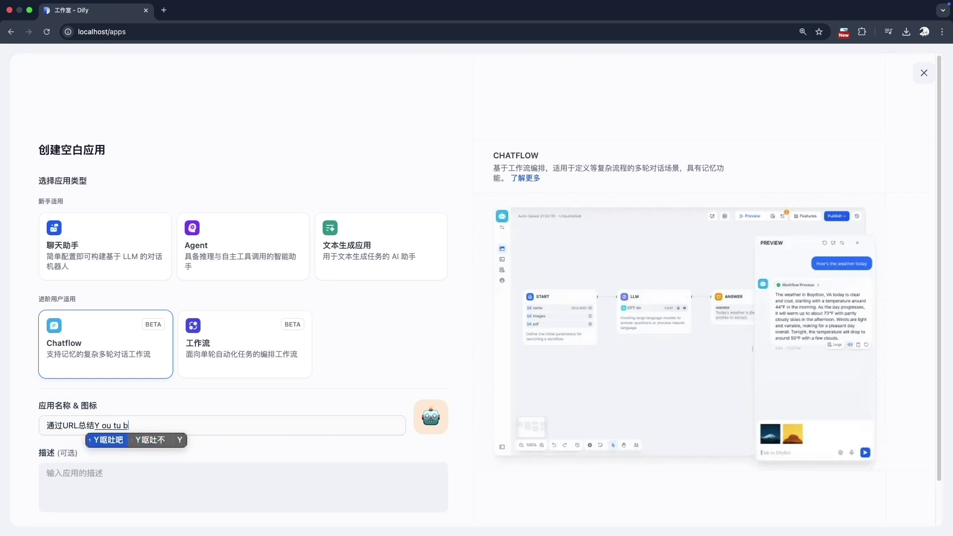
text(e视频n)
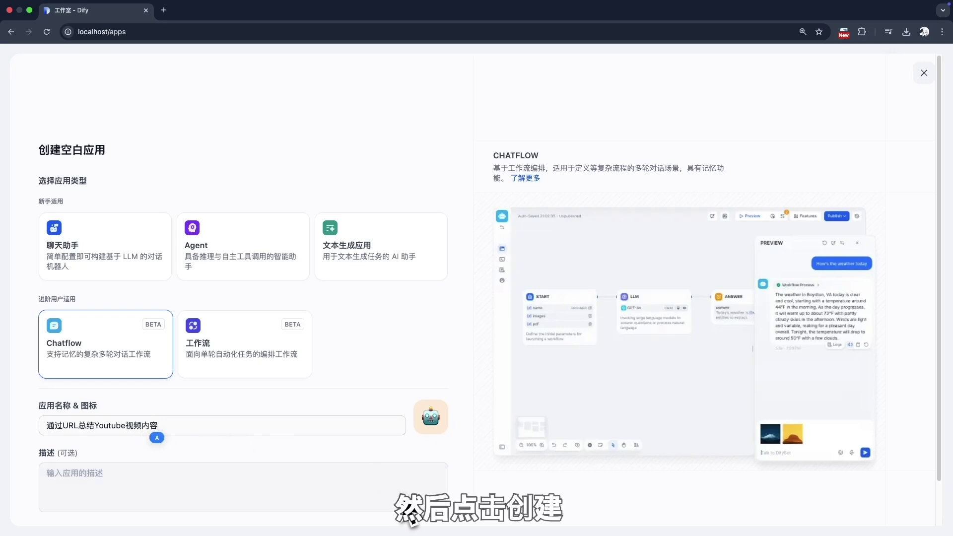
scroll(469, 491, down, 2)
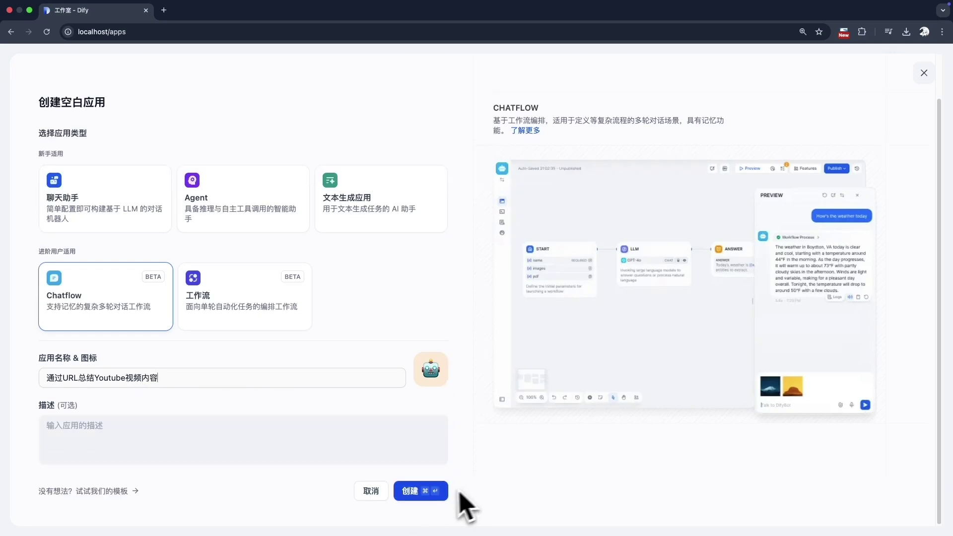
click(420, 491)
click(923, 131)
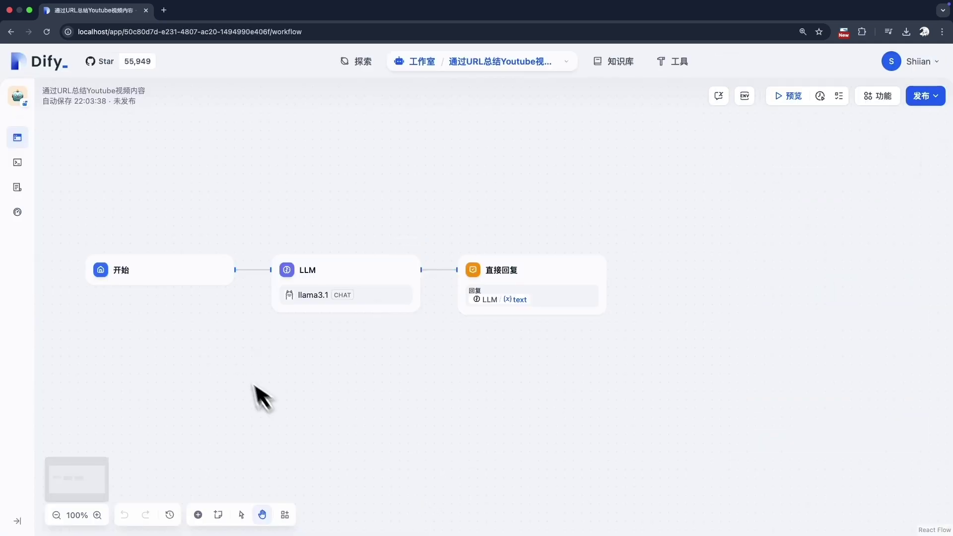
- Add three notes stacked beside the 开始 node, titled 第一步, 第二步 and 第三步, duplicating the first for the other two
scroll(351, 431, left, 3)
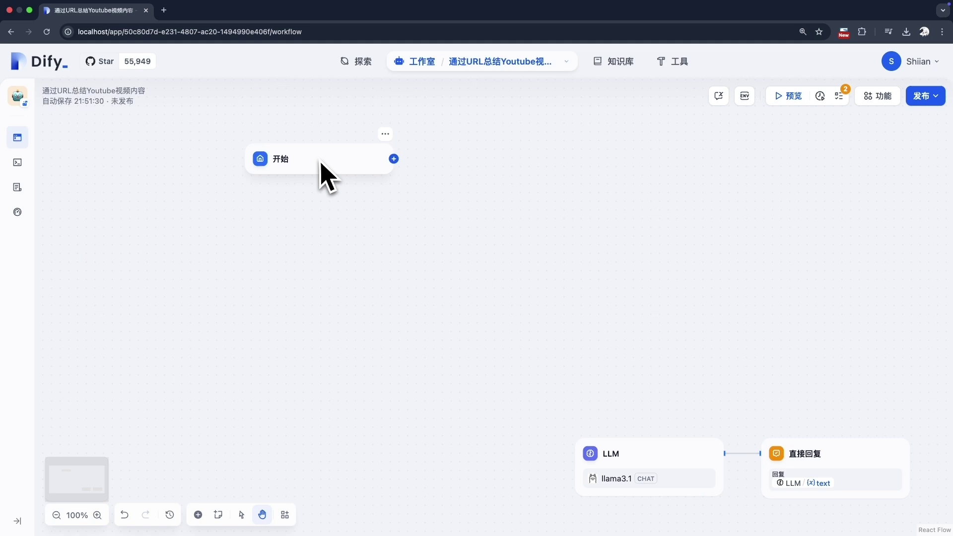
text(di yibu)
key(space)
key(ctrl+c)
key(ctrl+v)
key(ctrl+v)
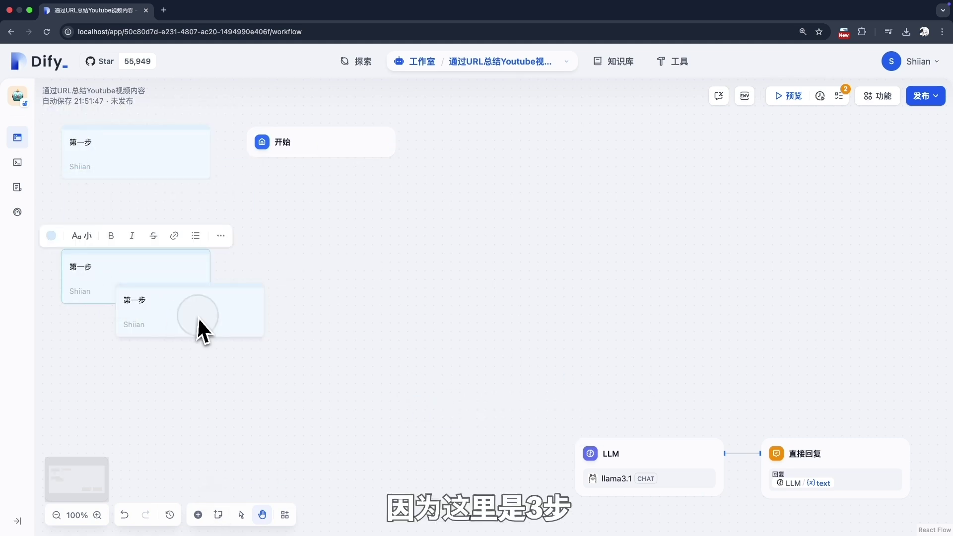
drag(197, 320, 155, 433)
double_click(81, 267)
text(er)
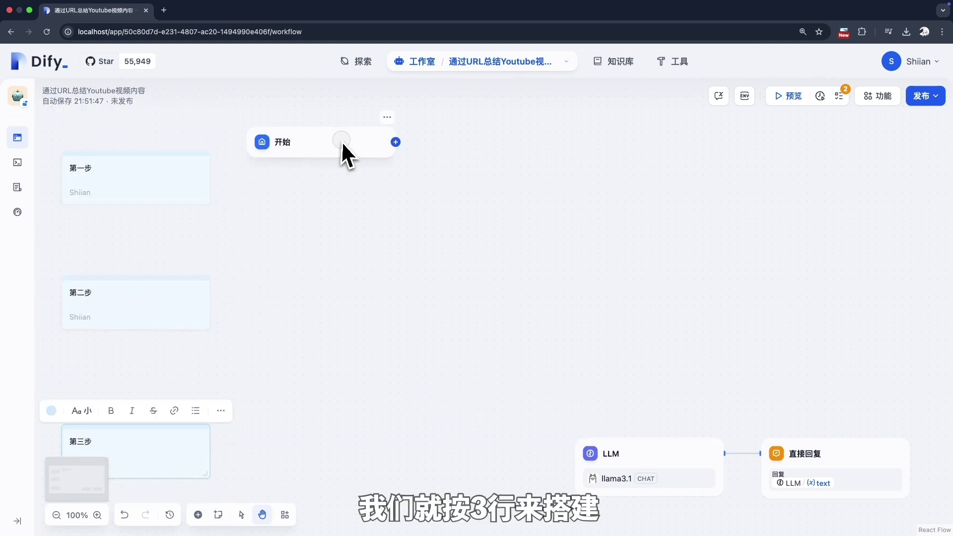
- Add descriptions to the three notes in order: 从URL中找到视频的video_id; 通过引入工具，根据video_id找出视频的字幕文本; 让大模型总结字幕文本
scroll(405, 264, down, 1)
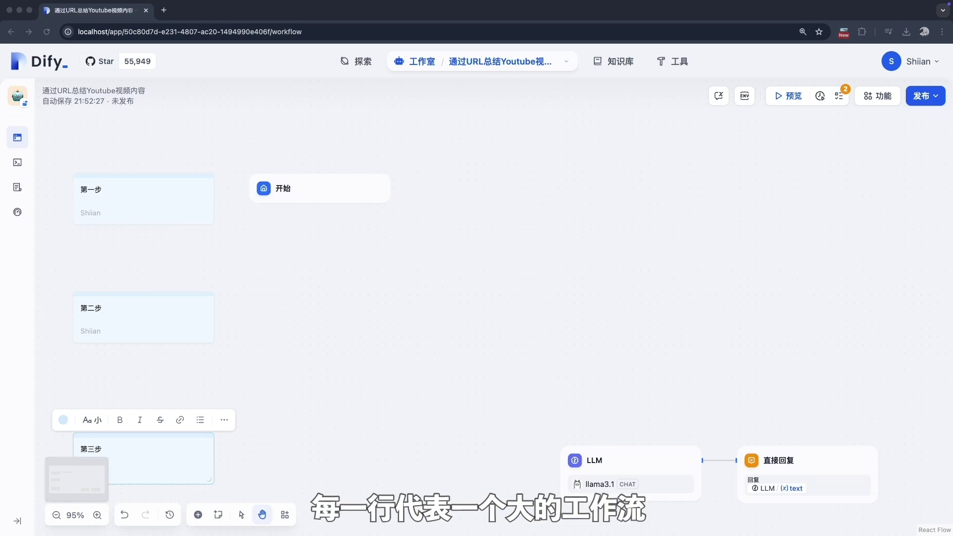
click(106, 201)
key(ctrl+v)
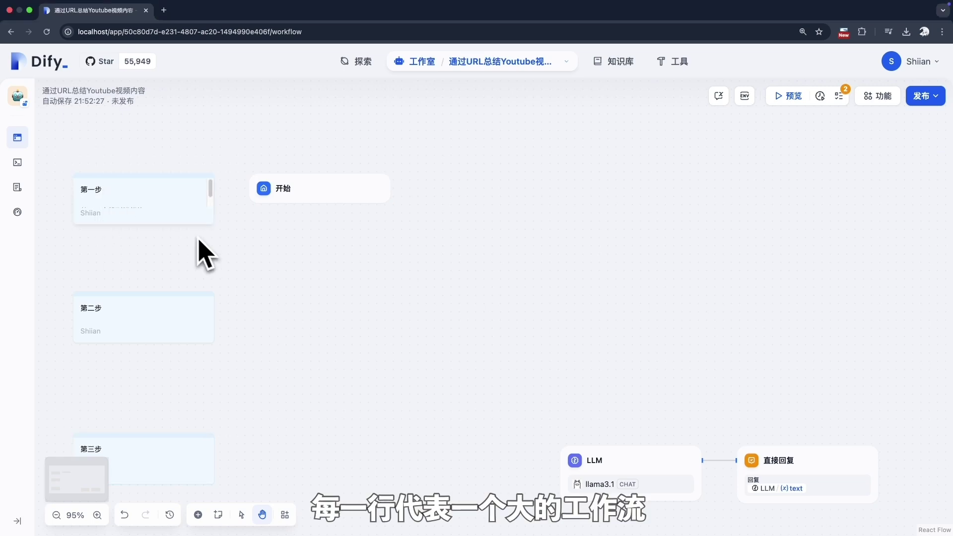
key(ctrl+v)
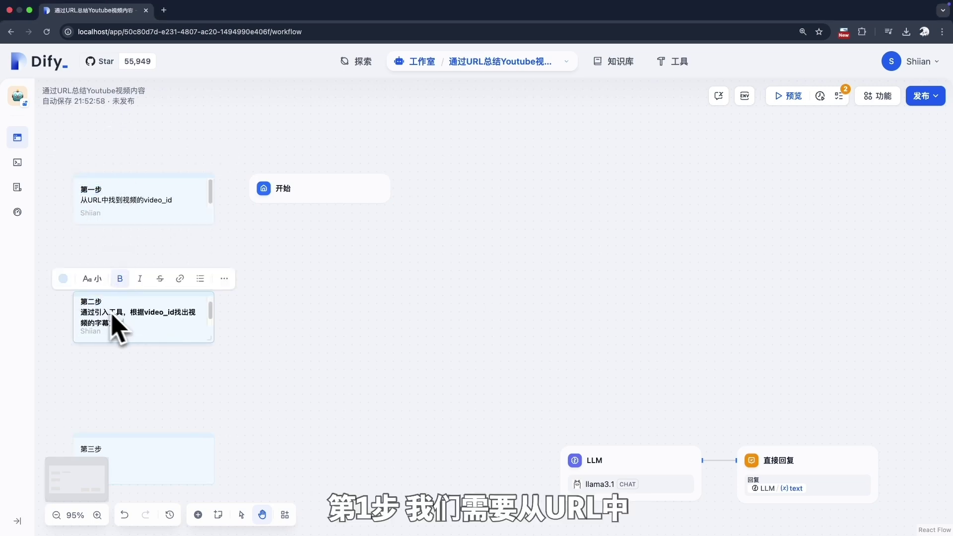
click(334, 448)
click(102, 459)
key(ctrl+v)
click(71, 426)
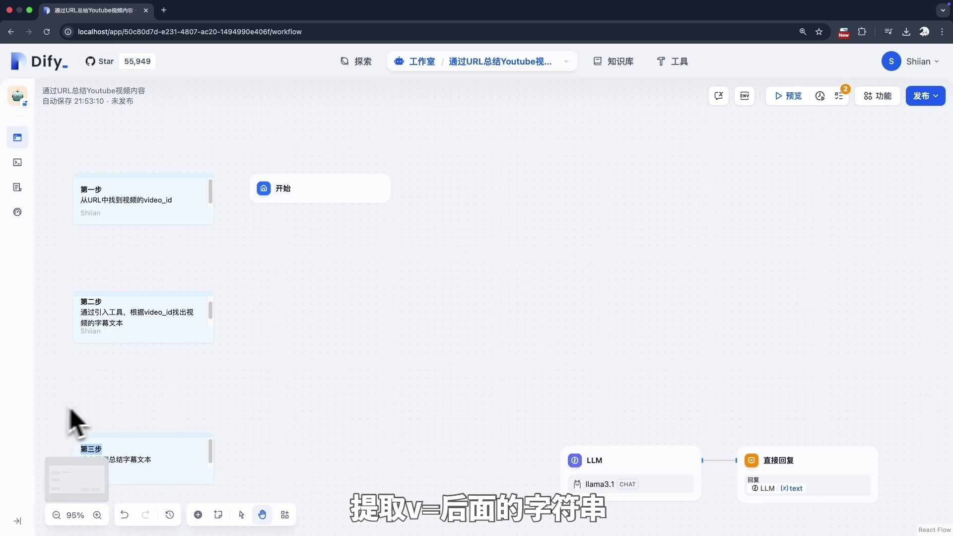
- Add a new LLM node connected directly after the 开始 node
scroll(363, 238, down, 1)
scroll(347, 389, up, 2)
scroll(374, 383, down, 1)
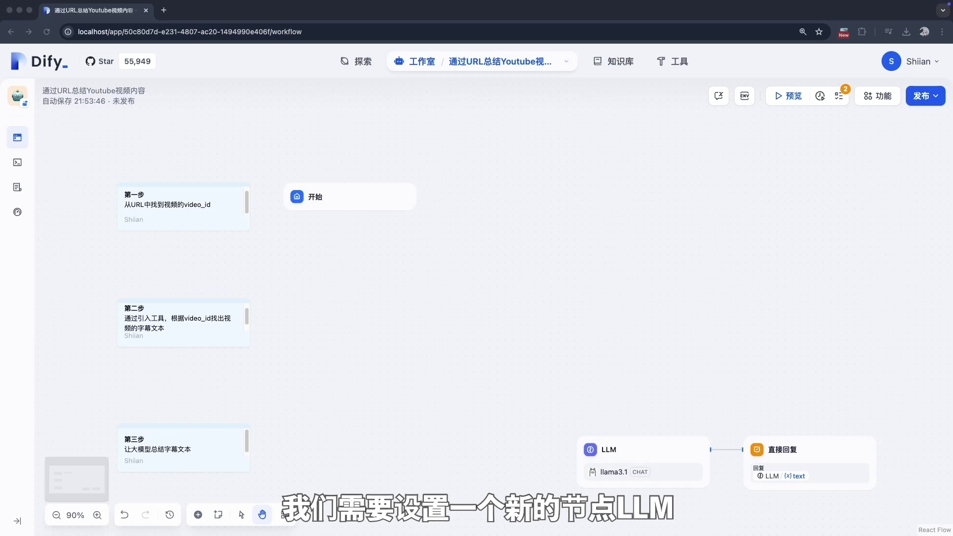
click(416, 197)
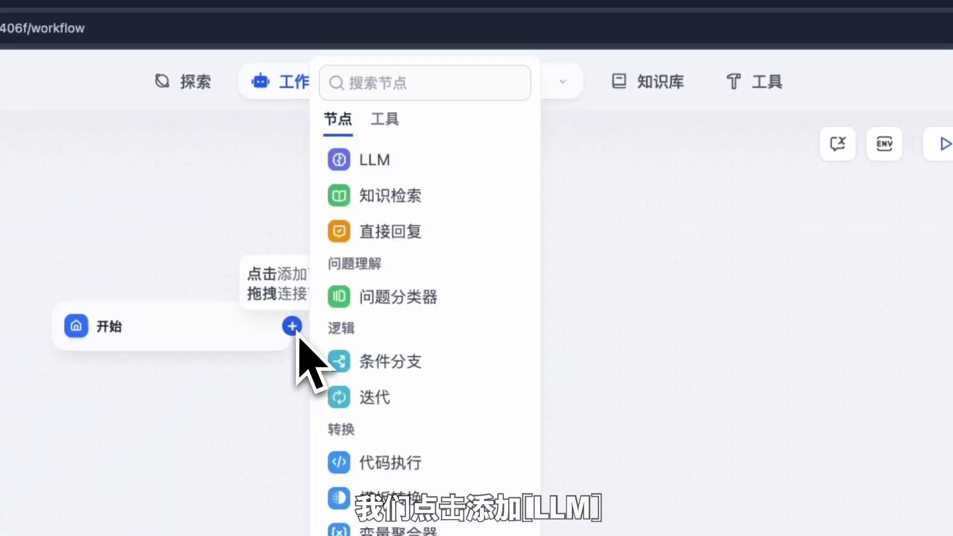
click(402, 168)
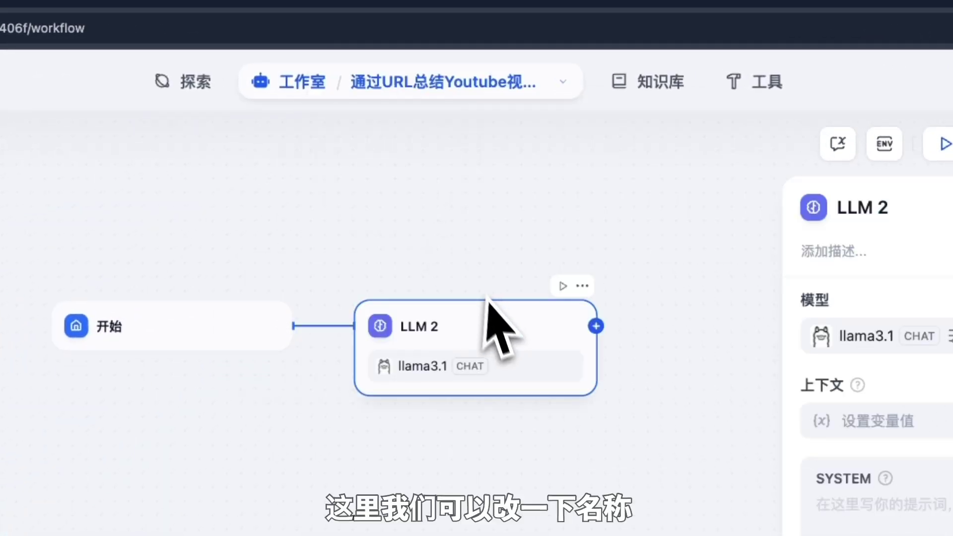
- Try to rename the new LLM node as LLM（提取video_id）
click(905, 208)
key(BackSpace)
key(BackSpace)
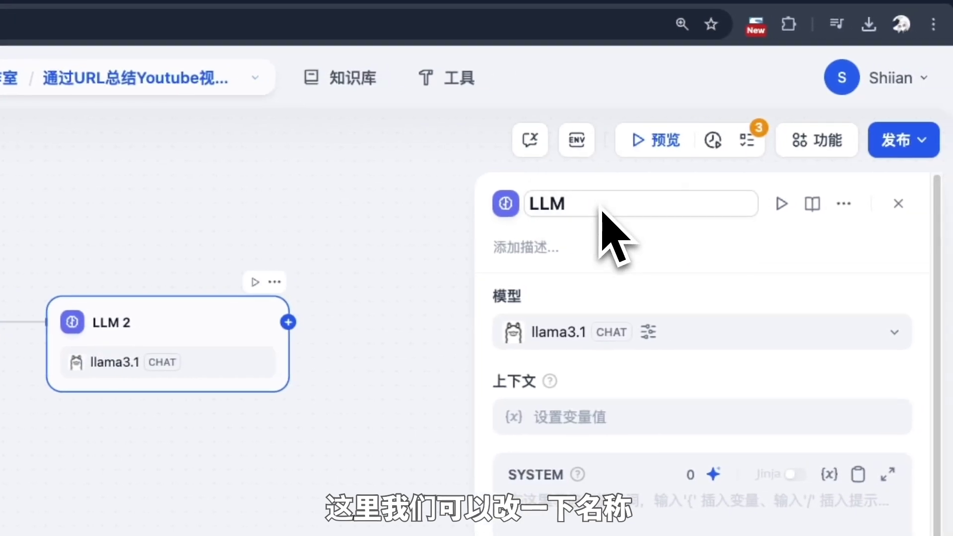
text(())
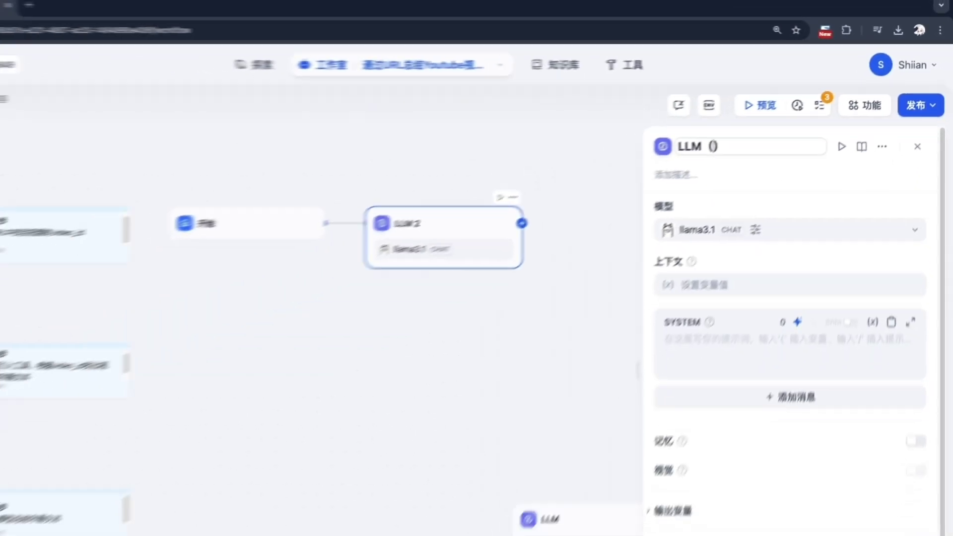
key(Left)
text(tiq)
key(space)
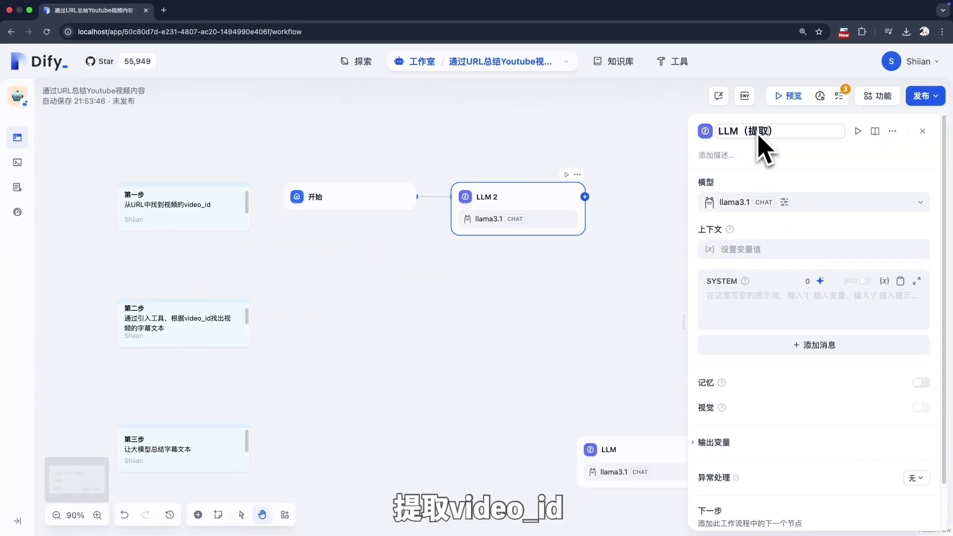
text(video)
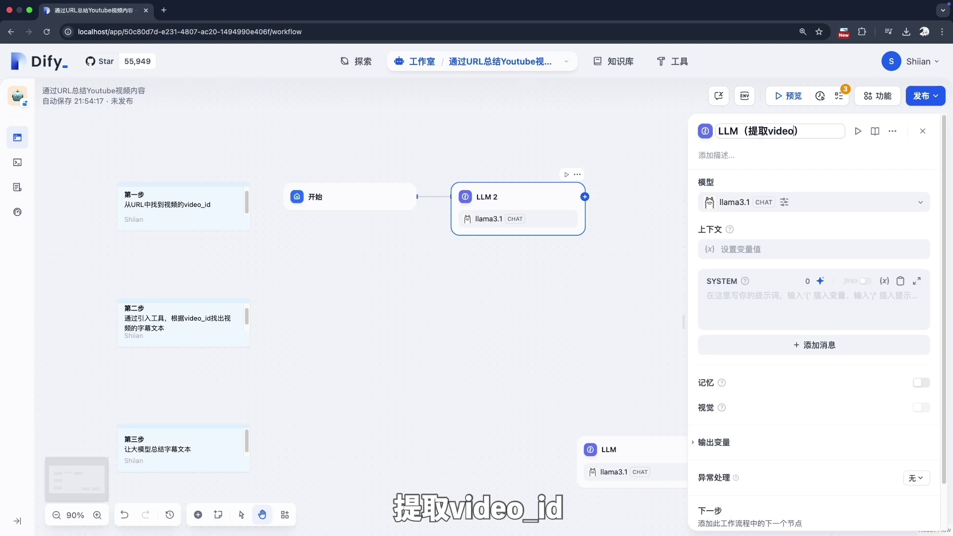
text(_id)
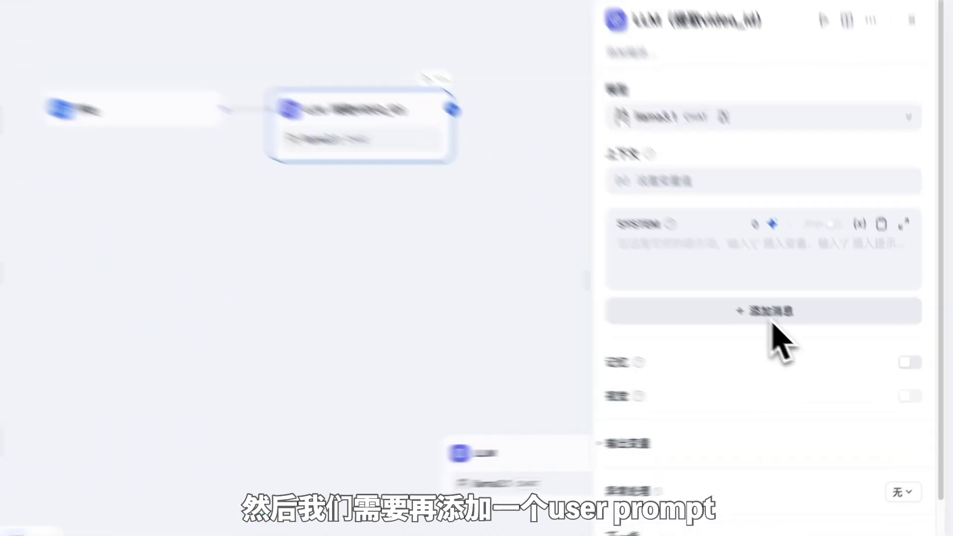
- Add a USER message to the new LLM node reading 从{sys.query}中提取URL中"v="后面的字符串, with sys.query inserted as the 开始 node's variable
click(818, 348)
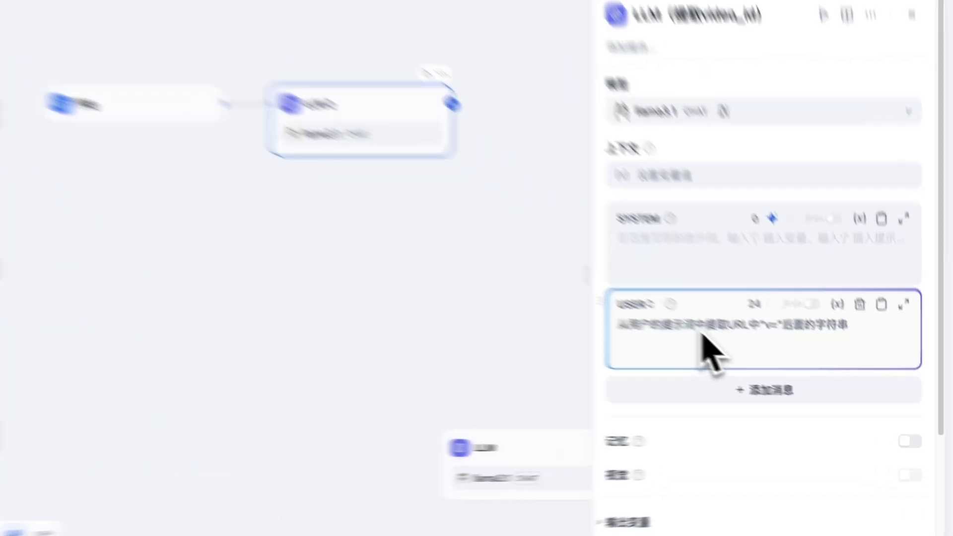
drag(762, 361, 717, 362)
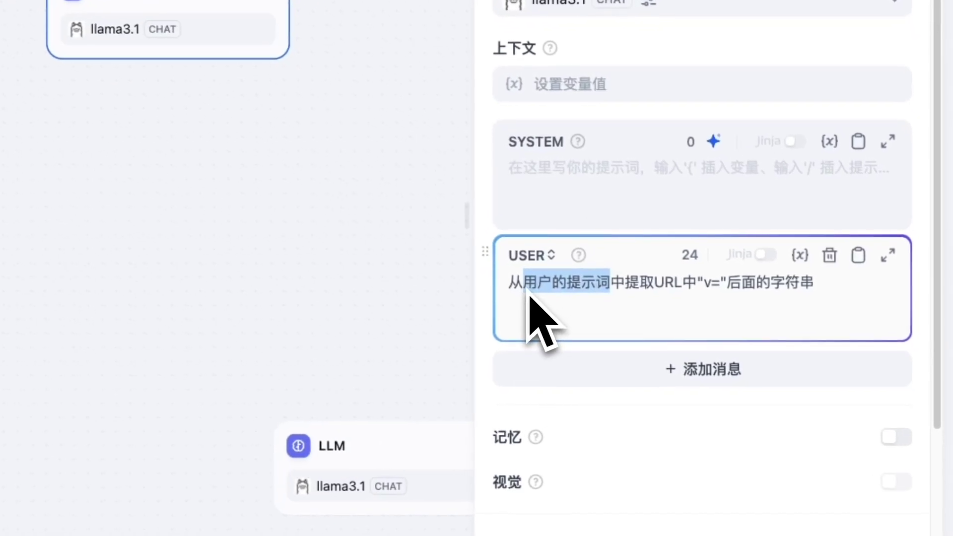
text({})
text(/)
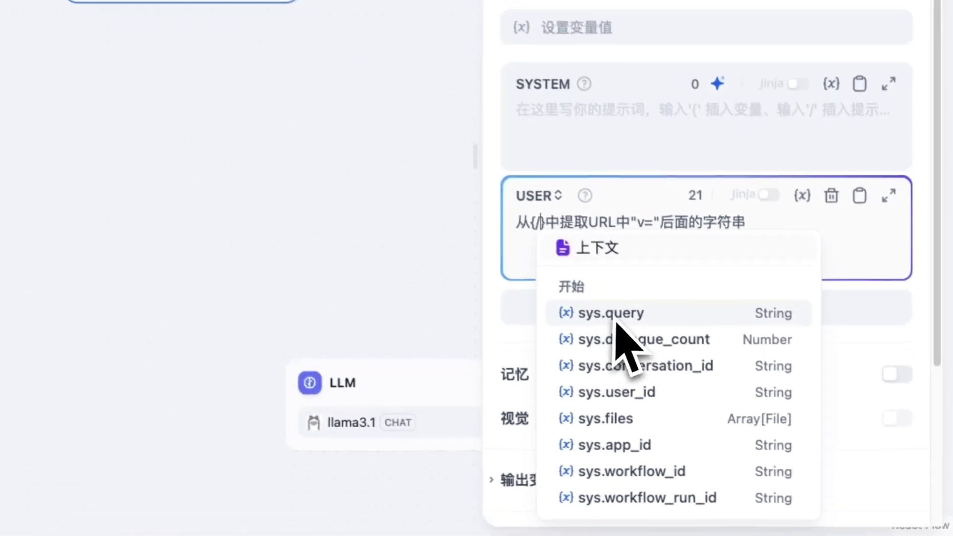
click(616, 322)
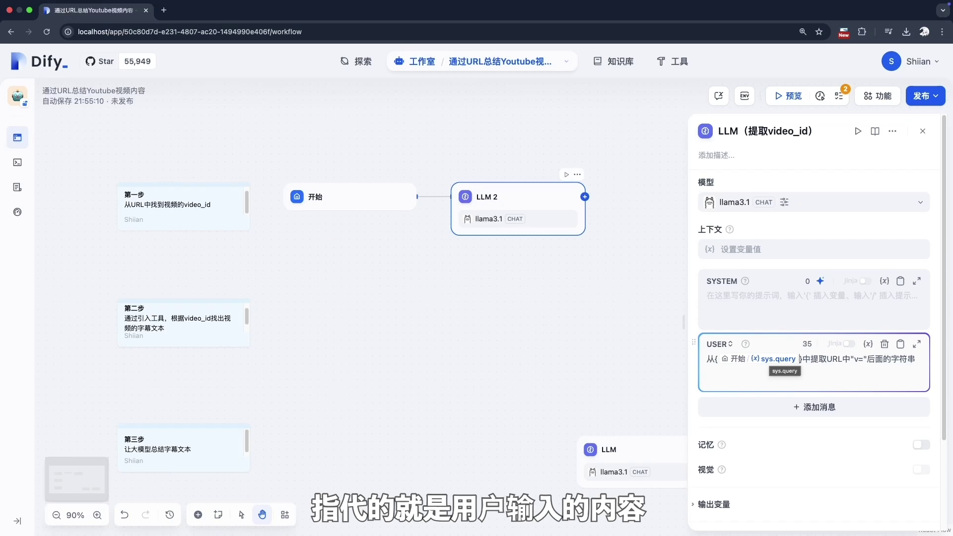
- Check the 开始 node's input variables, and rename the LLM node connected to it as LLM(提取video_id)
click(353, 203)
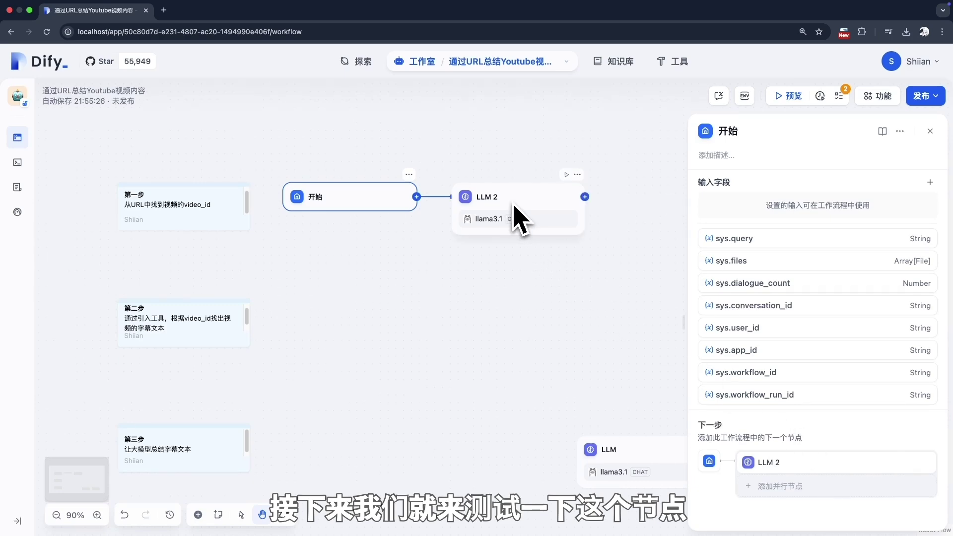
click(521, 220)
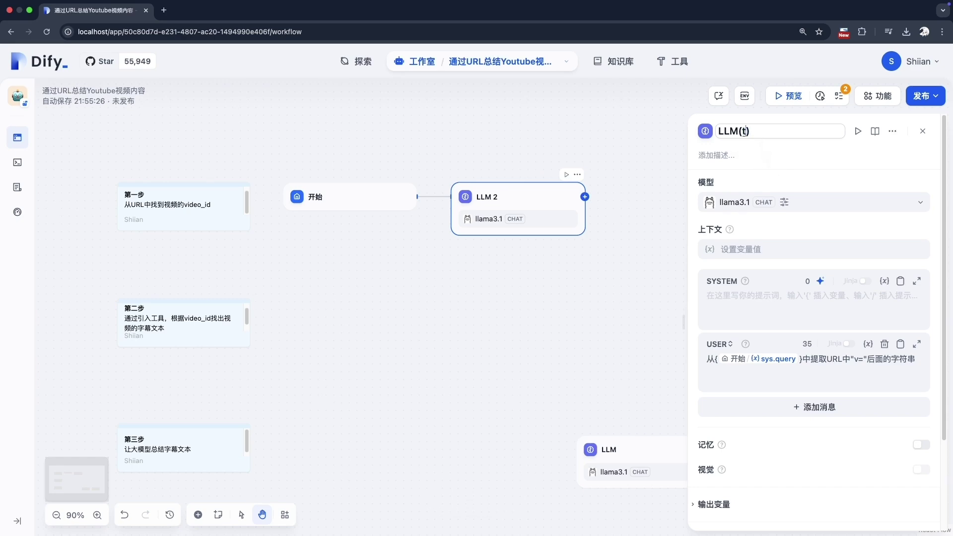
text(提取)
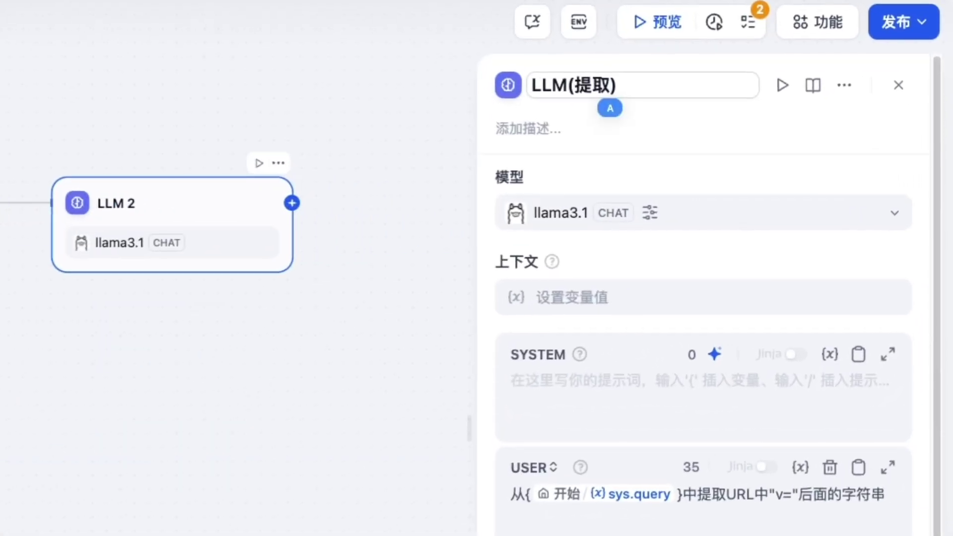
text(video_id)
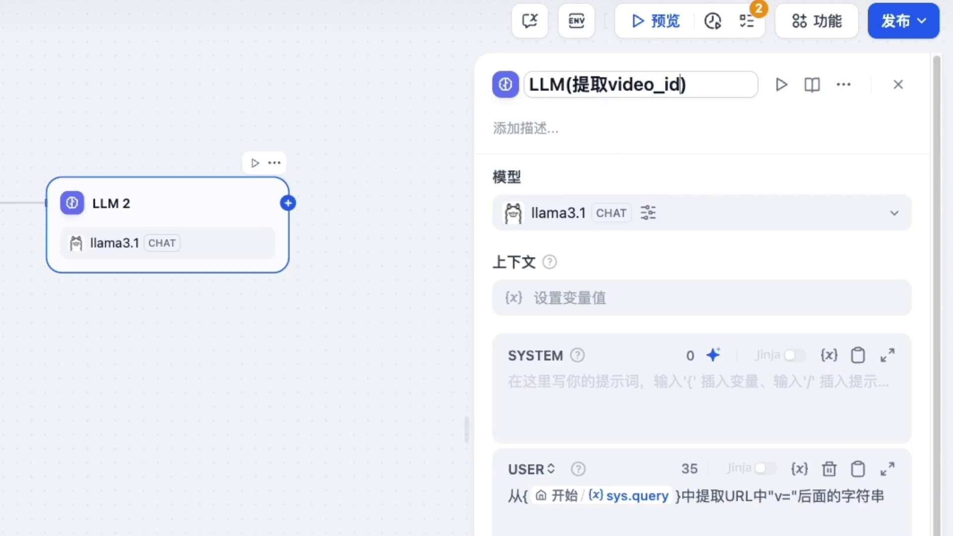
key(Return)
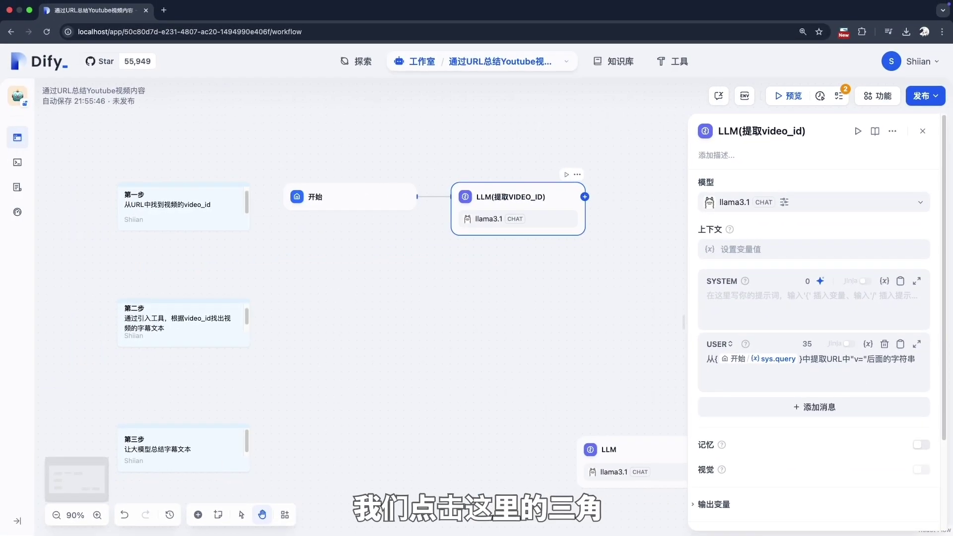
click(858, 134)
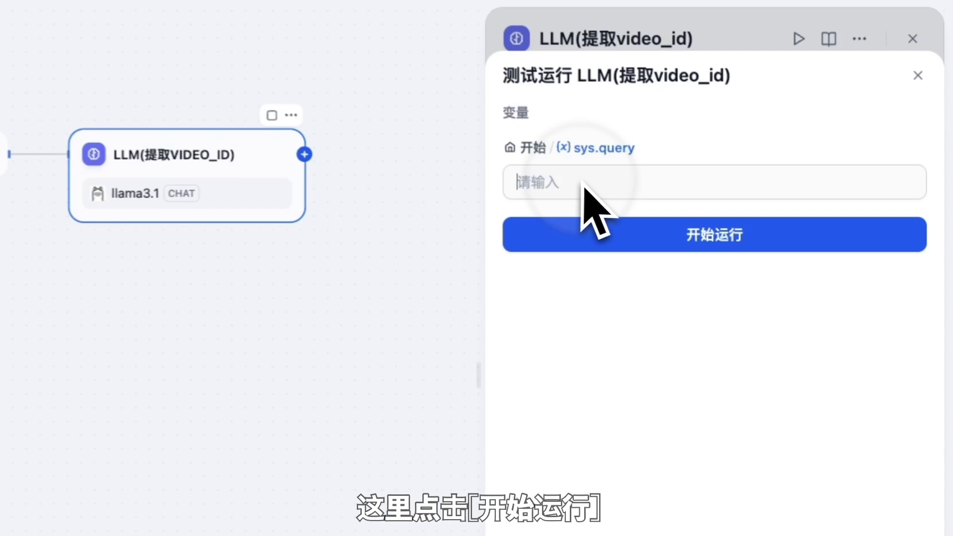
text(https://www.youtube.com/watch?v=TX77ZRivSF4)
click(715, 250)
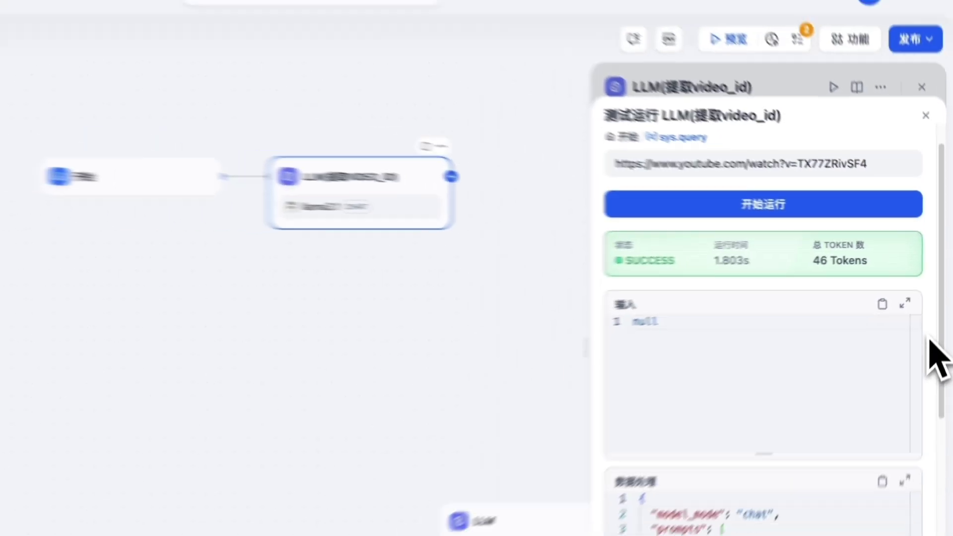
scroll(933, 347, down, 3)
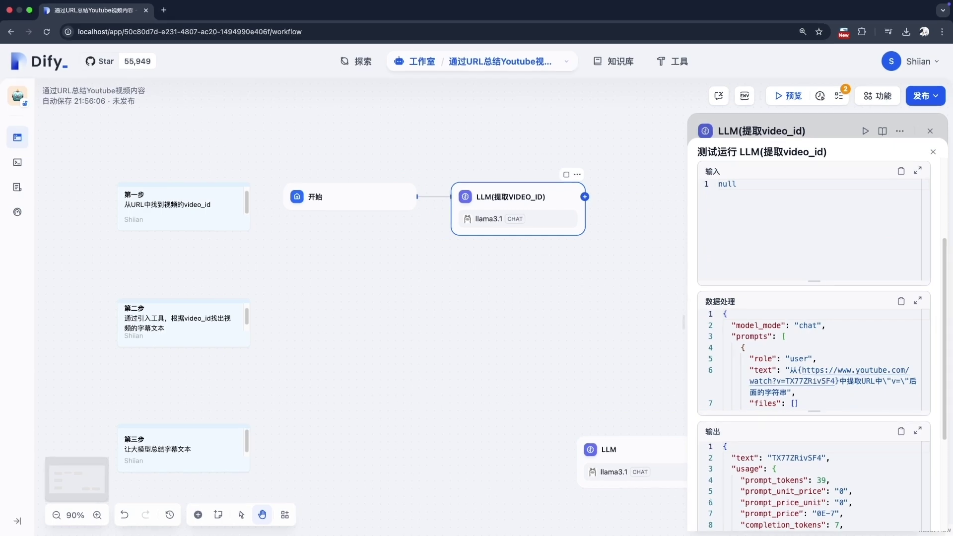
scroll(933, 347, up, 1)
scroll(828, 292, up, 3)
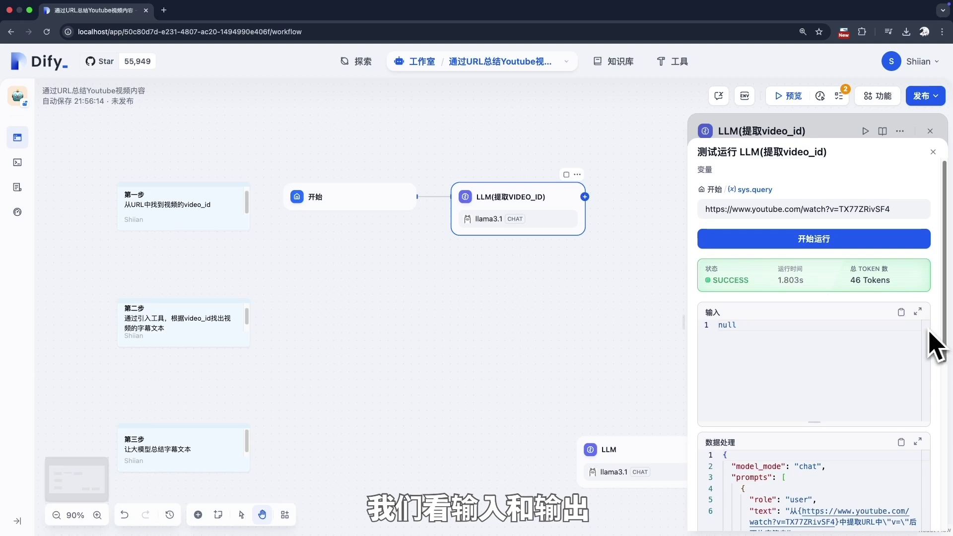
scroll(944, 349, down, 6)
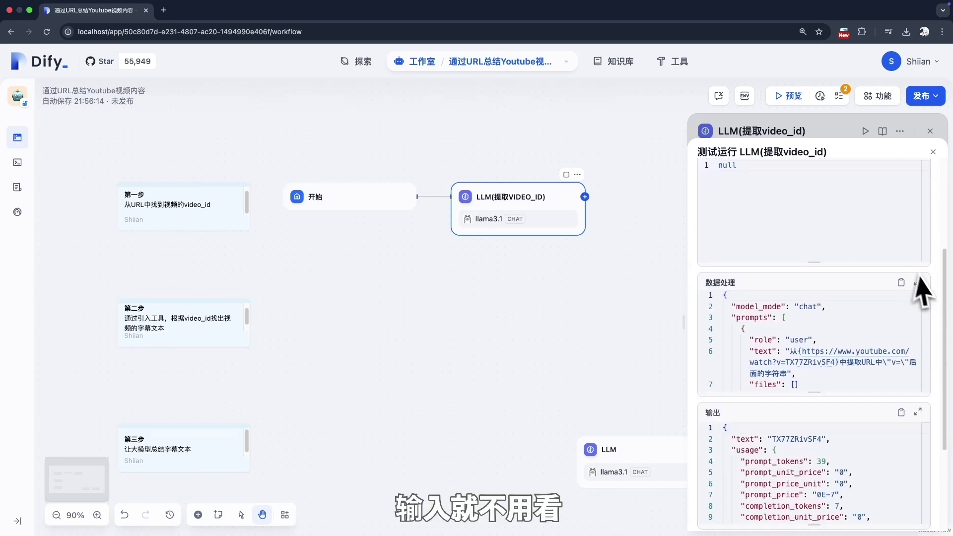
- Examine the user prompt with the inserted URL in the test run's 数据处理 section and the text value in its output
scroll(940, 297, down, 2)
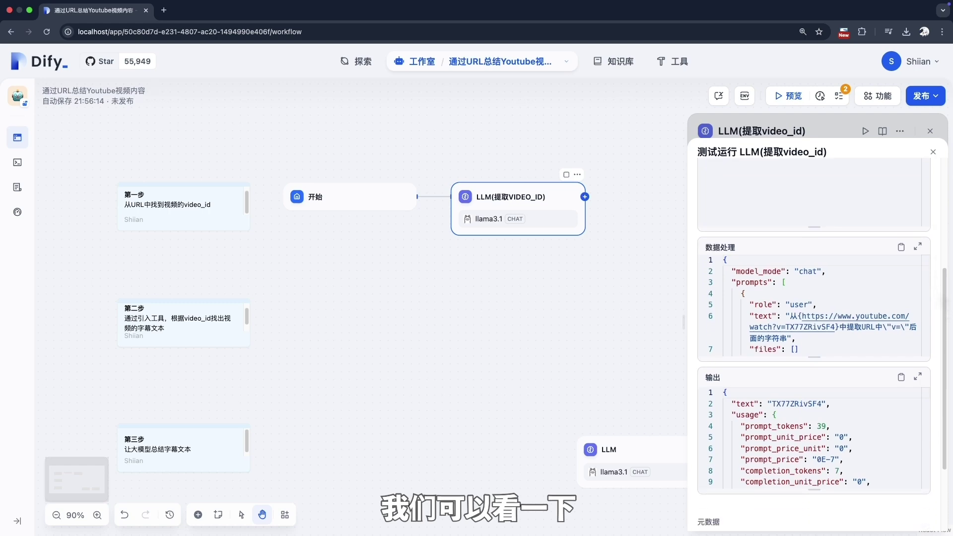
scroll(828, 336, down, 1)
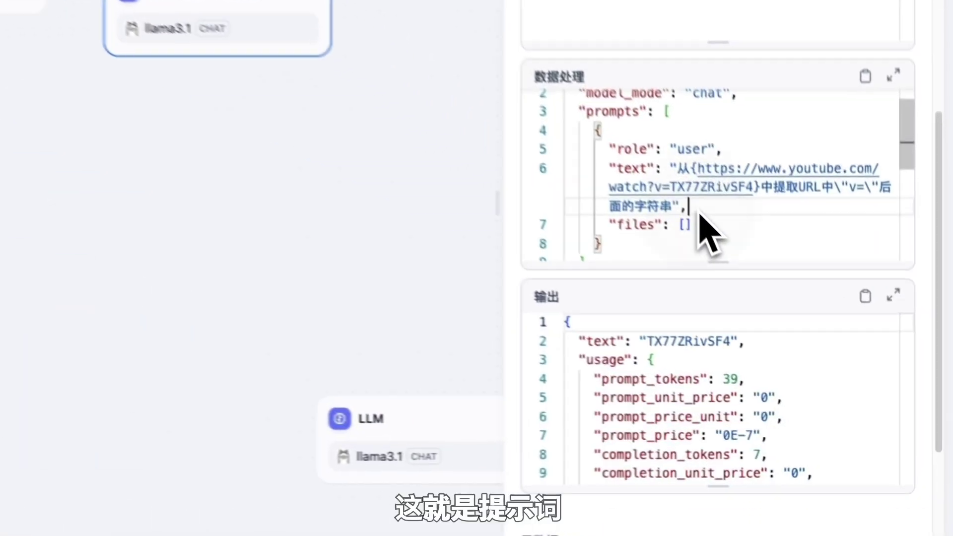
drag(795, 323, 787, 301)
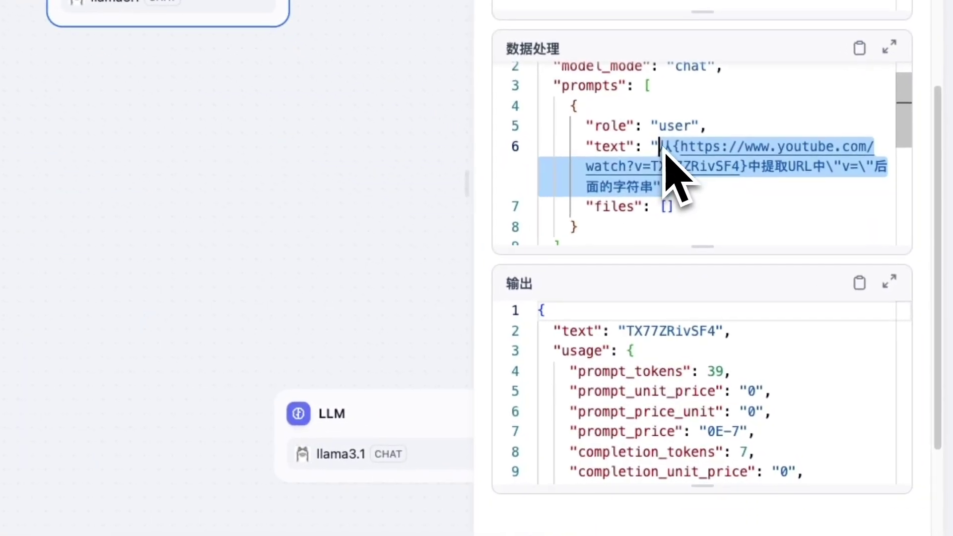
drag(741, 168, 694, 155)
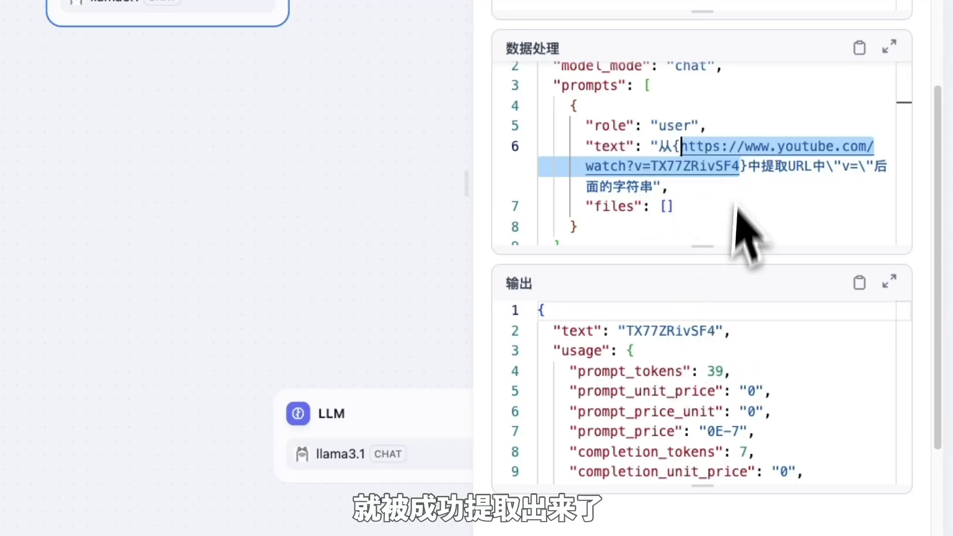
drag(719, 341, 632, 344)
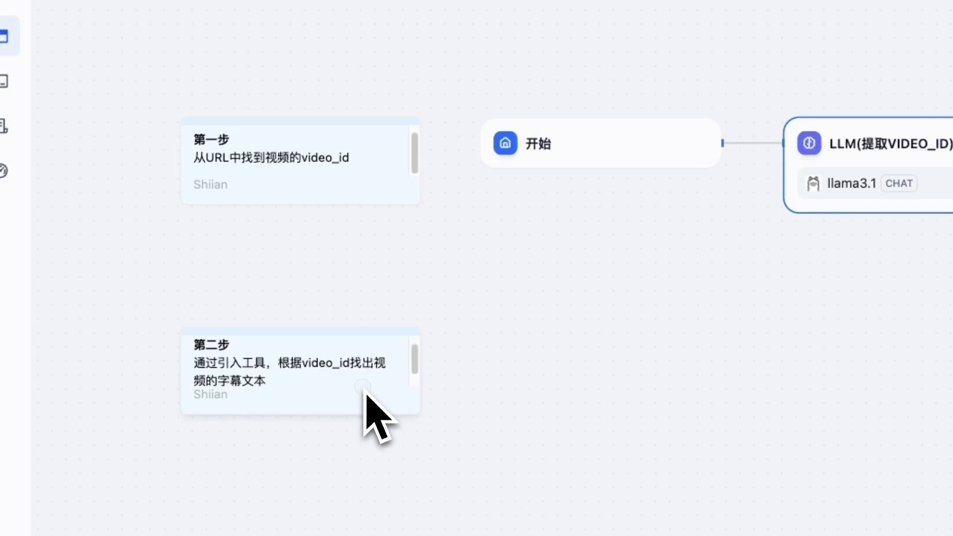
- Search the available tools for youtube and add the 免费获取 YouTube 转录 tool as a node beside the 第二步 note
click(366, 394)
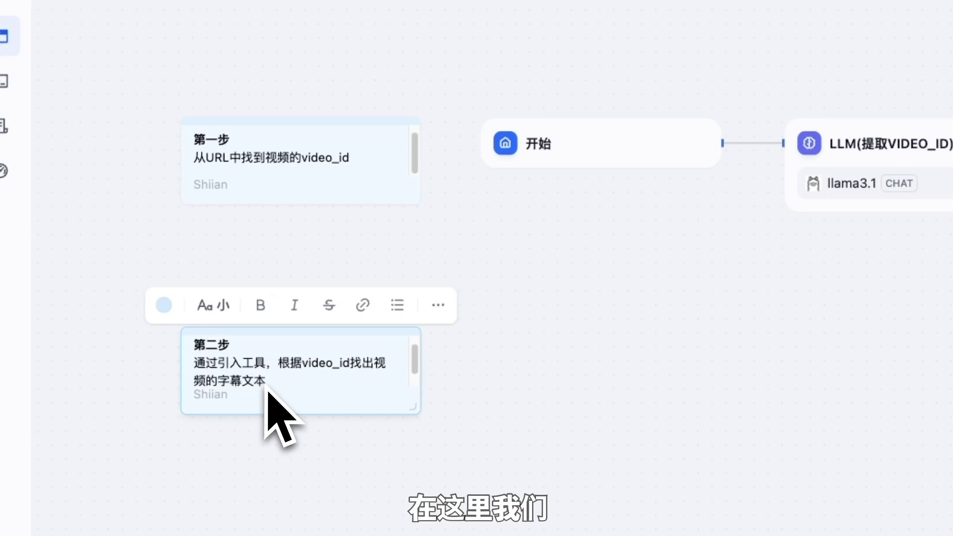
click(679, 432)
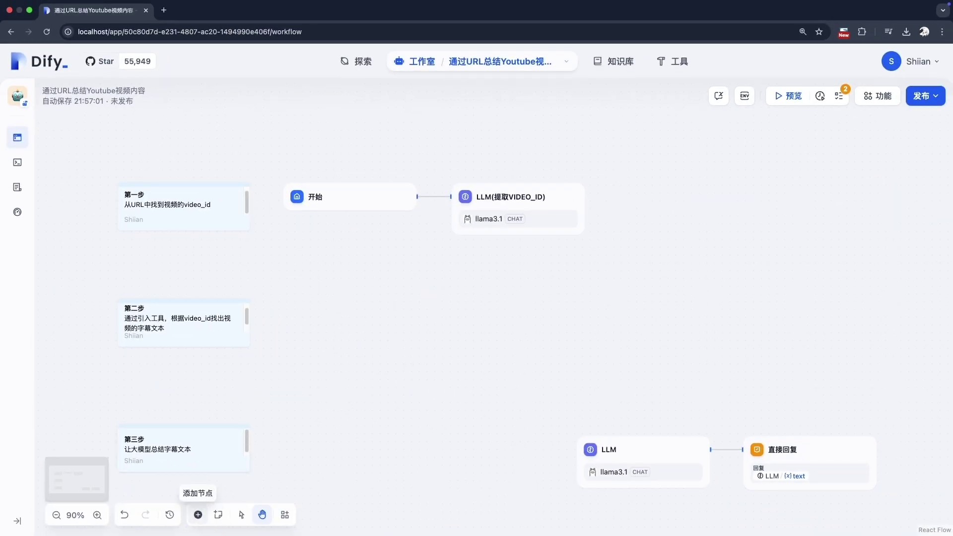
click(198, 514)
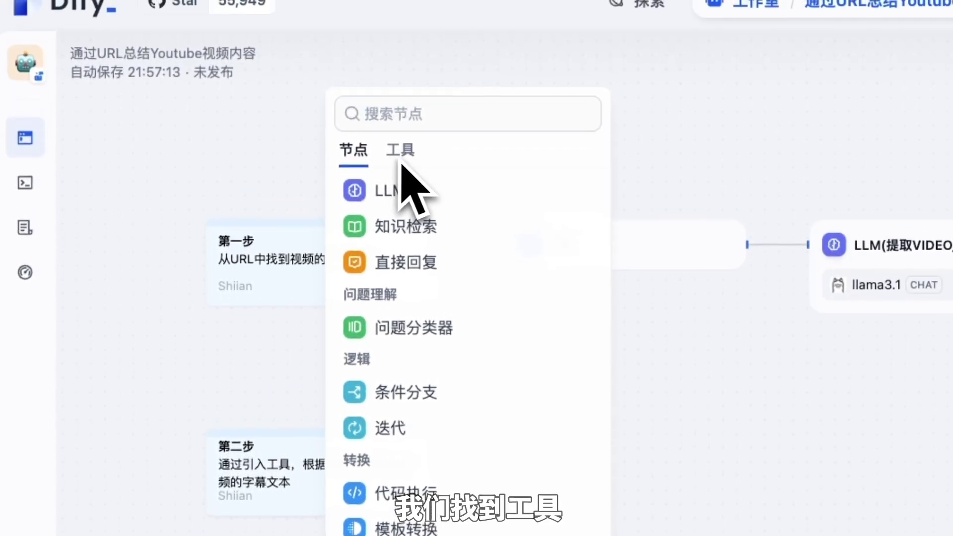
click(403, 145)
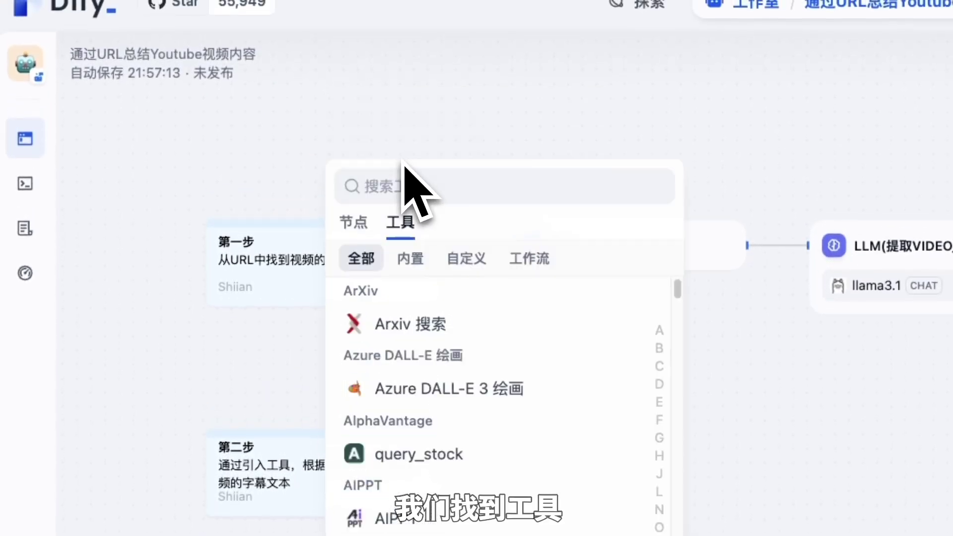
click(506, 196)
text(youtube)
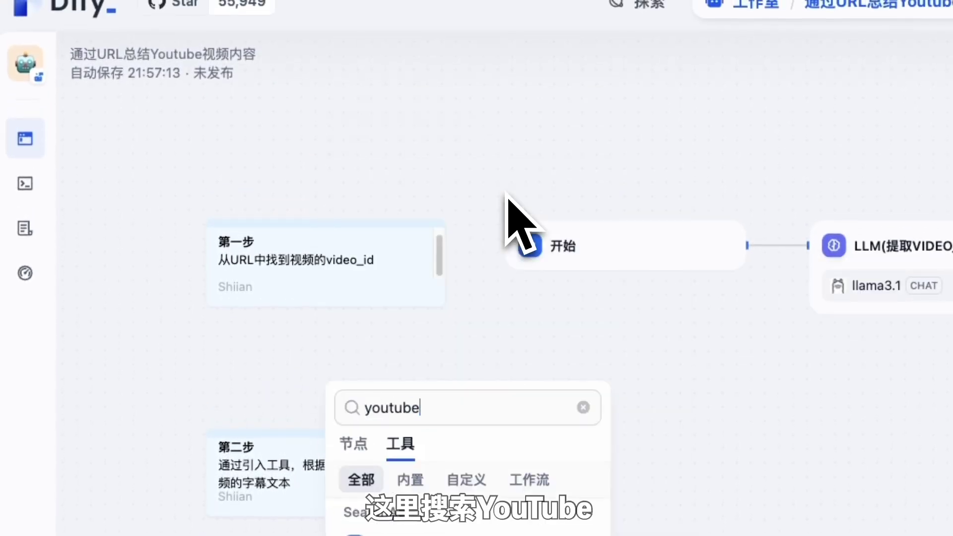
mouse_move(394, 446)
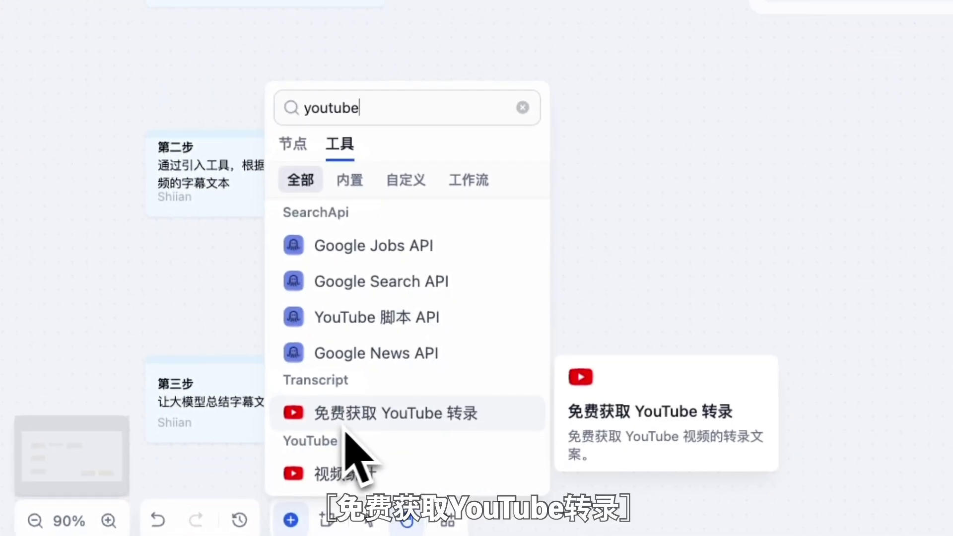
click(471, 415)
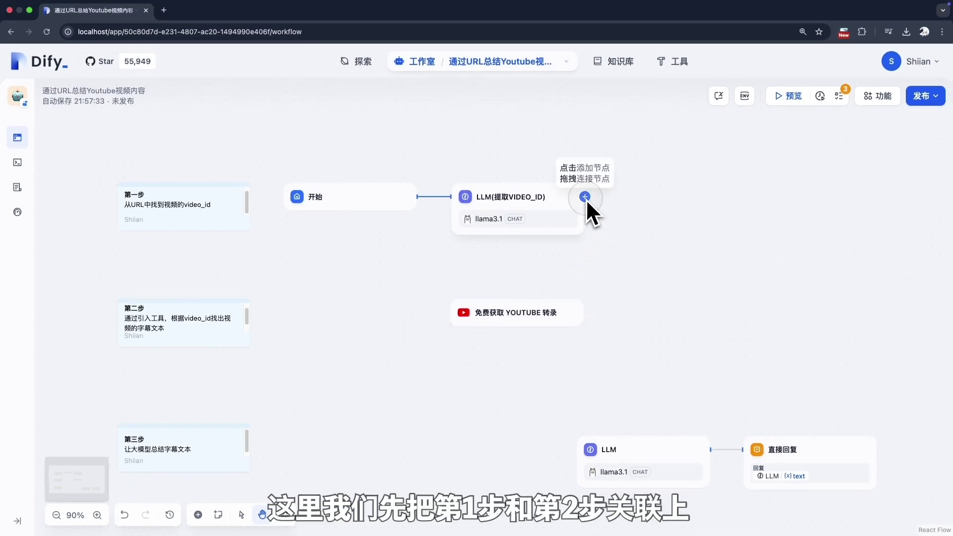
- Connect LLM(提取video_id) to the 免费获取 YouTube 转录 node, and set that node's 视频ID to the LLM's text variable and 语言 to zh-Hans
drag(584, 197, 486, 307)
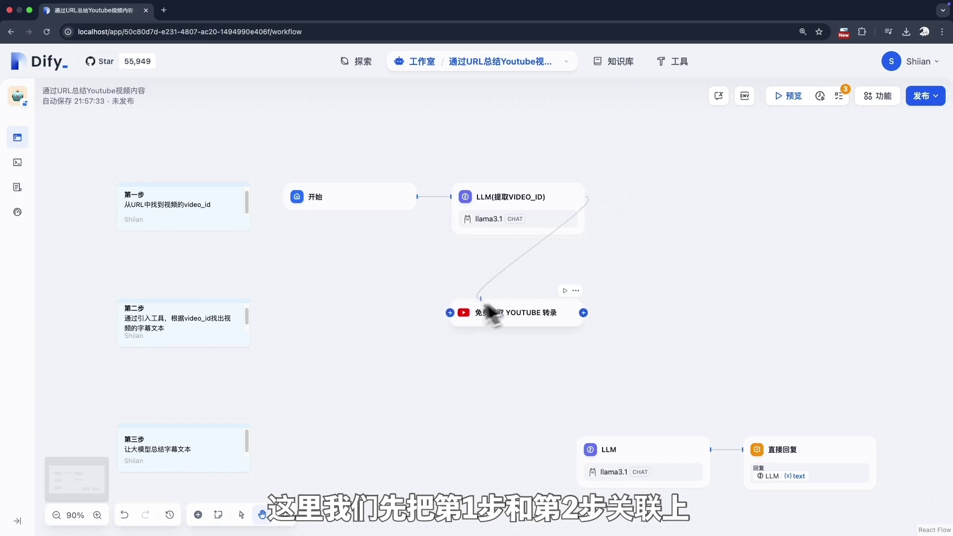
click(526, 322)
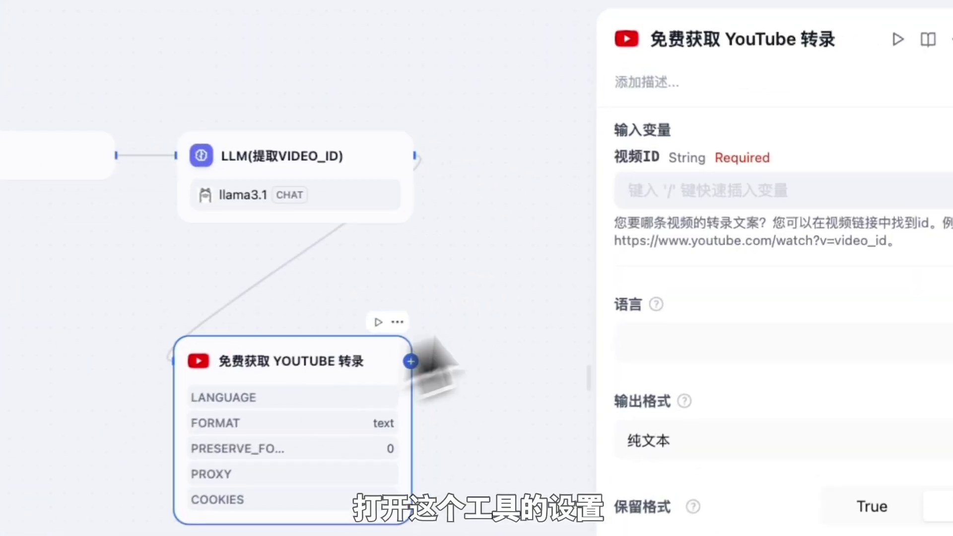
click(690, 191)
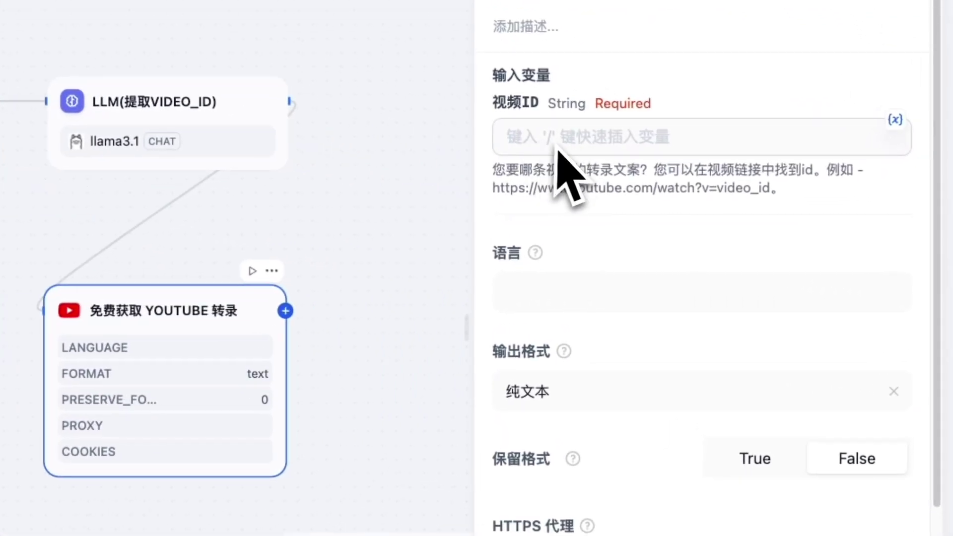
text(/)
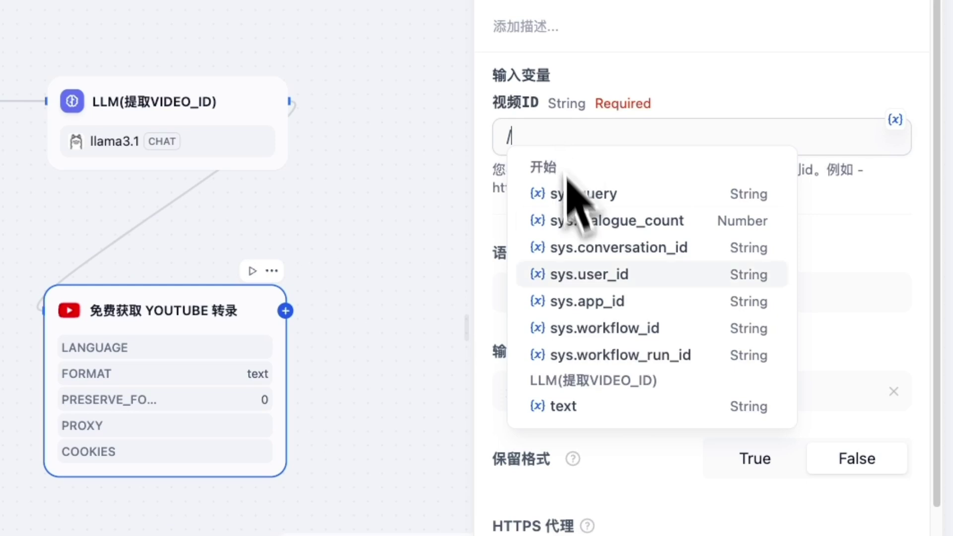
click(590, 414)
click(671, 235)
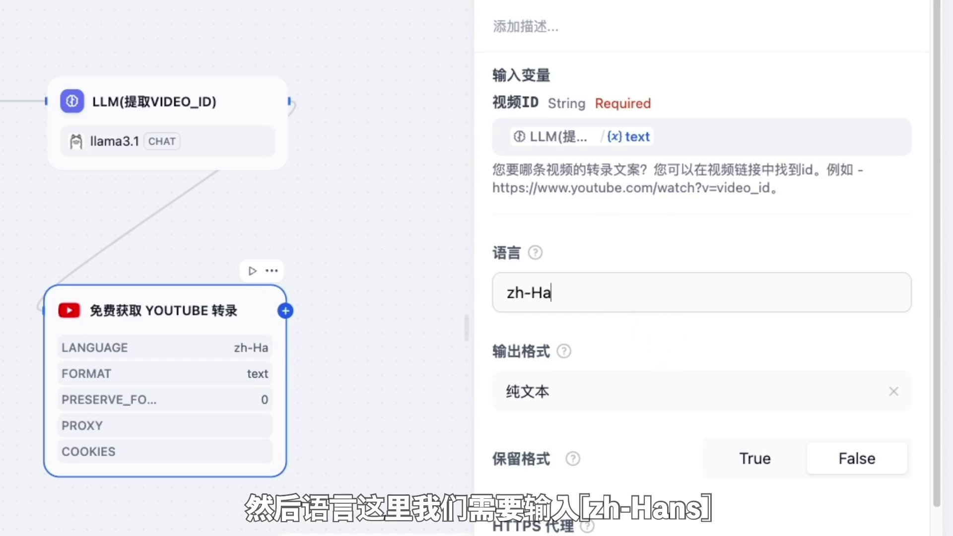
text(zh-Hans)
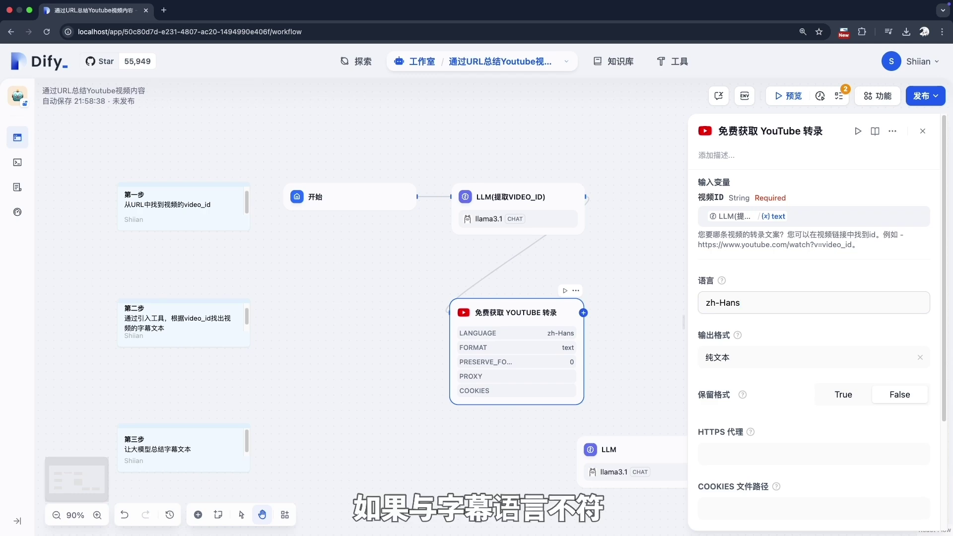
- Expand the transcript node's 输出变量 and check the text variable along with the remaining settings
scroll(754, 304, down, 3)
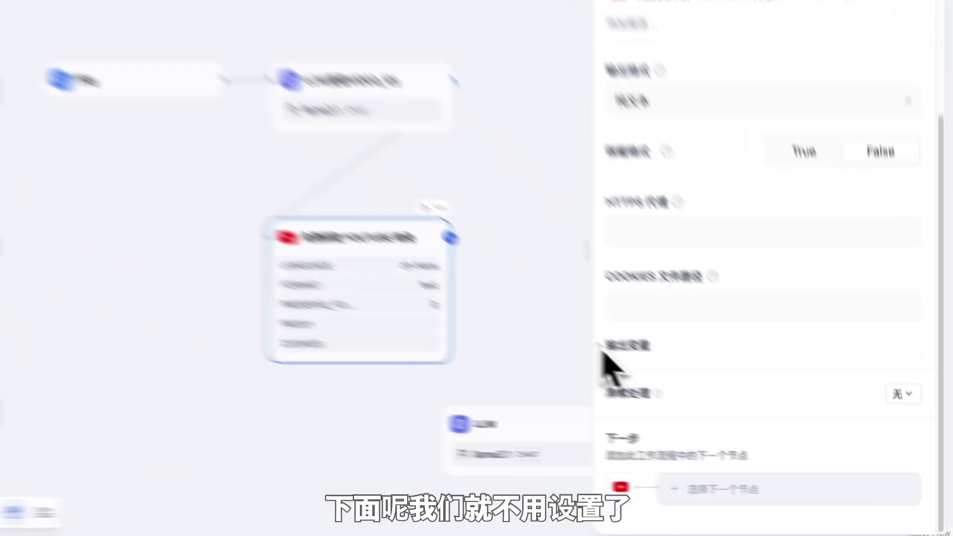
click(696, 396)
scroll(804, 414, down, 1)
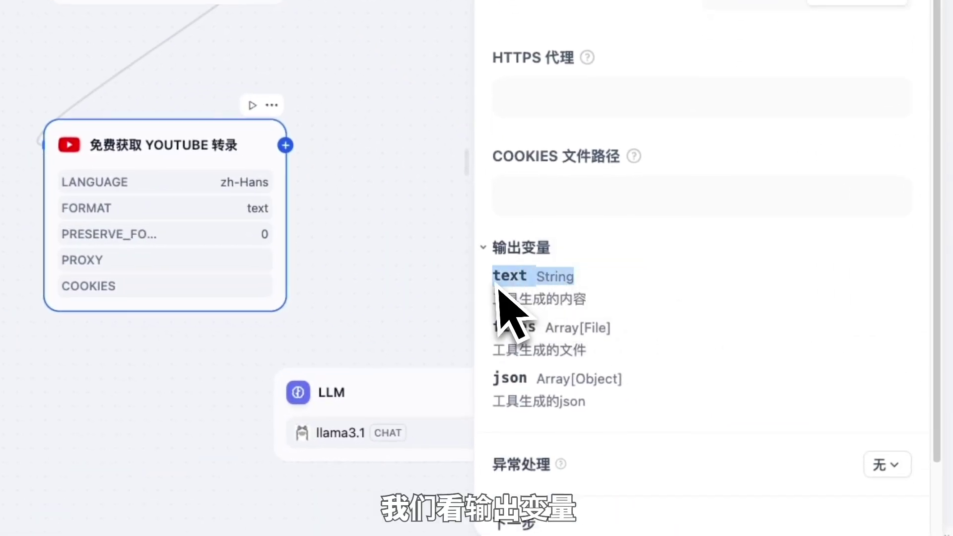
drag(578, 277, 498, 291)
click(570, 287)
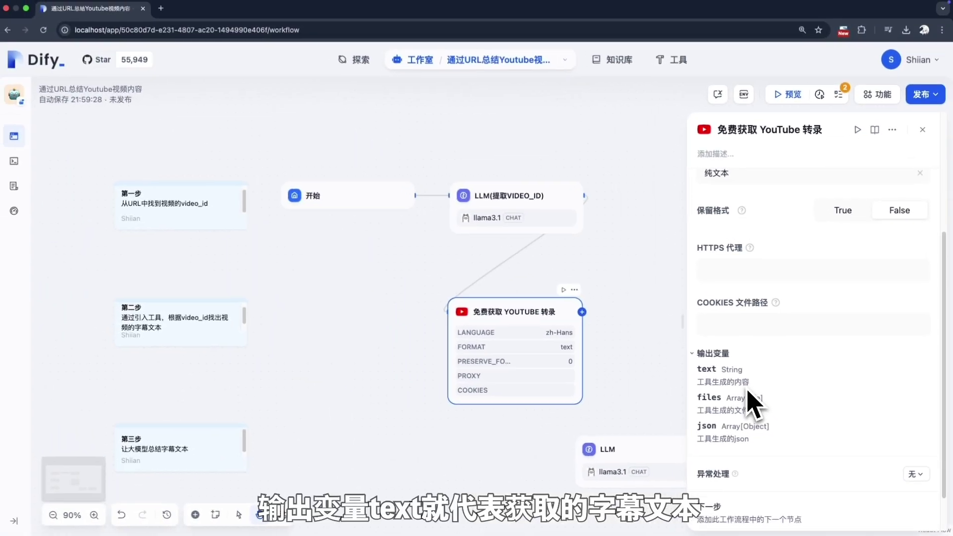
scroll(754, 404, up, 5)
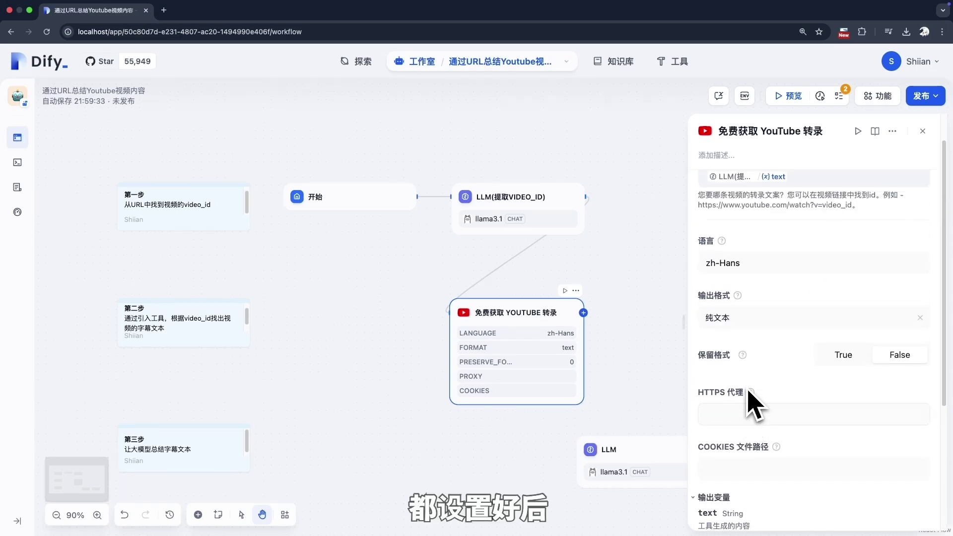
- Test-run the 免费获取 YouTube 转录 node with the text input set to only the video ID TX77ZRivSF4
click(858, 132)
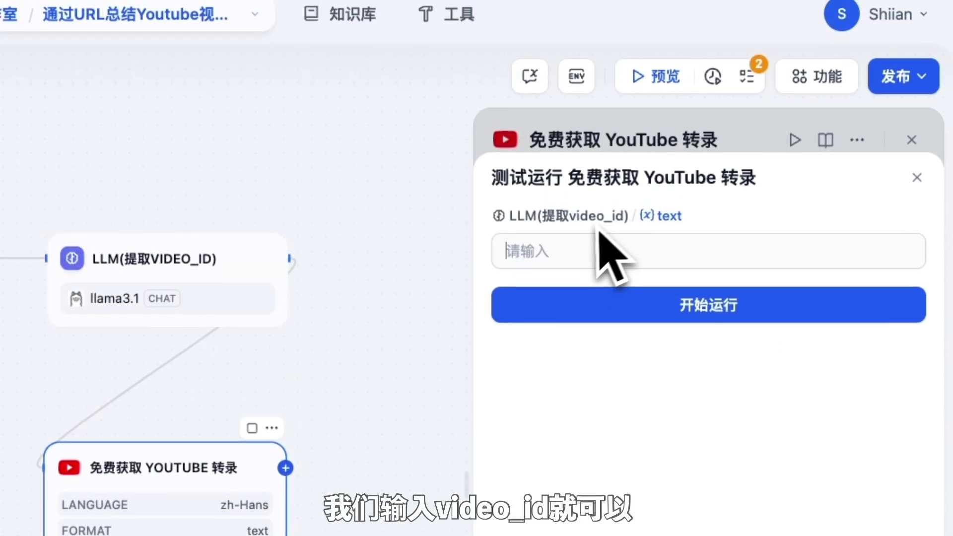
click(620, 255)
text(https://www.youtube.com/watch?v=TX77ZRivSF4)
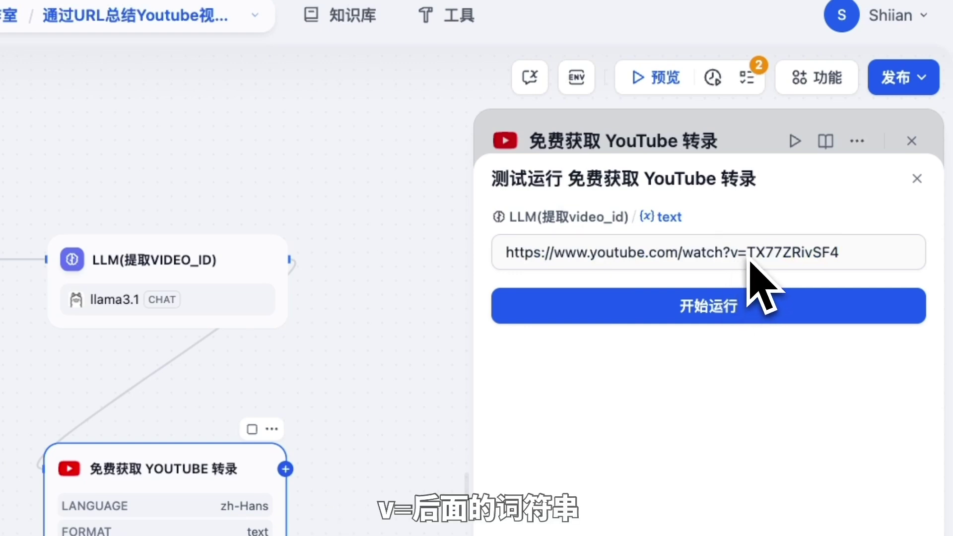
drag(749, 262, 502, 259)
key(BackSpace)
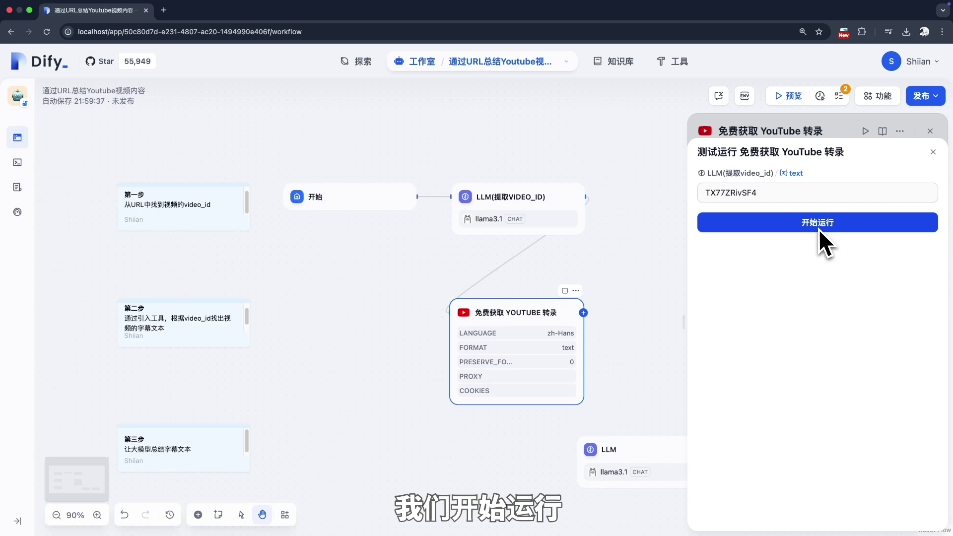
click(818, 227)
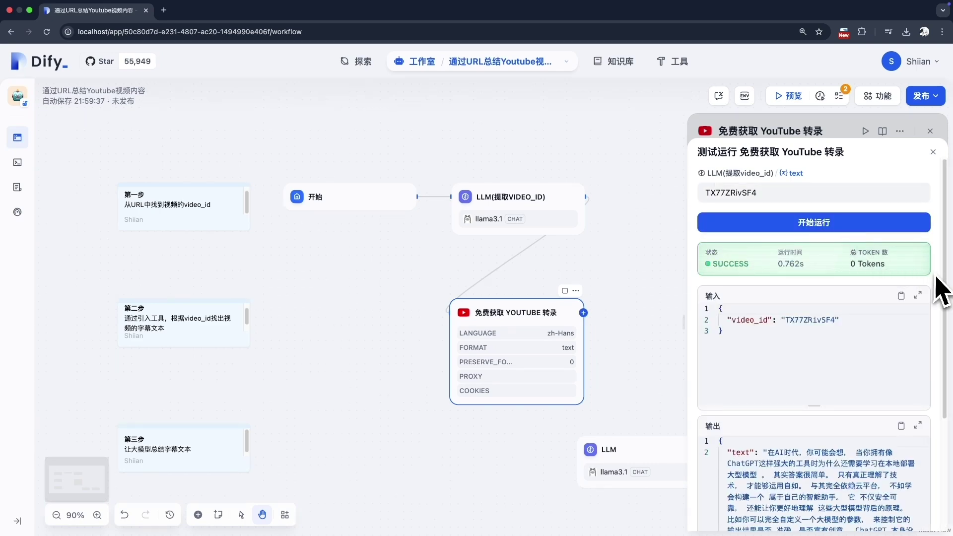
- Read through the subtitle text in the test run's output, and close the test run and the node's settings
scroll(942, 293, down, 5)
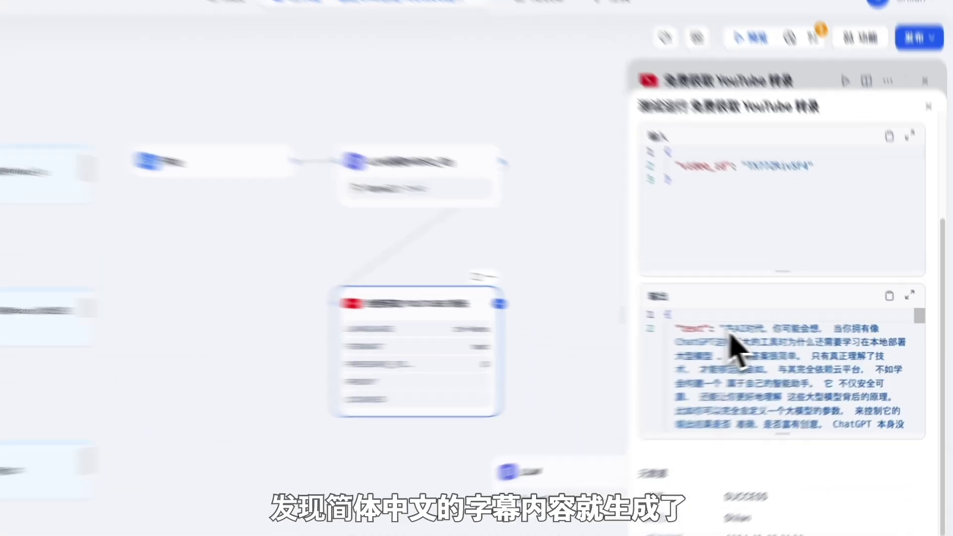
scroll(841, 367, down, 2)
scroll(805, 380, down, 15)
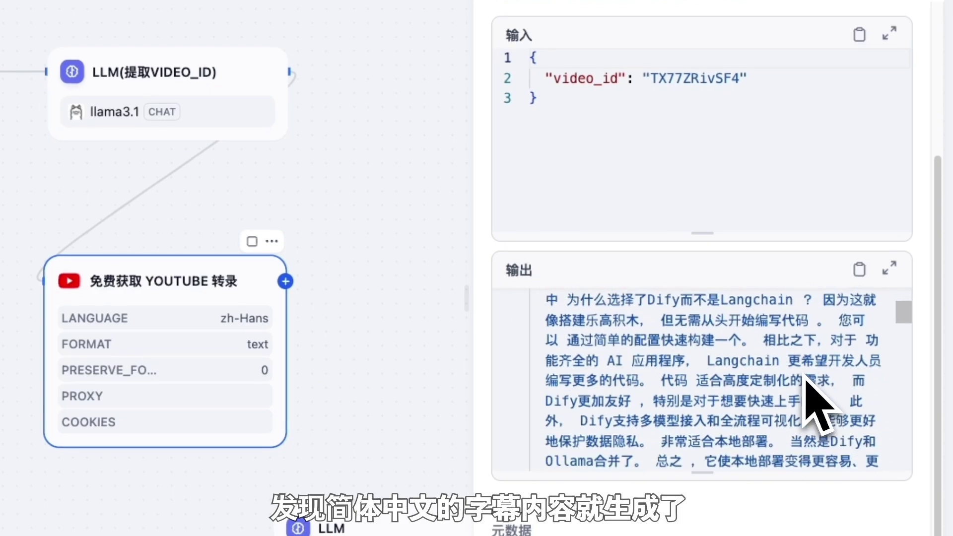
scroll(819, 397, down, 10)
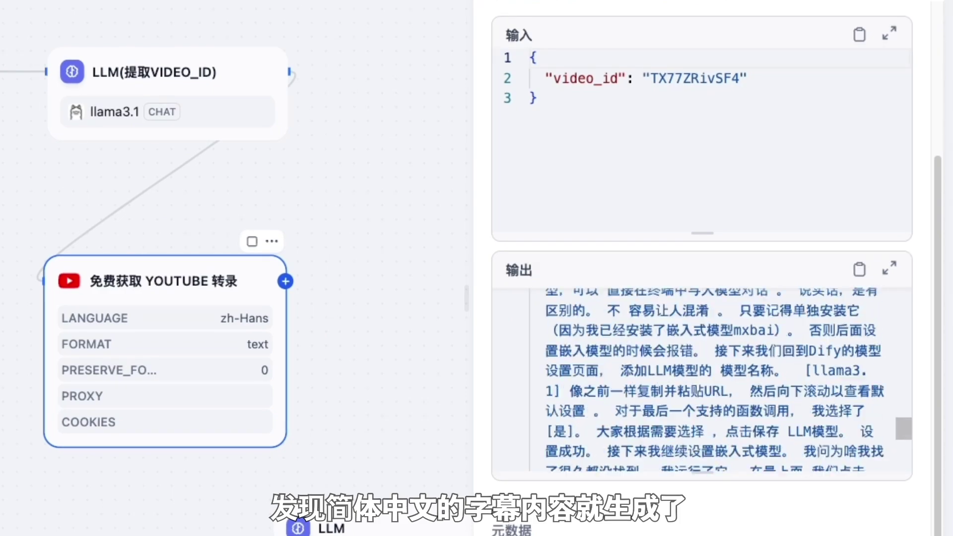
drag(907, 461, 908, 276)
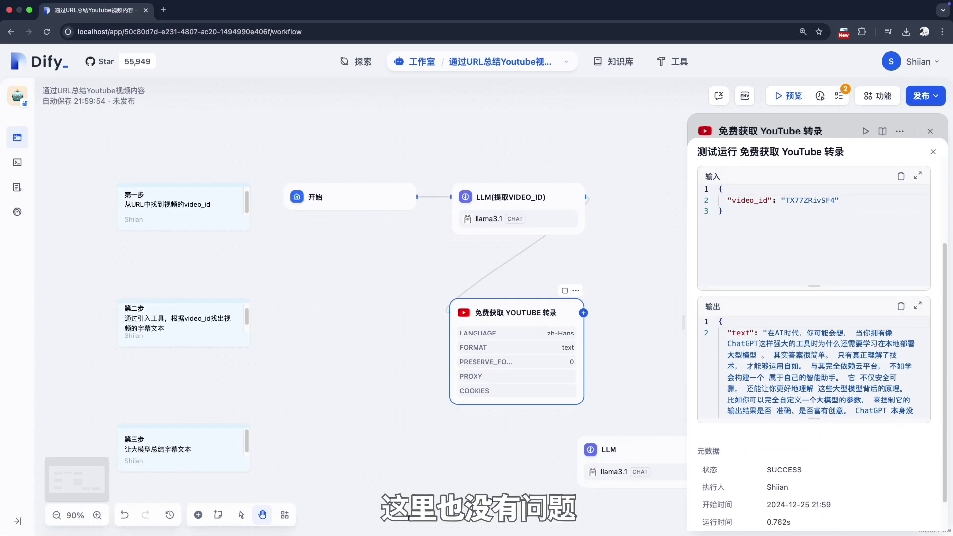
click(932, 152)
click(930, 130)
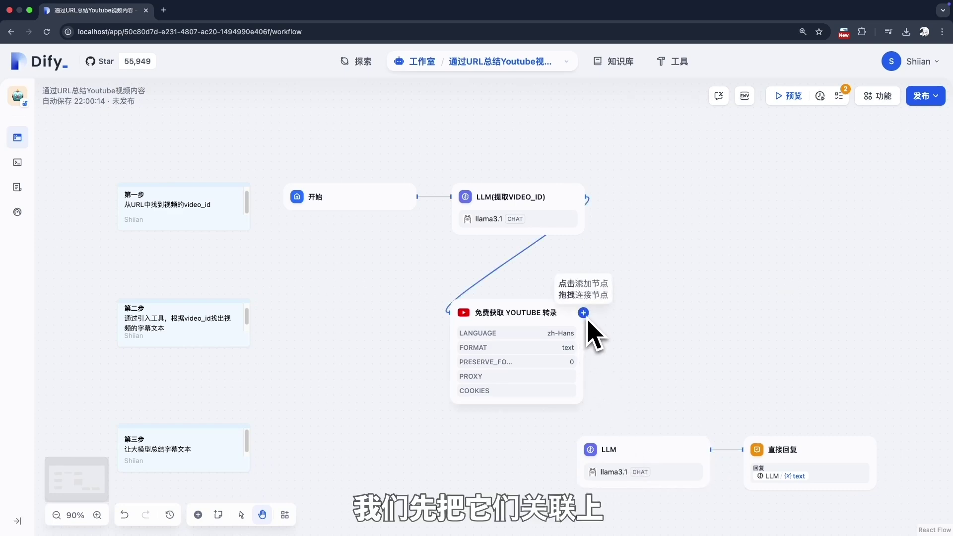
- Connect the 免费获取 YouTube 转录 node to the LLM node before 直接回复, and rename that LLM node as LLM(总结字幕文本)
drag(583, 313, 576, 450)
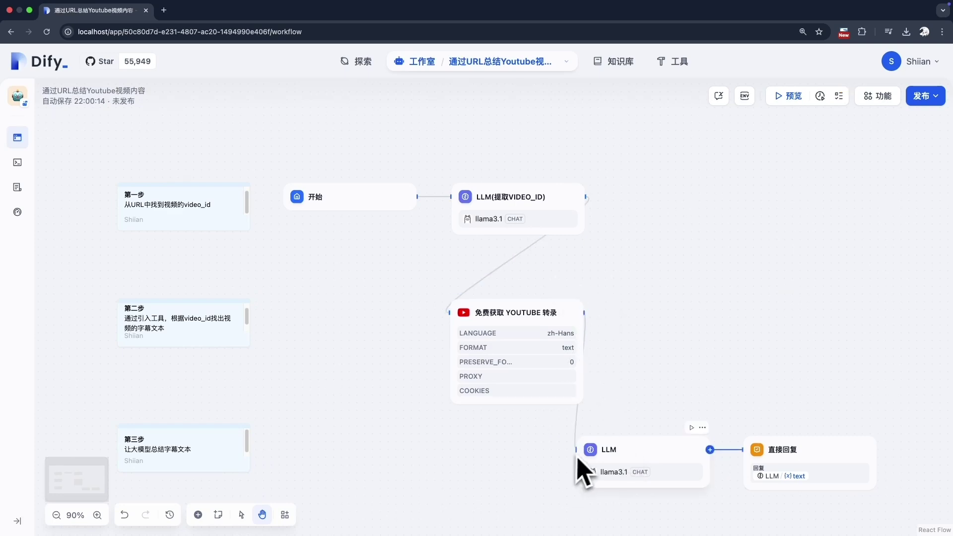
click(620, 452)
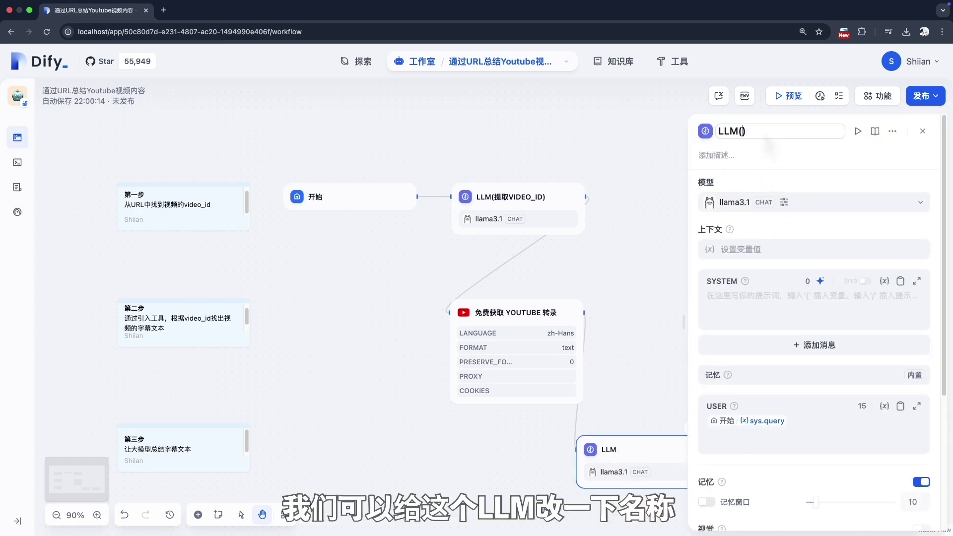
text(zongjiezimuwen)
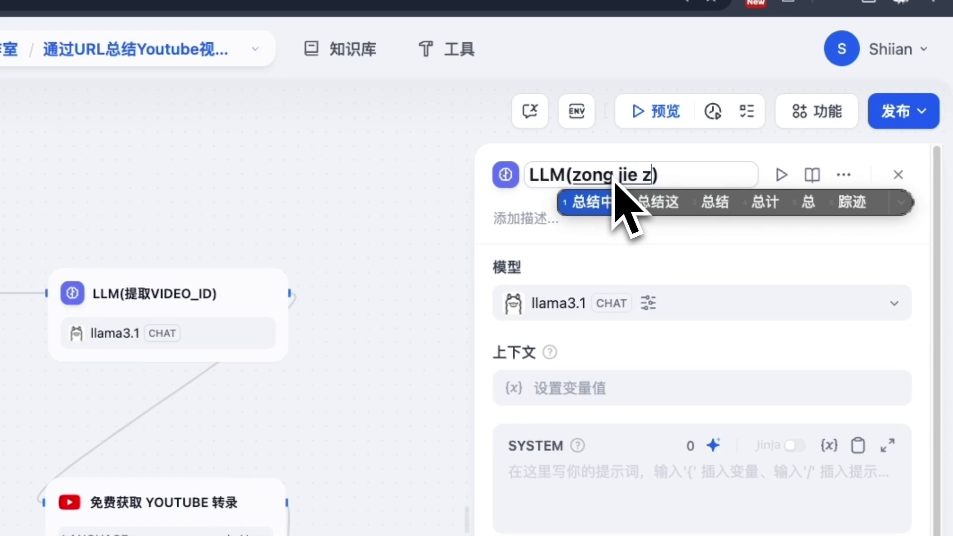
text(b)
key(space)
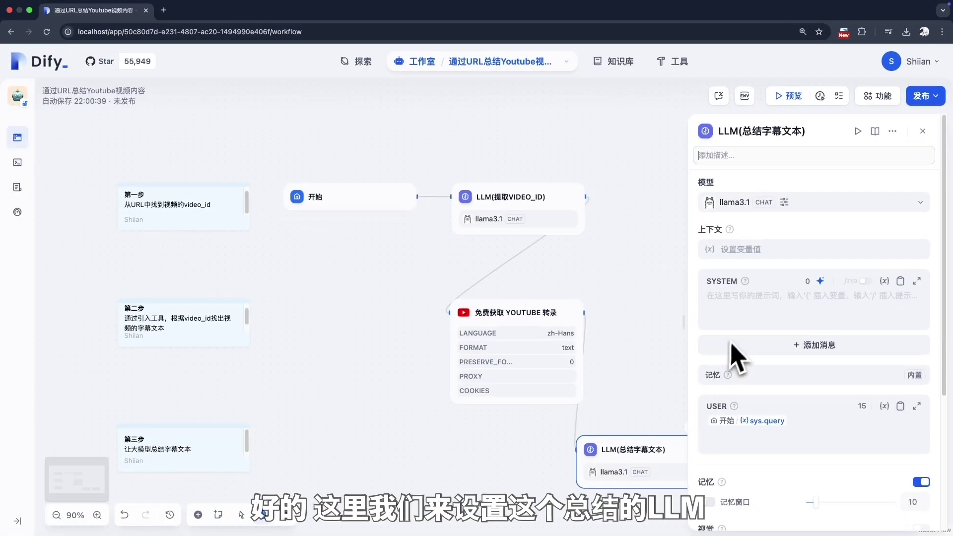
- Generate a SYSTEM prompt for the LLM(总结字幕文本) node with 提示词生成器, using the instruction 你善于总结Youtube视频的内容
click(745, 306)
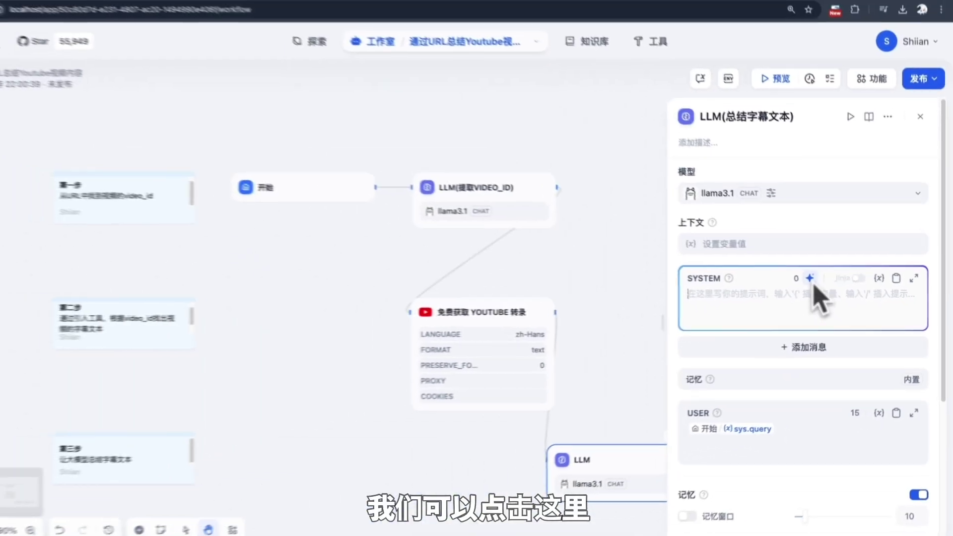
click(714, 254)
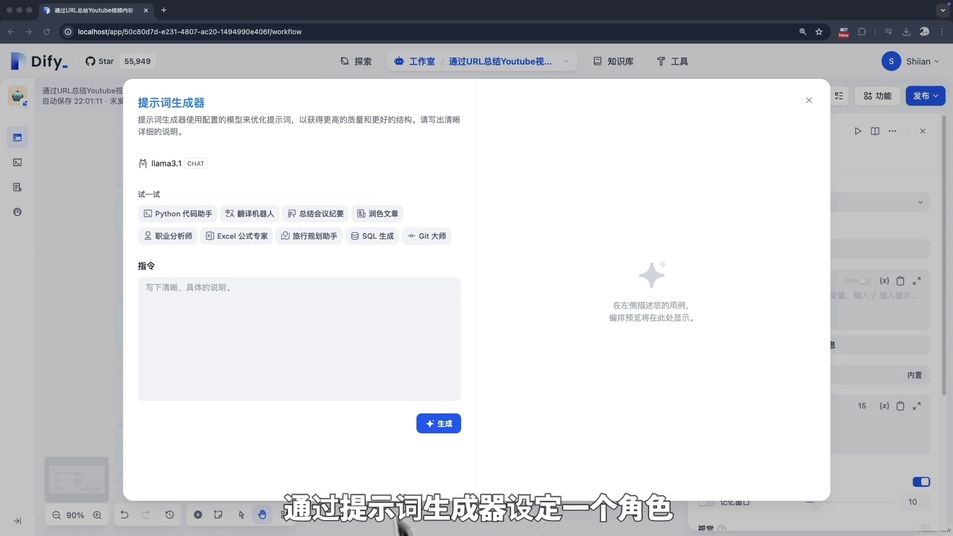
click(370, 374)
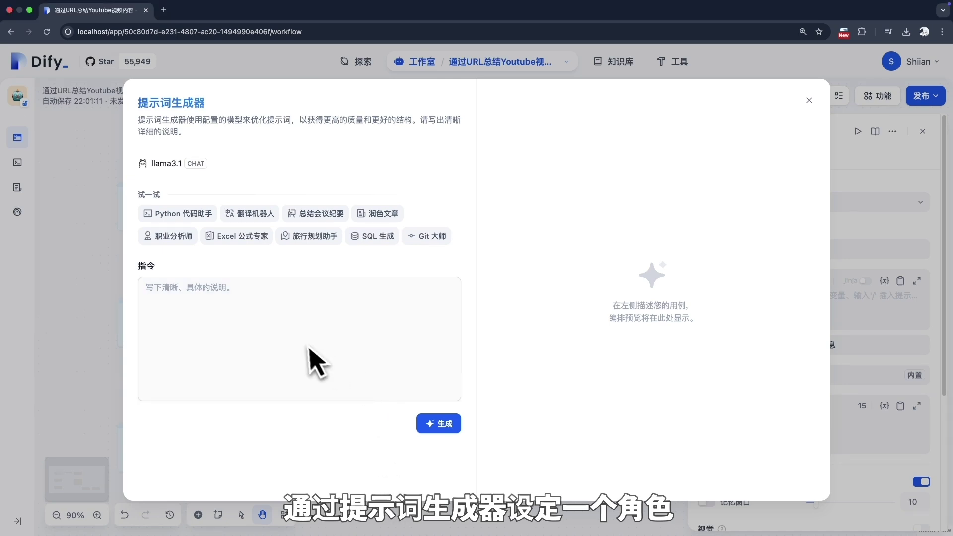
text(你善于总结Youtube视频的内容)
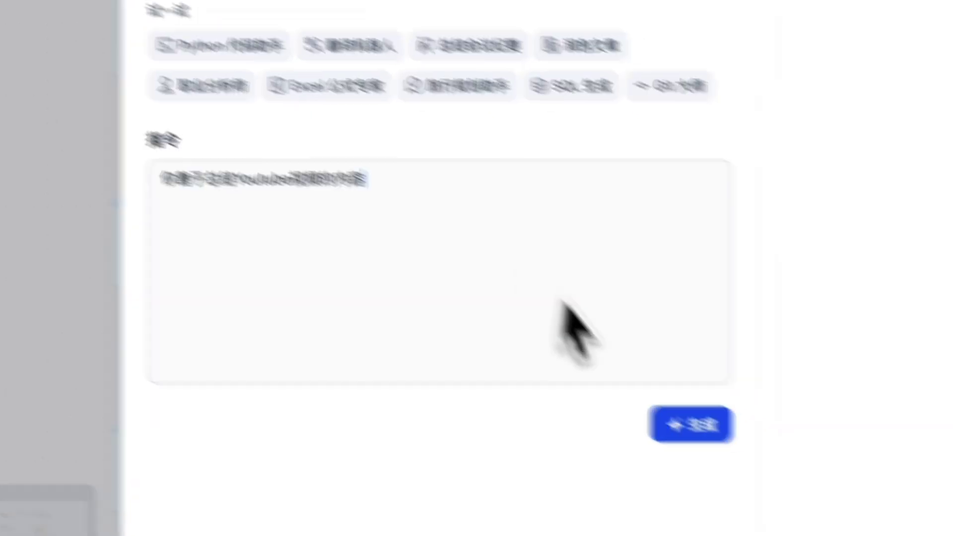
click(728, 441)
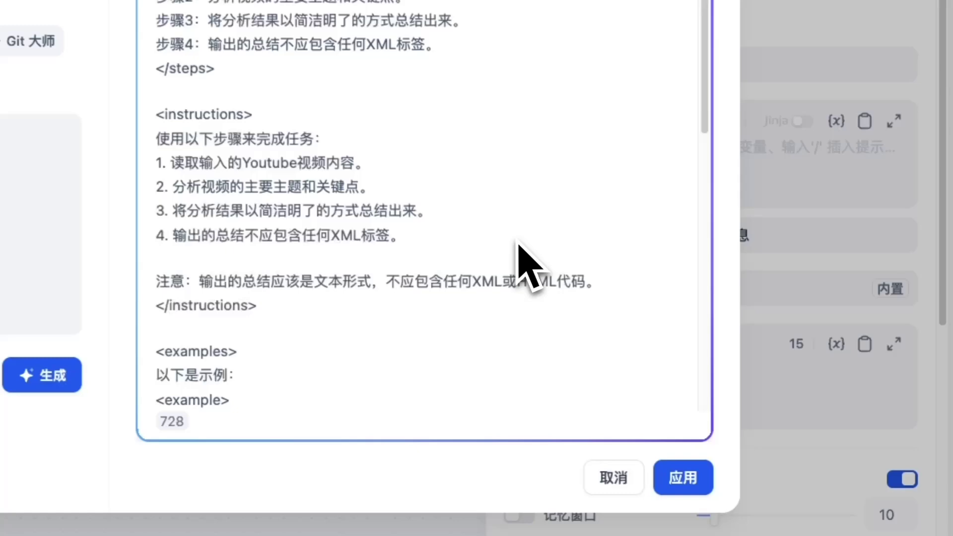
- Review the generated prompt to its end and apply it to the node, overwriting the existing configuration
scroll(690, 355, down, 3)
scroll(424, 206, down, 10)
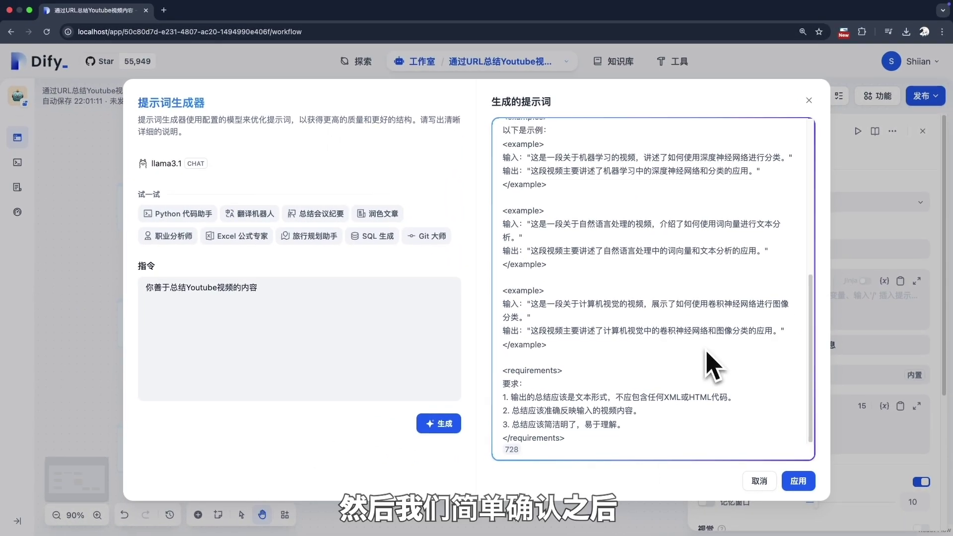
click(797, 480)
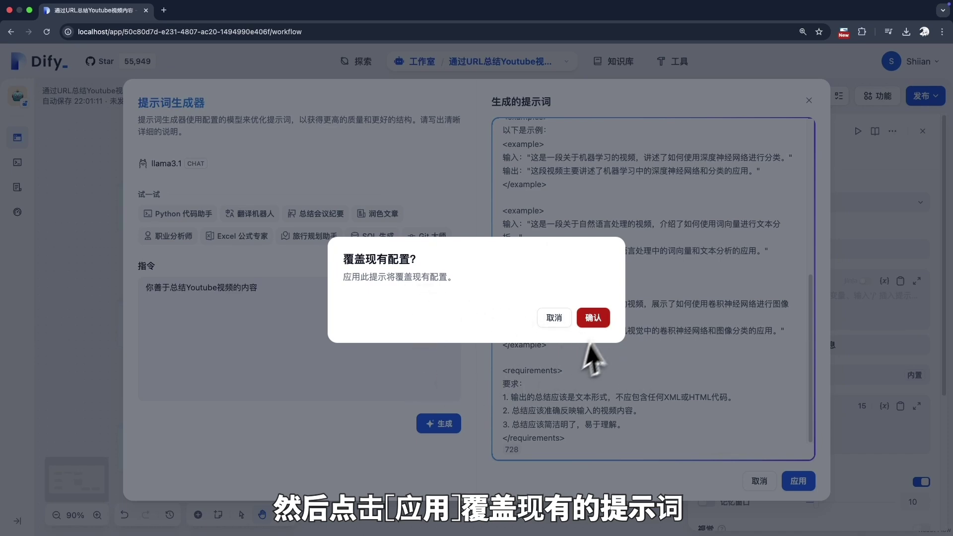
click(598, 320)
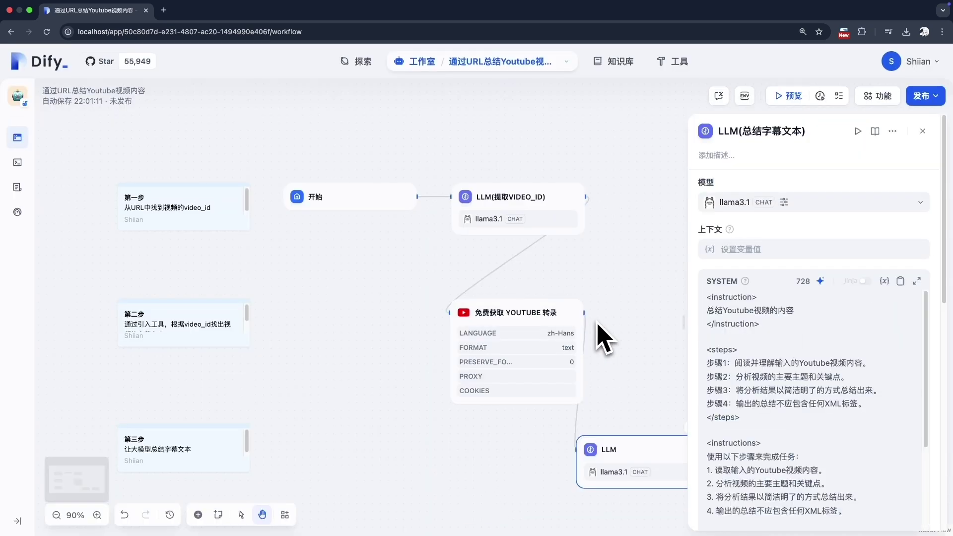
- Replace the sys.query variable in the node's USER message with the text variable of the 免费获取 YouTube 转录 node
scroll(754, 354, down, 3)
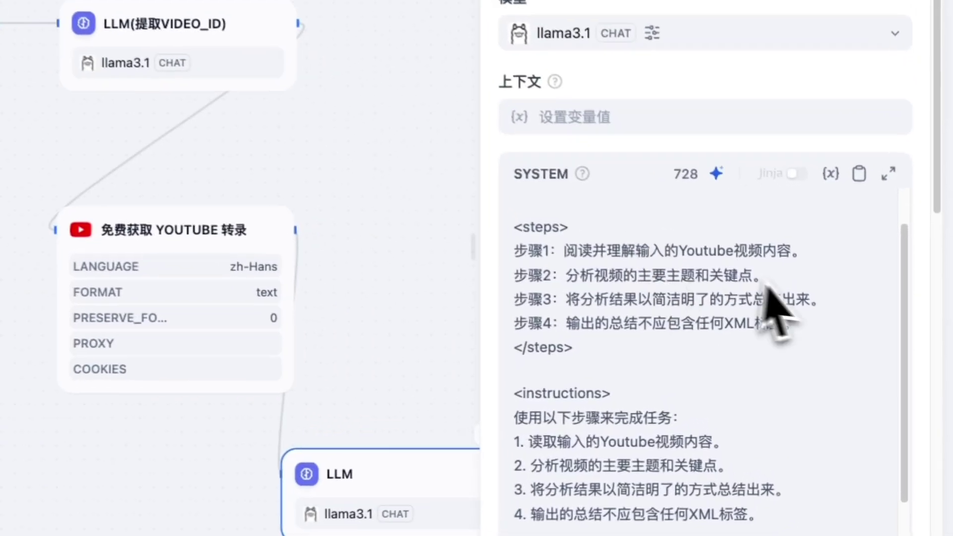
scroll(901, 392, down, 10)
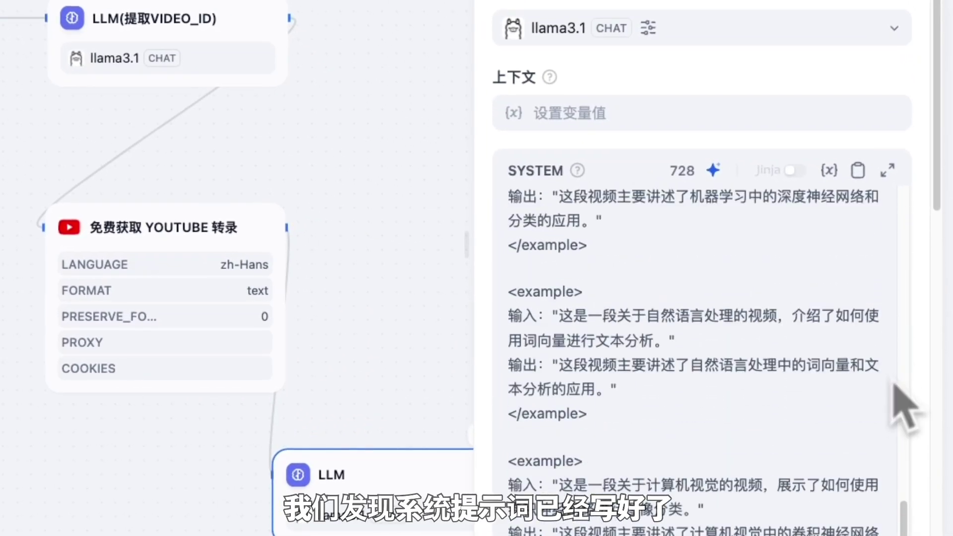
scroll(695, 298, down, 10)
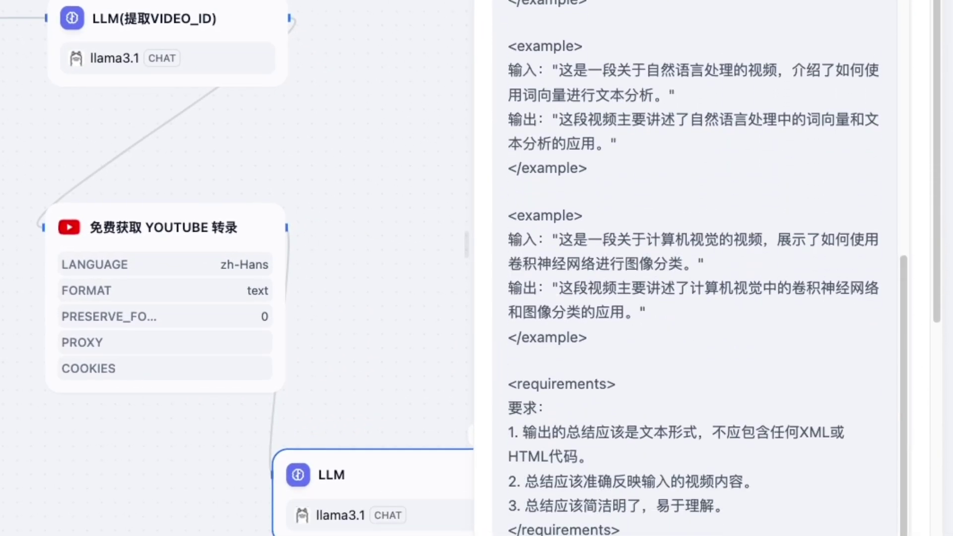
scroll(893, 436, down, 2)
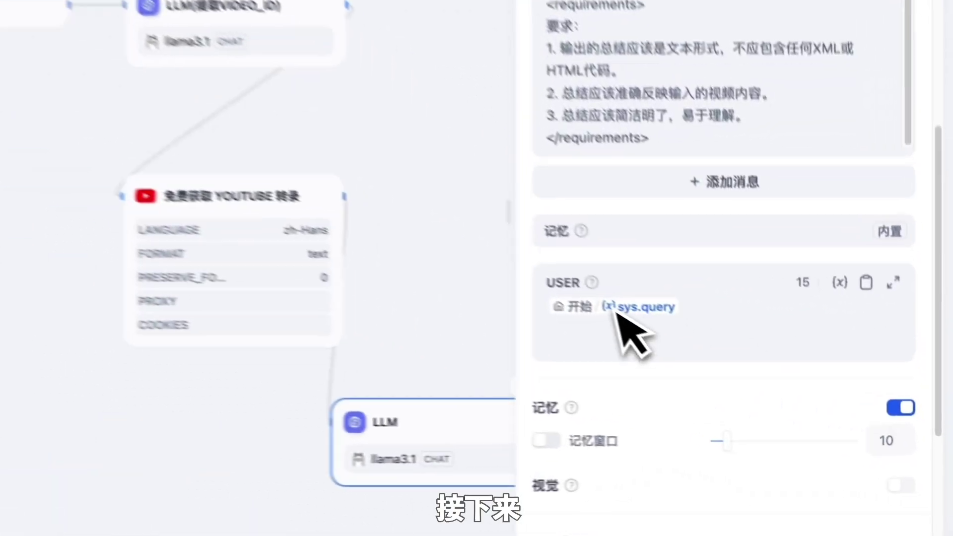
mouse_move(559, 452)
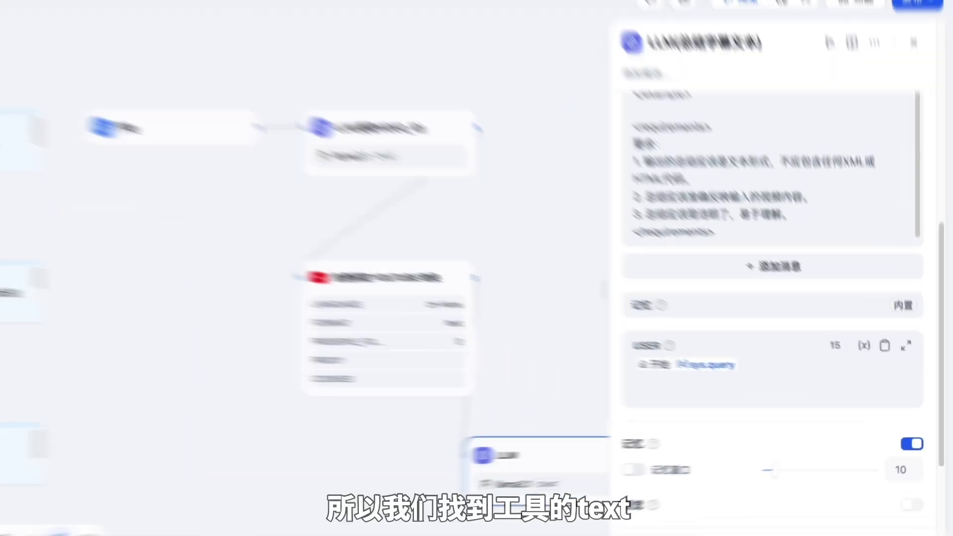
key(BackSpace)
text(/)
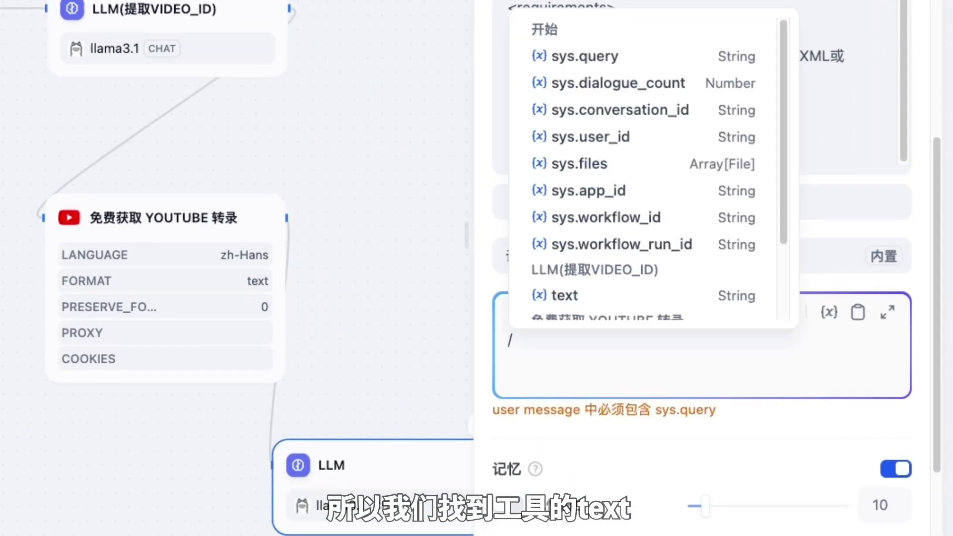
scroll(638, 243, down, 3)
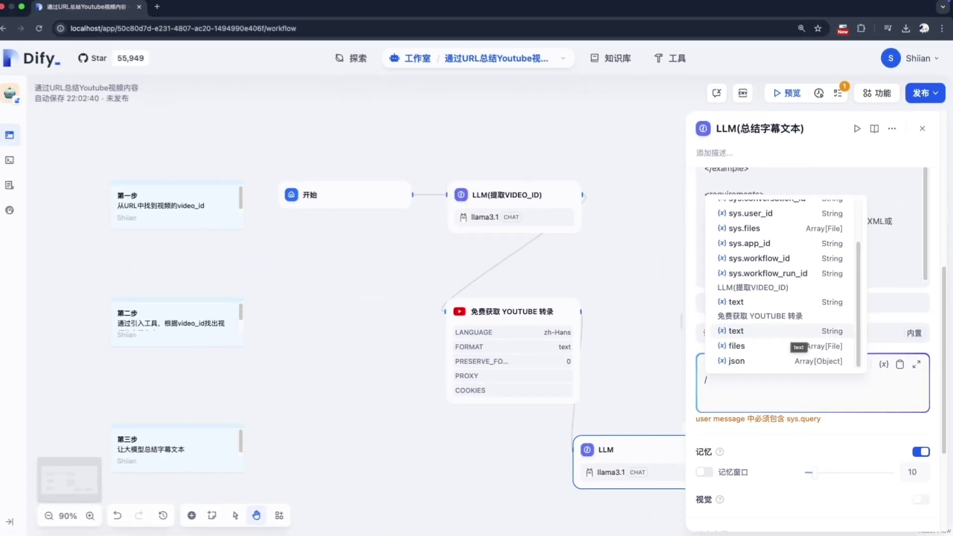
click(645, 252)
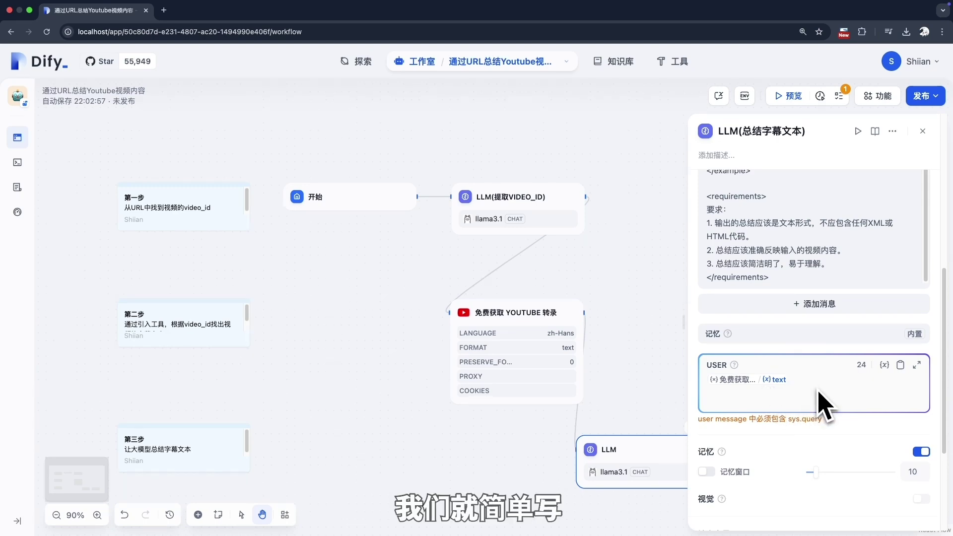
- Add the instruction 总结下面Youtube视频的字幕文本 and a --- separator line above the text variable in the USER message
key(Return)
key(Return)
text(---)
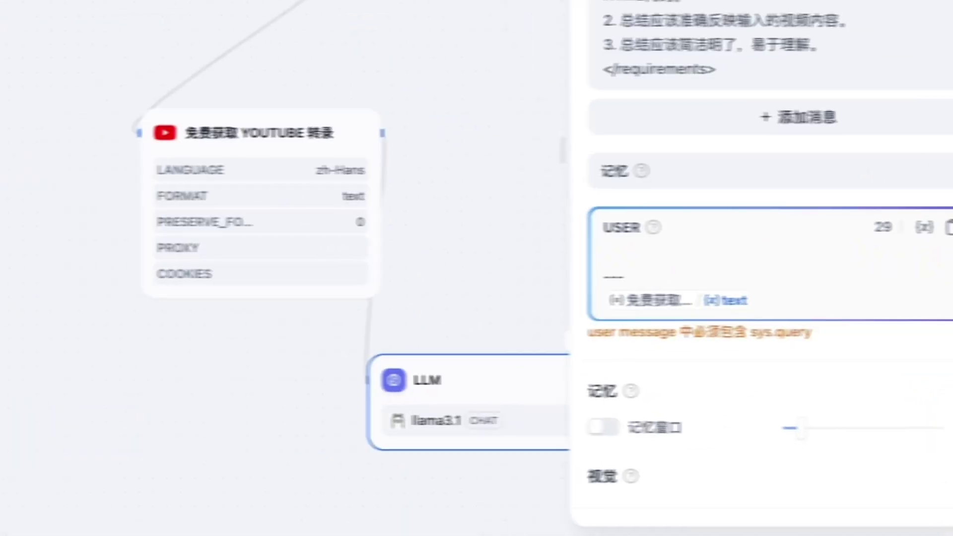
click(677, 258)
text(总结下面Youtube视频的字幕文本)
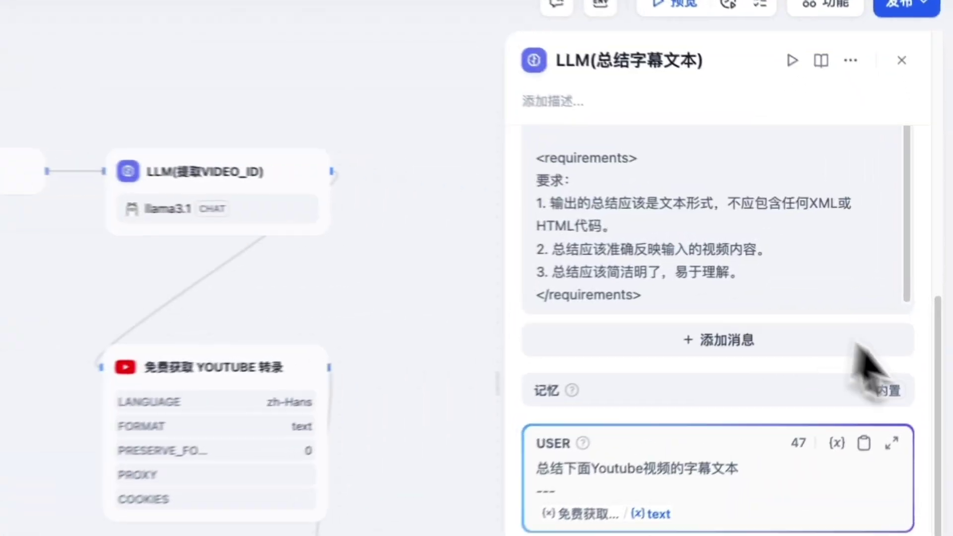
- Lower the summarizing LLM's 温度 to its minimum, set its Top P to 0.7, and close the node's settings
scroll(937, 320, up, 10)
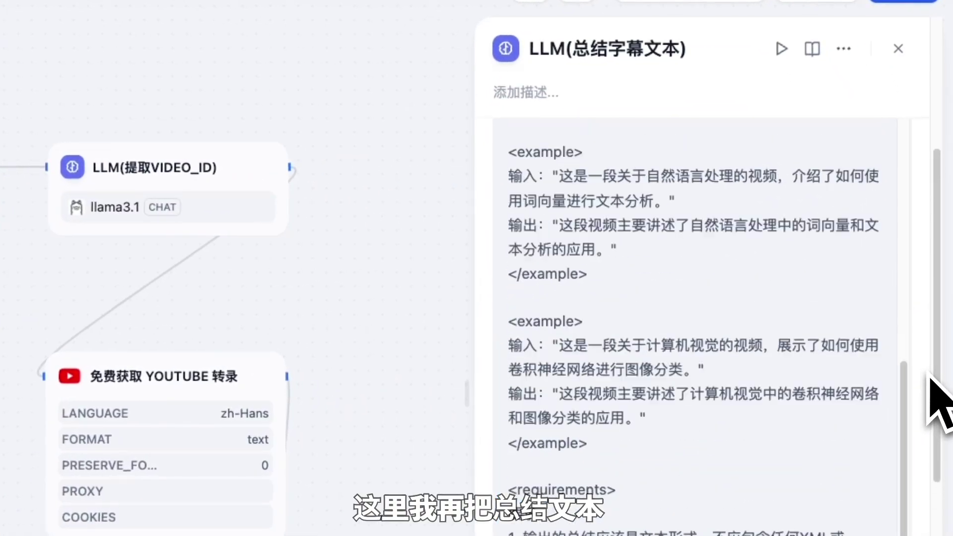
scroll(936, 397, up, 3)
click(560, 193)
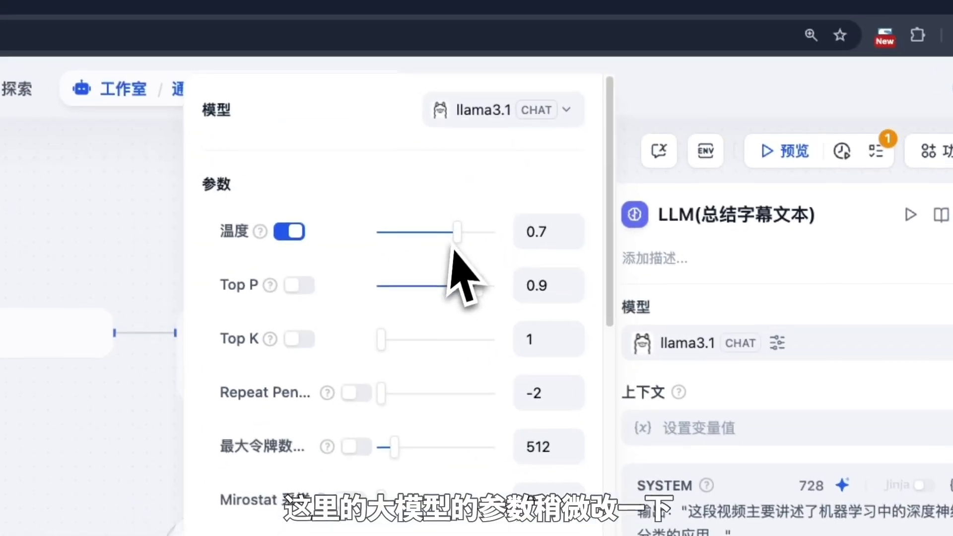
drag(451, 248, 380, 239)
drag(463, 283, 459, 297)
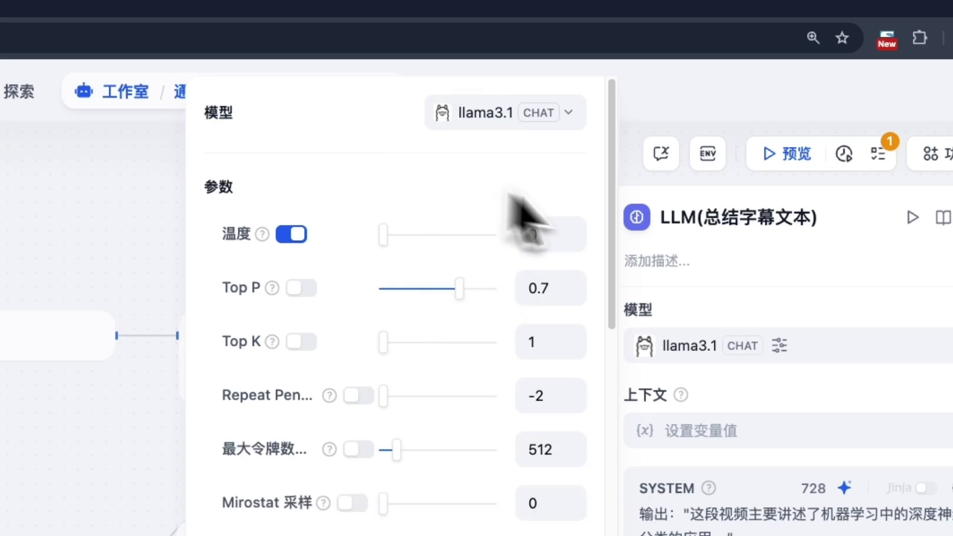
click(949, 342)
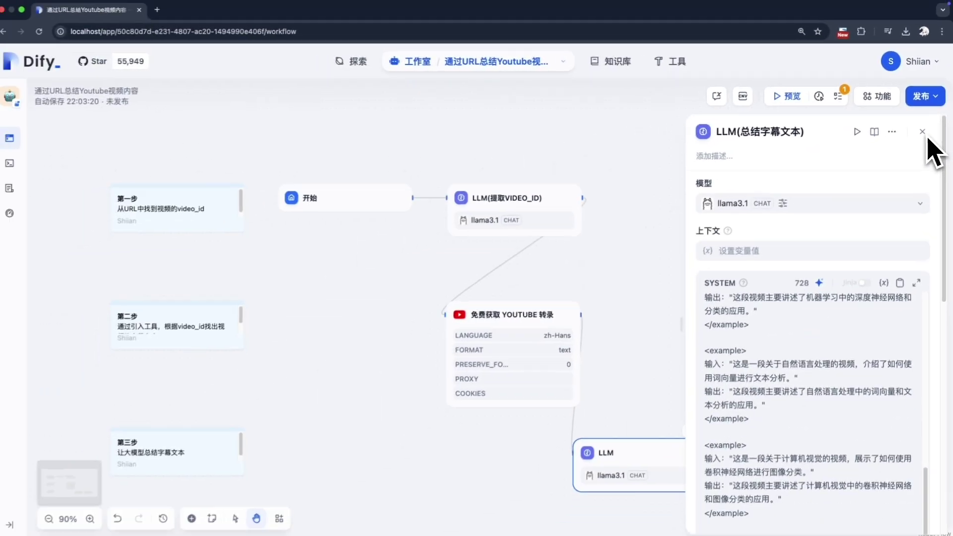
click(900, 186)
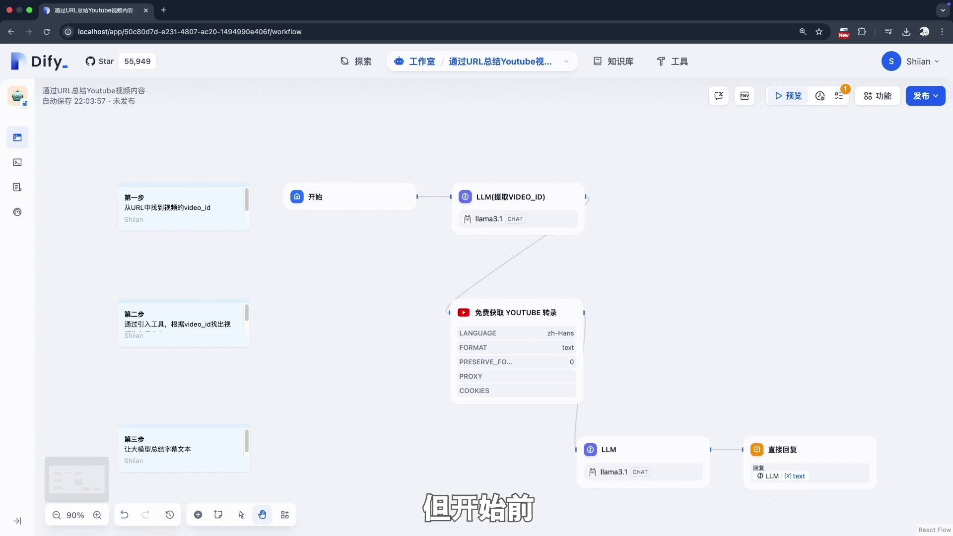
- Check the 检查清单 and add a first line 根据 with the 开始 node's sys.query variable to the summarizing LLM's USER message
click(843, 101)
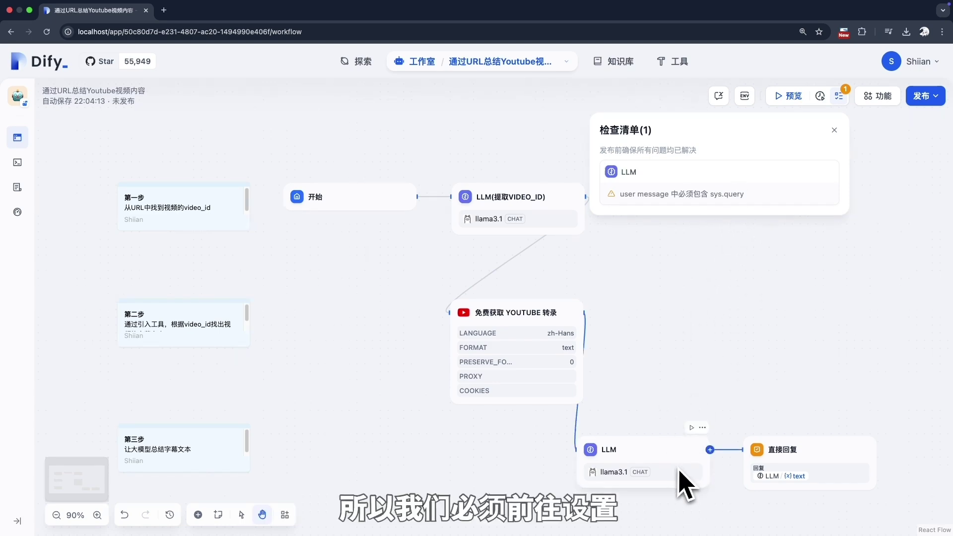
click(841, 98)
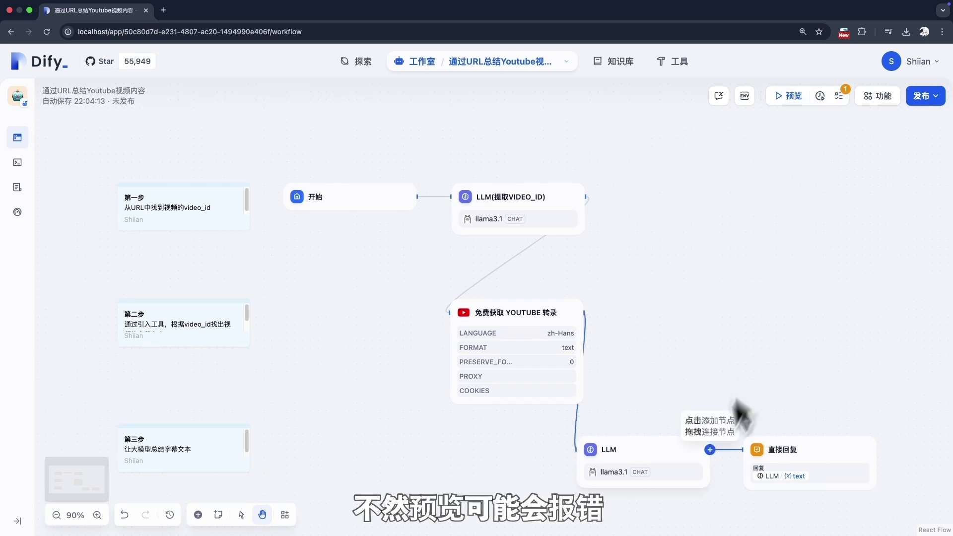
click(681, 464)
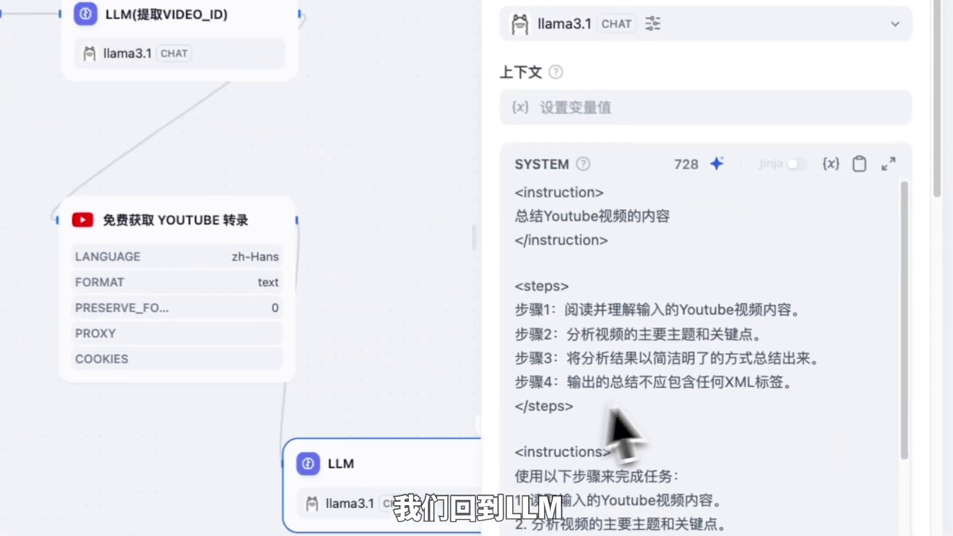
scroll(669, 415, down, 15)
scroll(794, 445, down, 8)
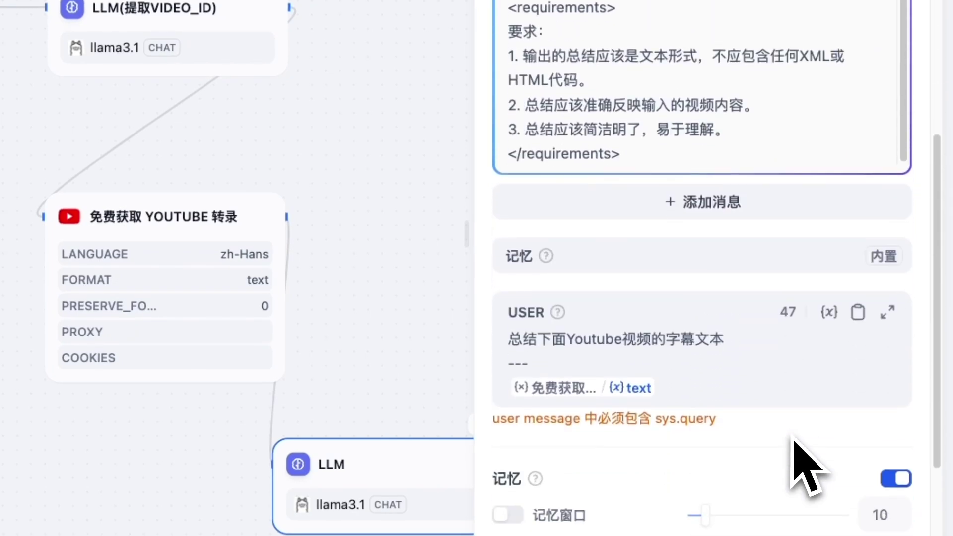
click(509, 325)
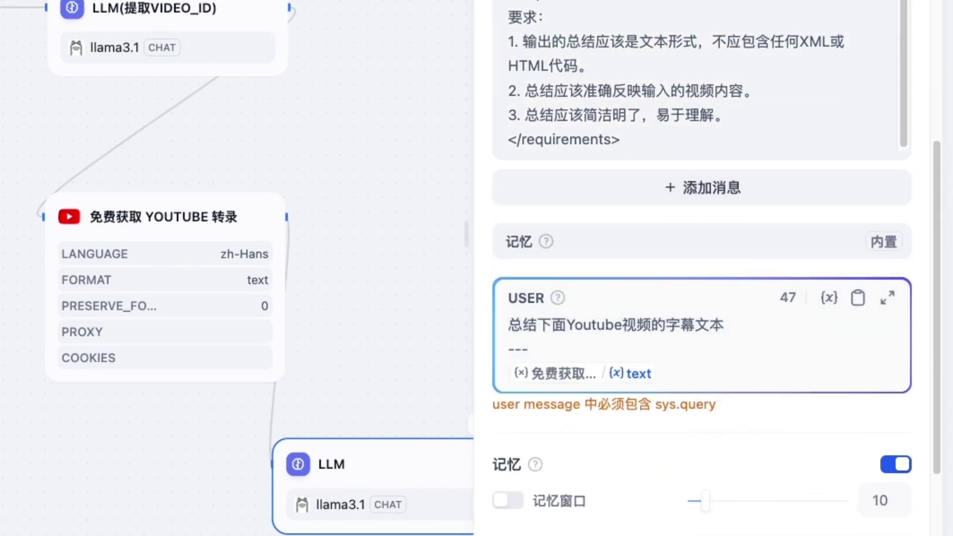
key(Return)
text(根据)
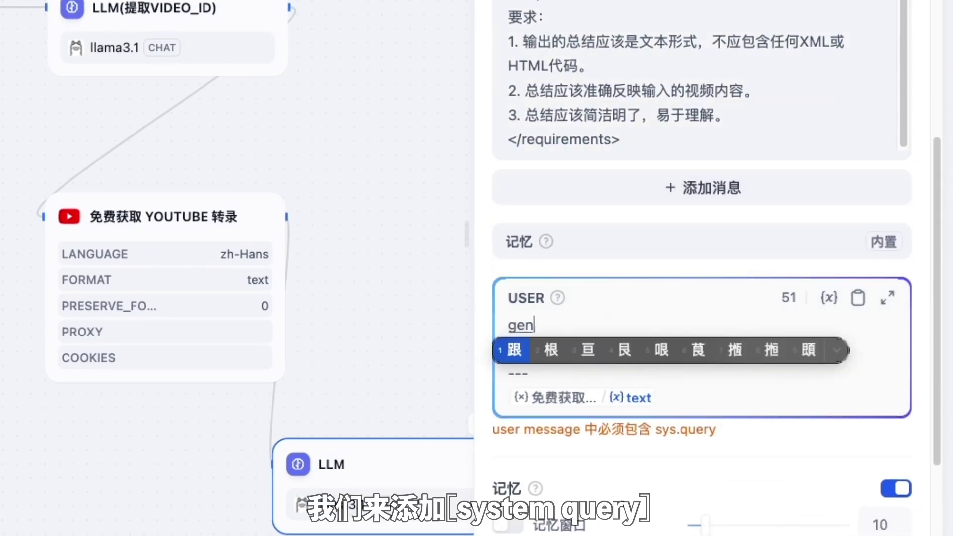
text(/)
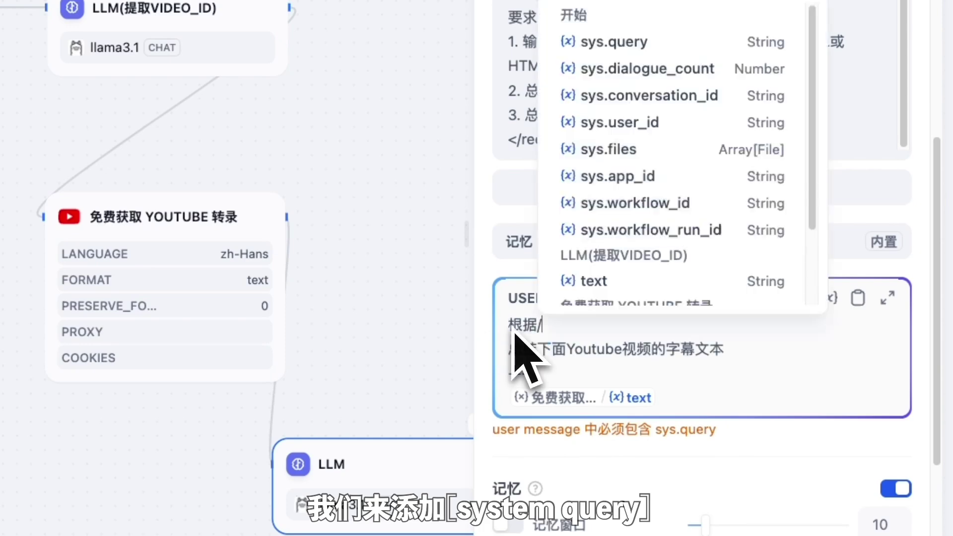
click(614, 110)
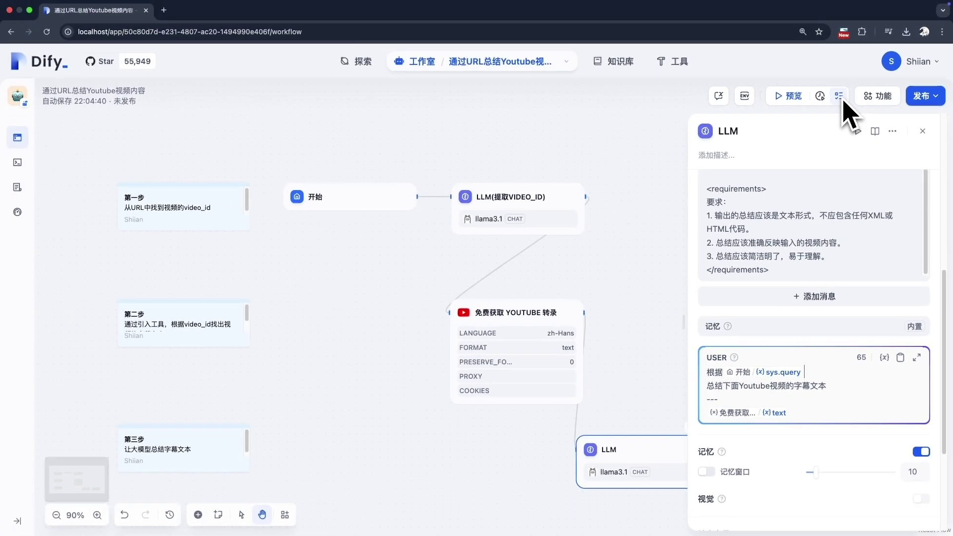
click(922, 130)
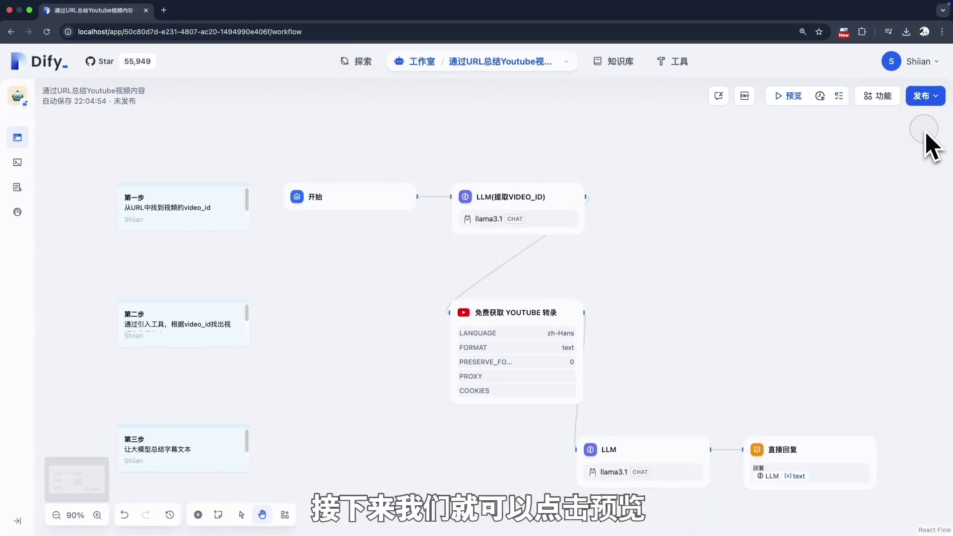
click(786, 101)
click(768, 484)
text(https://www.youtube.com/watch?v=TX77ZRivSF4)
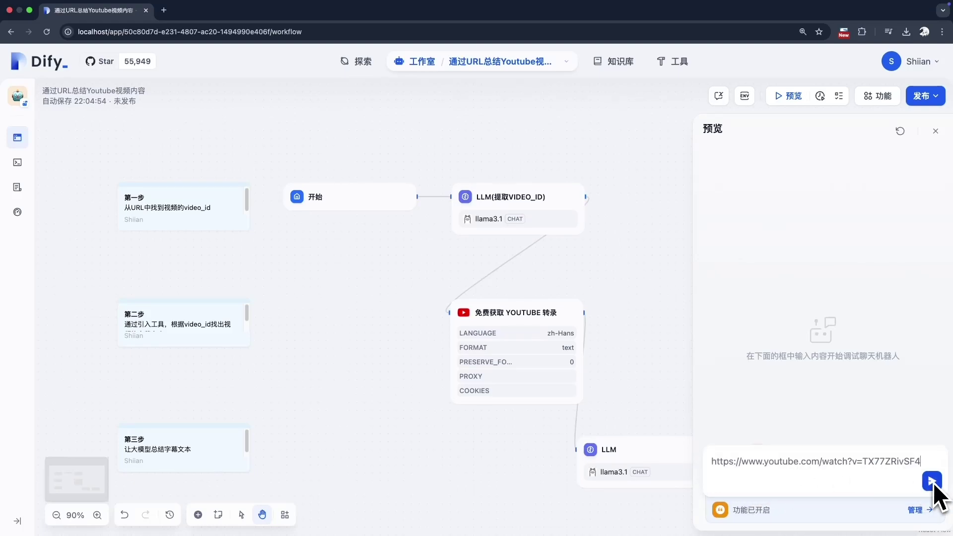
click(932, 481)
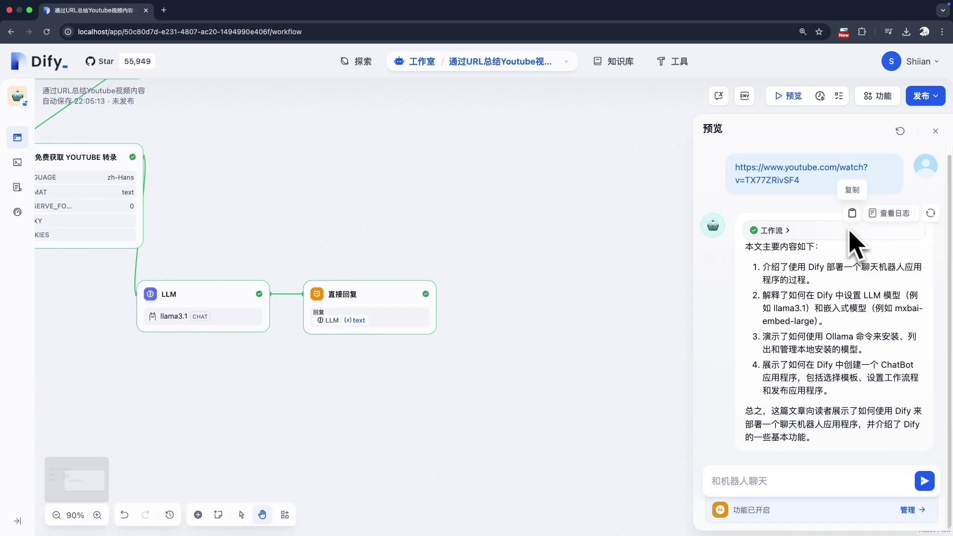
click(892, 217)
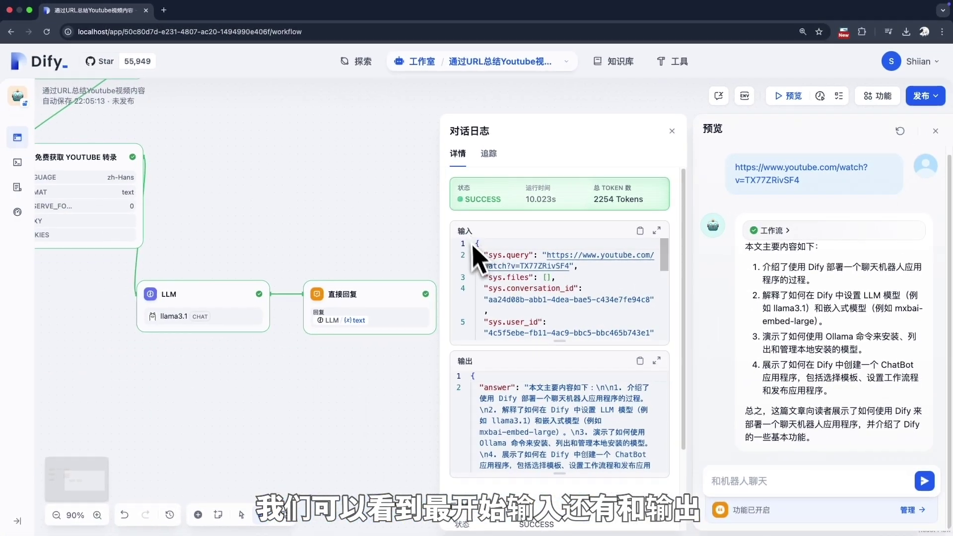
- Examine the reply log's overall input and output and the trace of each node, and close the log and the preview
scroll(623, 426, down, 5)
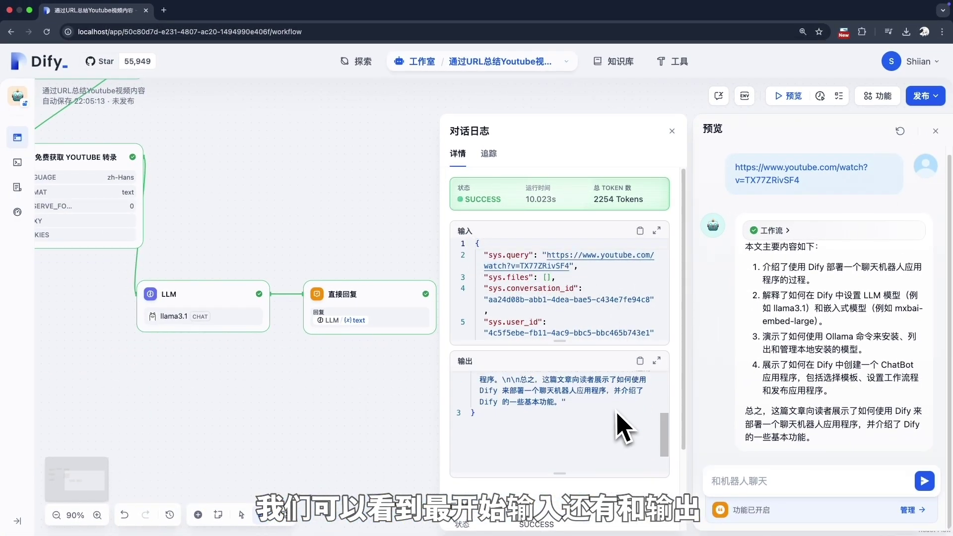
scroll(624, 427, up, 5)
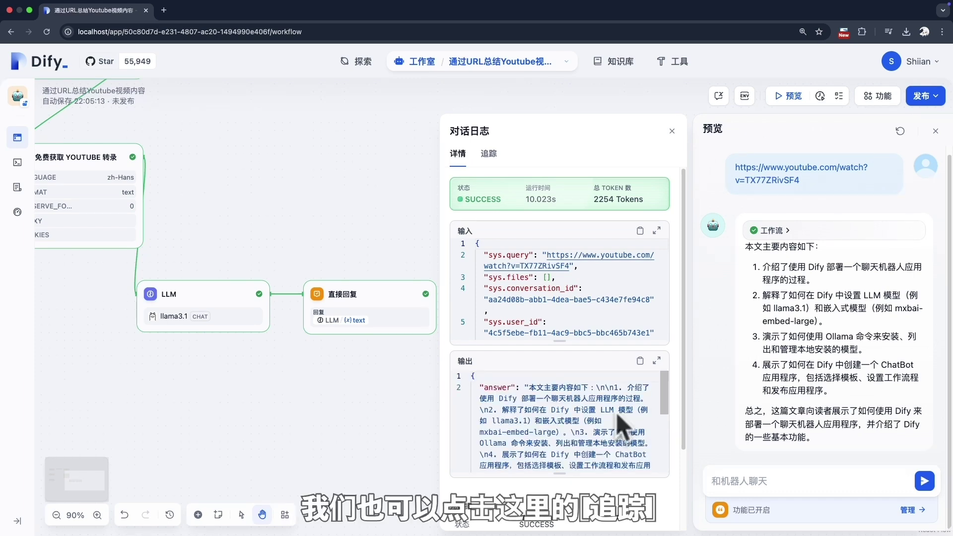
click(491, 155)
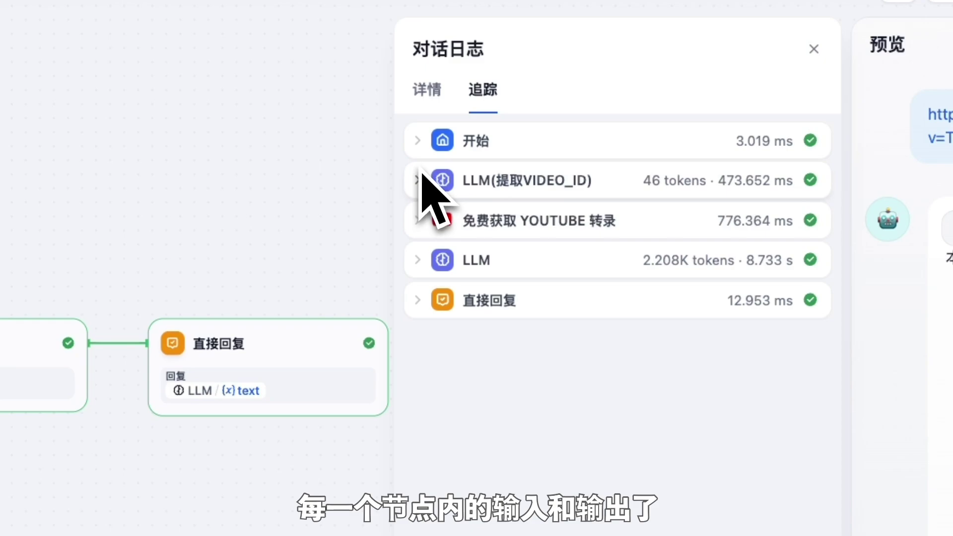
click(418, 141)
scroll(543, 350, down, 10)
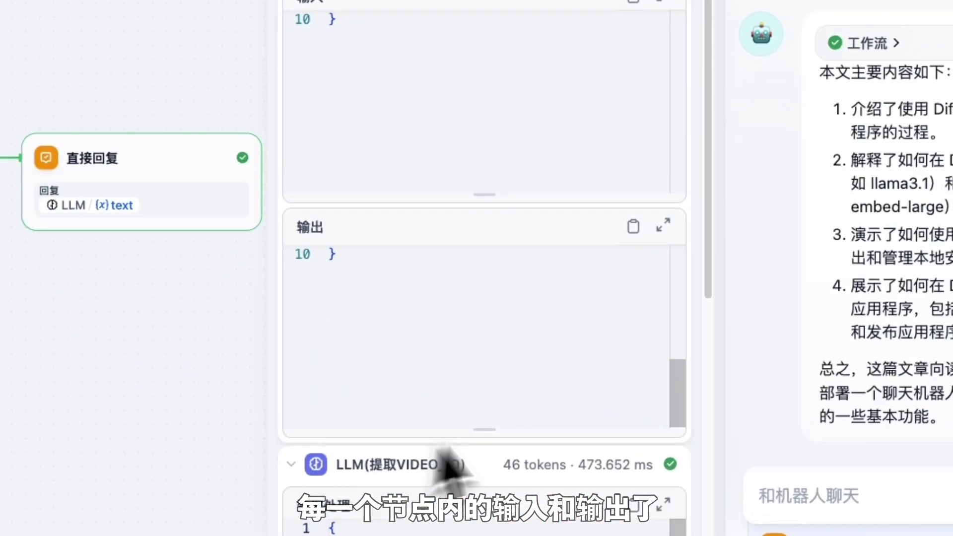
scroll(650, 394, down, 10)
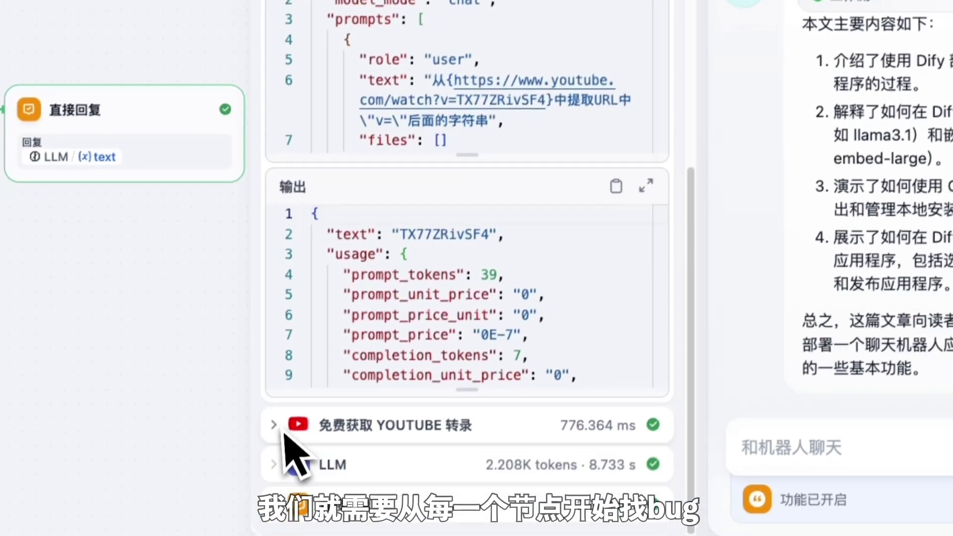
click(233, 467)
scroll(656, 450, down, 8)
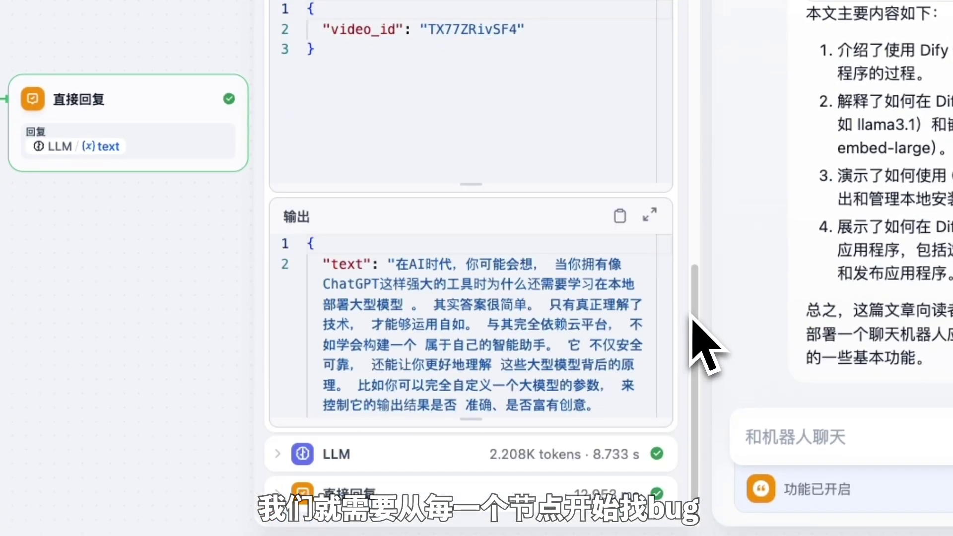
click(285, 459)
scroll(700, 399, down, 8)
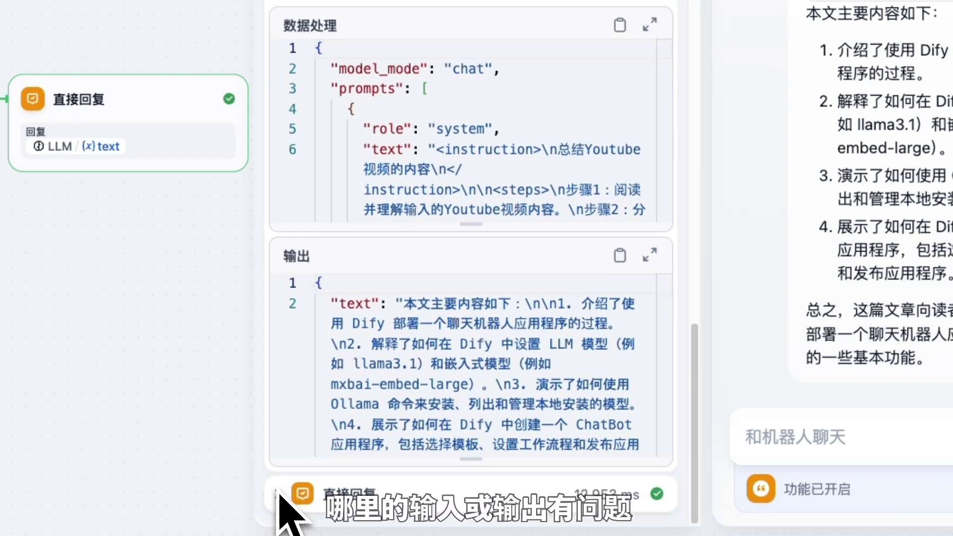
scroll(633, 394, down, 10)
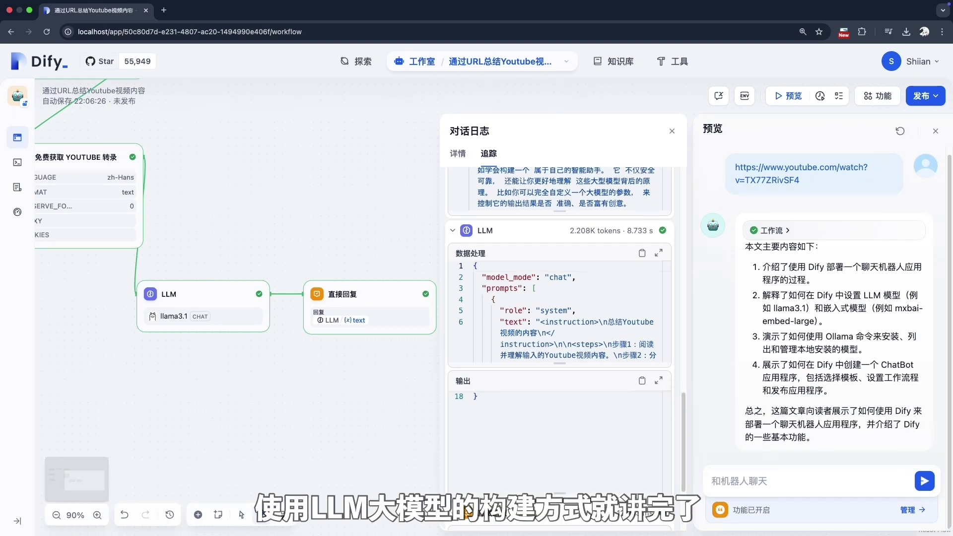
click(672, 132)
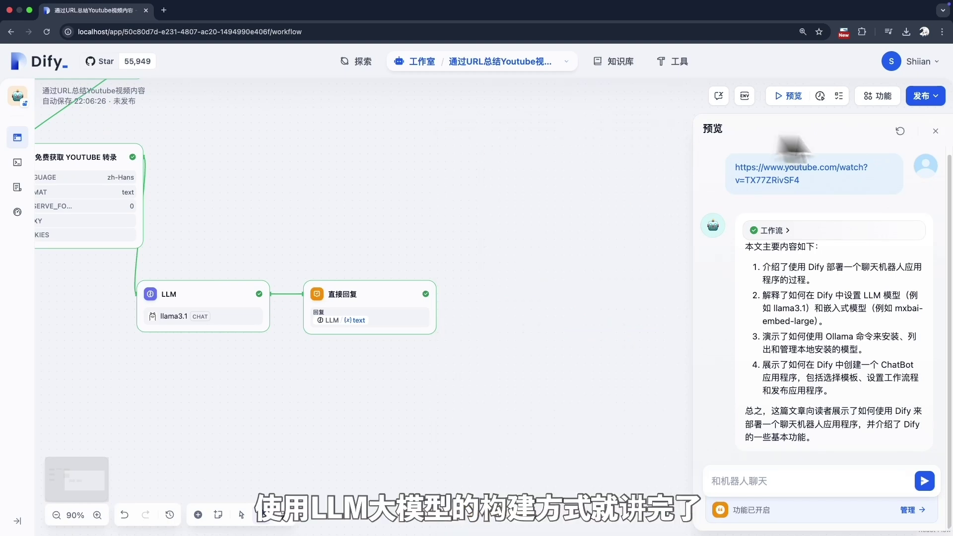
click(935, 131)
- Add a 代码执行 node beside the LLM(提取VIDEO_ID) node, level with the 开始 node
drag(446, 249, 885, 400)
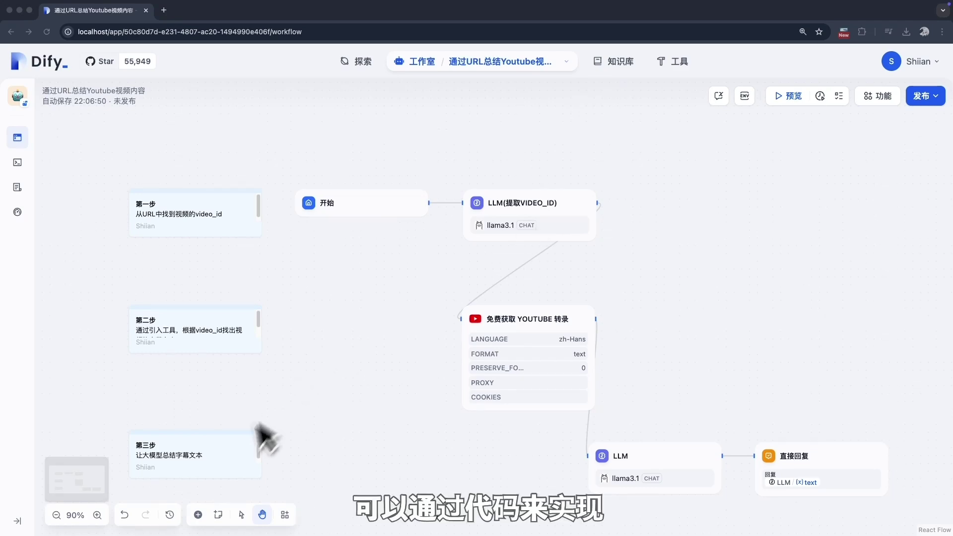
click(198, 515)
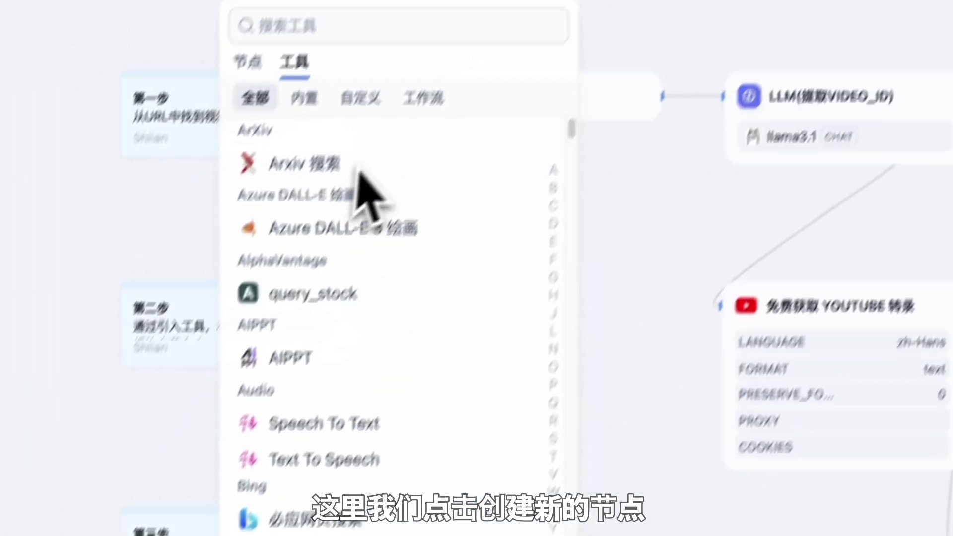
click(215, 112)
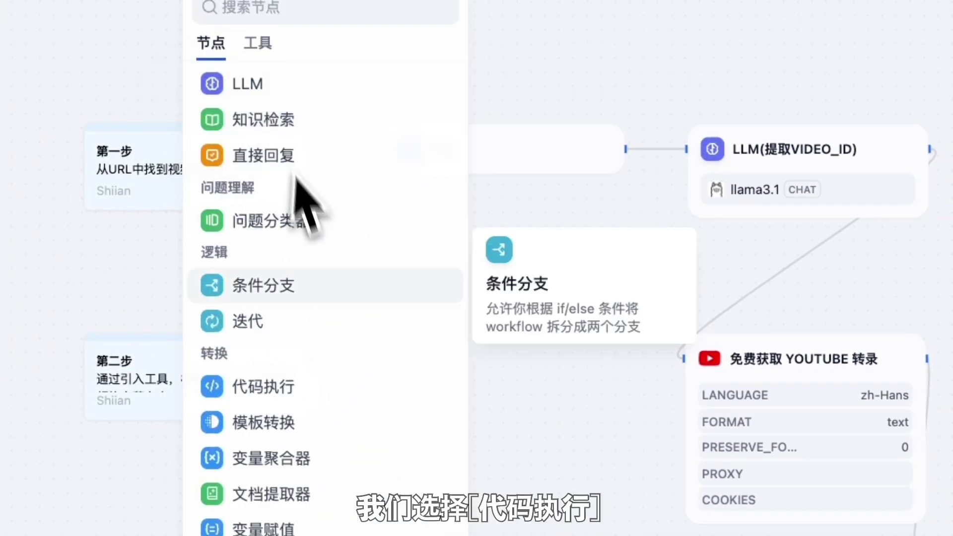
click(279, 397)
click(618, 219)
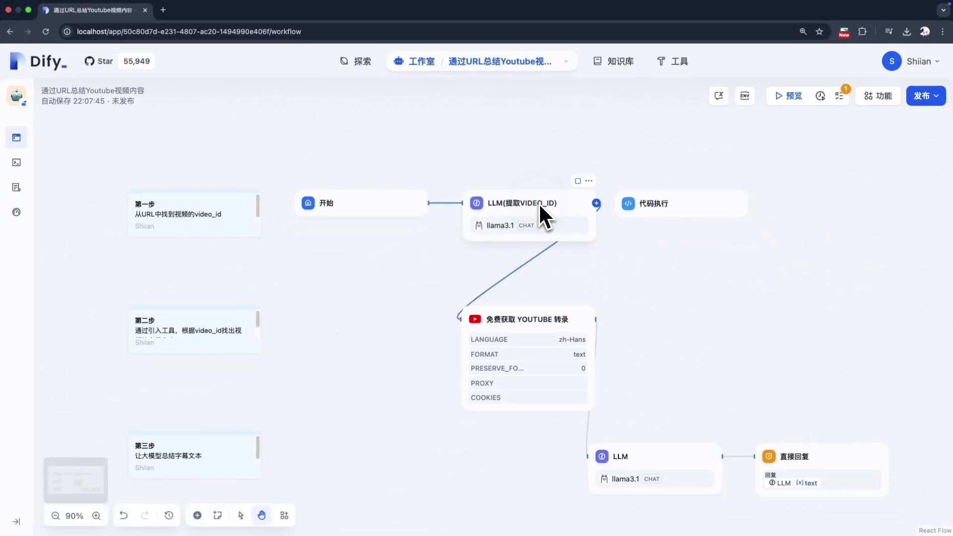
- Move LLM(提取VIDEO_ID) above the flow, remove its connections to 开始 and 免费获取 YOUTUBE 转录, and reposition the transcript and 代码执行 nodes
drag(539, 206, 538, 124)
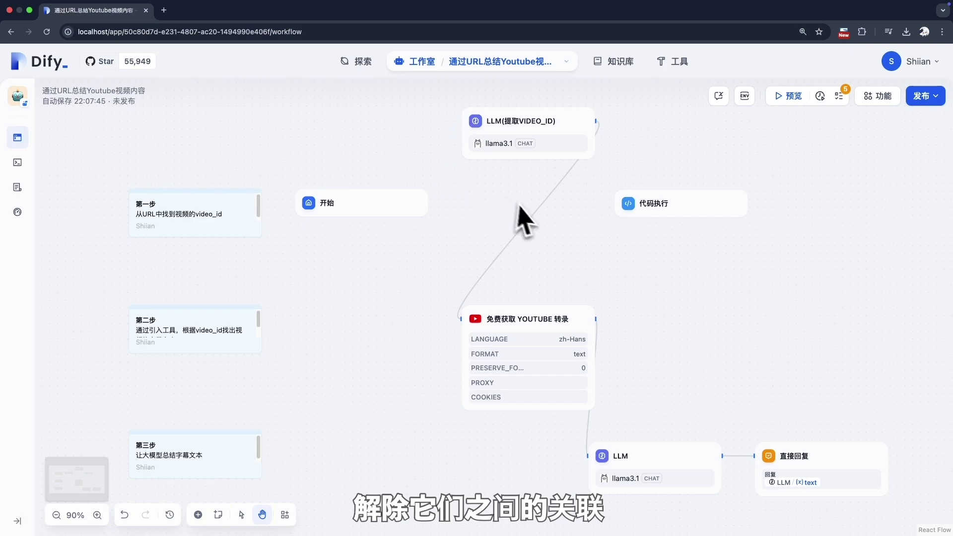
drag(698, 211, 671, 210)
drag(527, 322, 503, 278)
drag(510, 114, 488, 114)
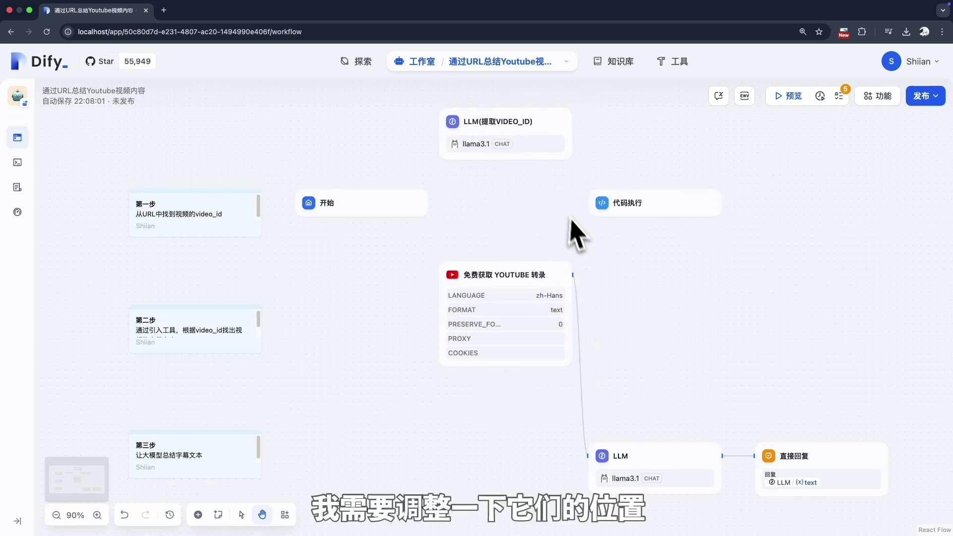
drag(512, 279, 510, 298)
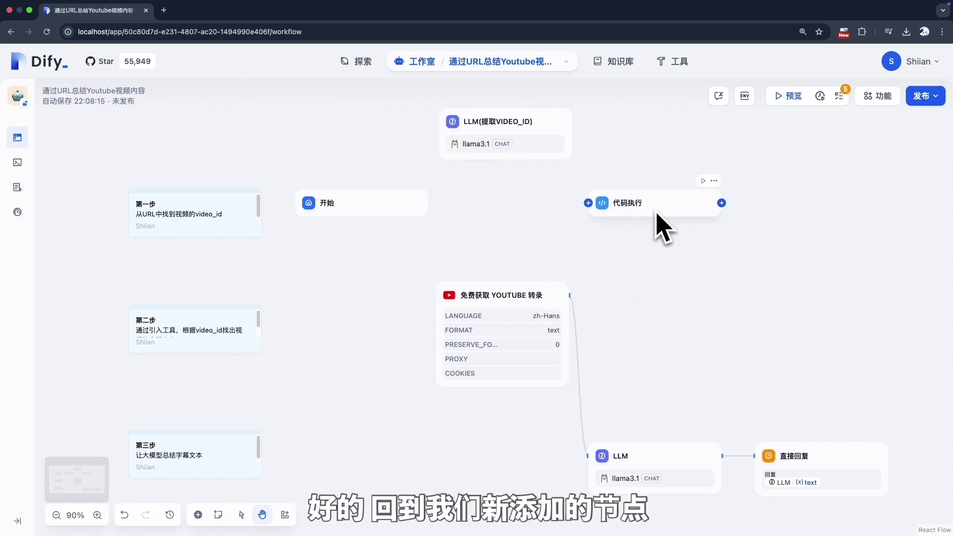
- Clear the sample Python code of the 代码执行 node and delete its input variables arg1 and arg2
click(656, 213)
click(861, 310)
click(805, 350)
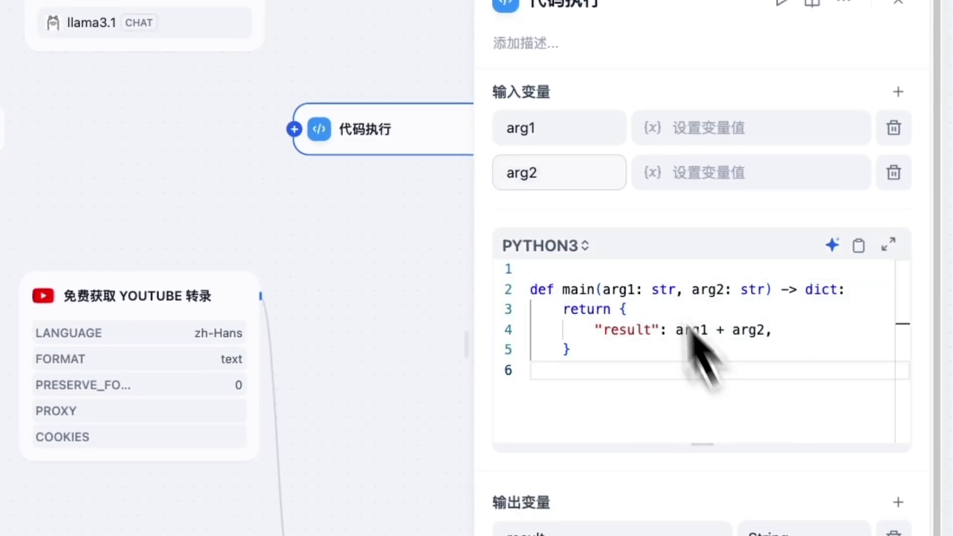
click(702, 350)
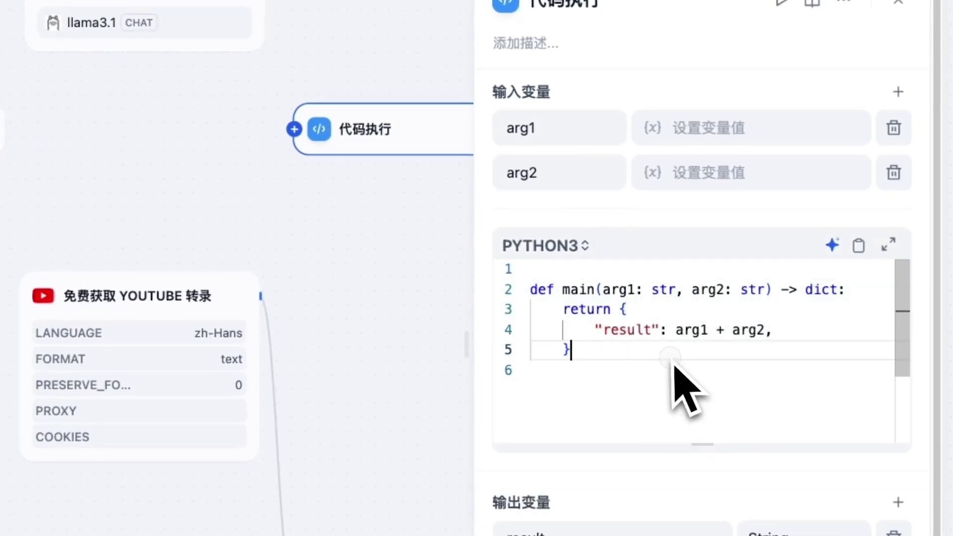
key(ctrl+a)
key(BackSpace)
click(899, 167)
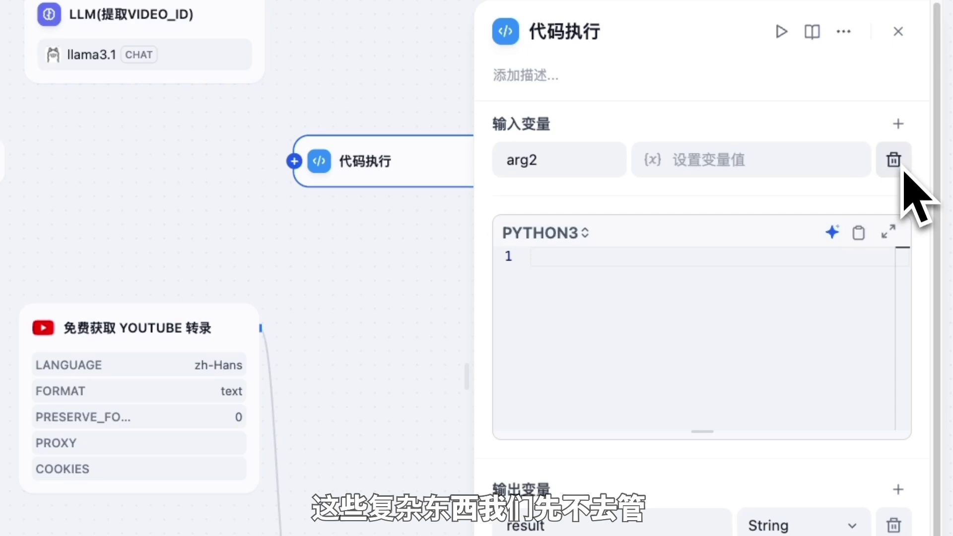
click(901, 169)
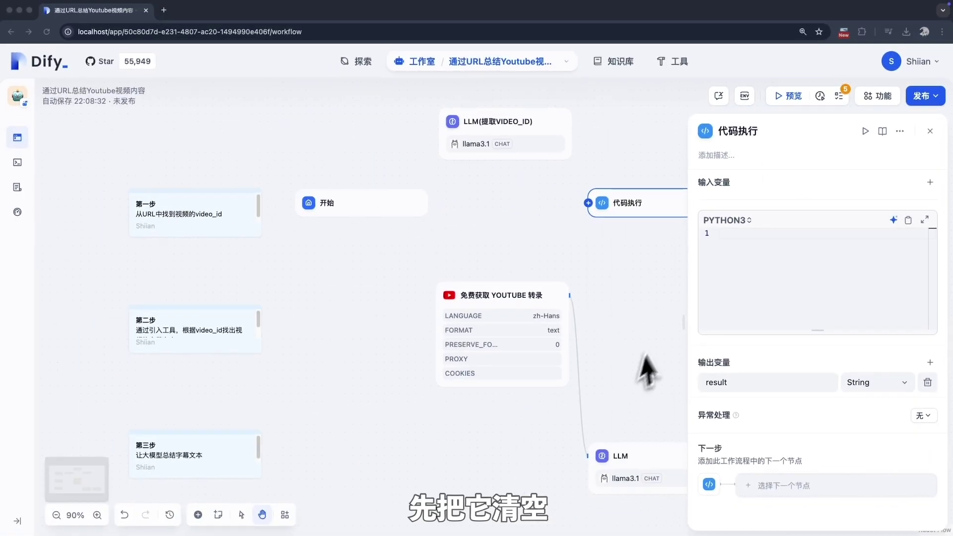
- Enter a PYTHON3 main(url: str) function that matches r"v=([a-zA-Z0-9_-]+)" in url and returns match.group(1) as 'result', and review it
click(749, 260)
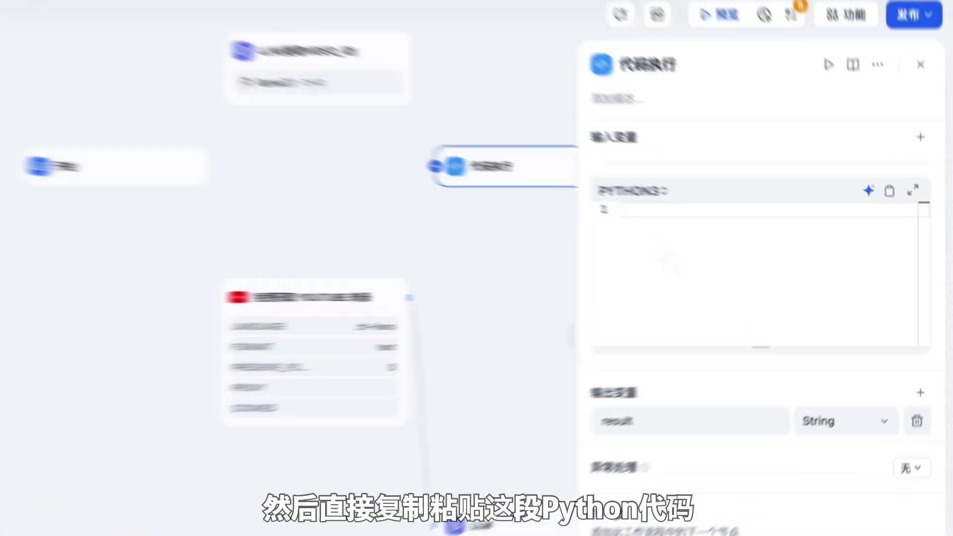
text(import re  def main(url: str) -> dict:     match = re.search(r"v=([a-zA-Z0-9_-]+)", url)     if match:         return {'result': match.group(1)})
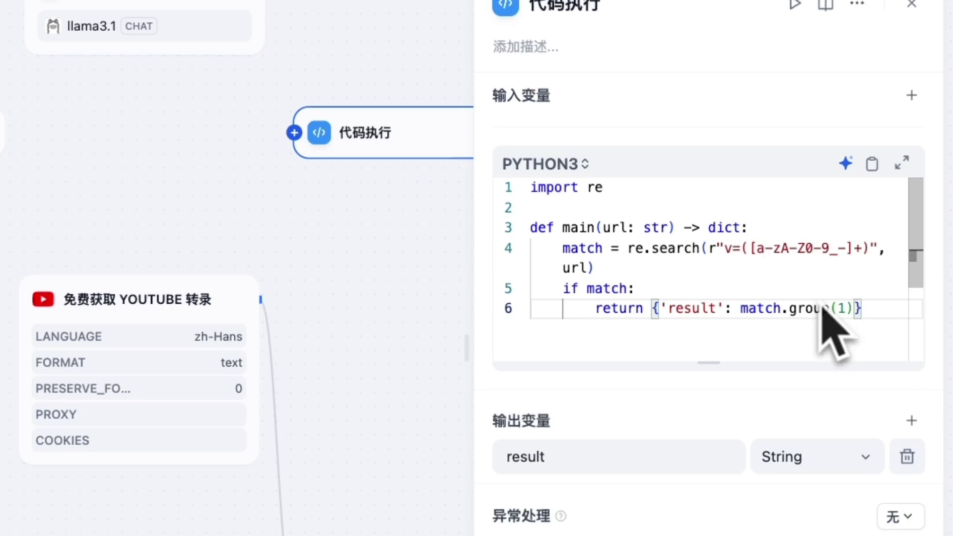
drag(724, 248, 866, 260)
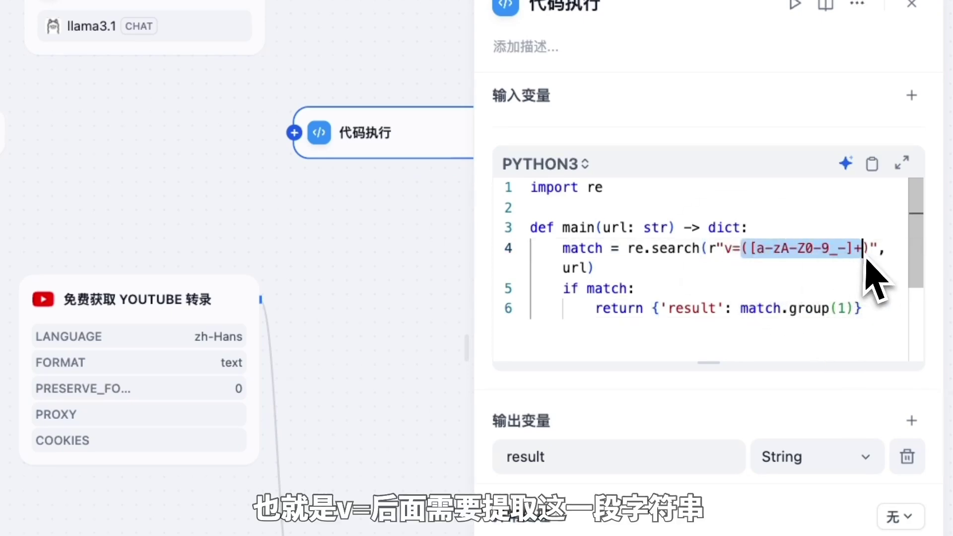
click(888, 332)
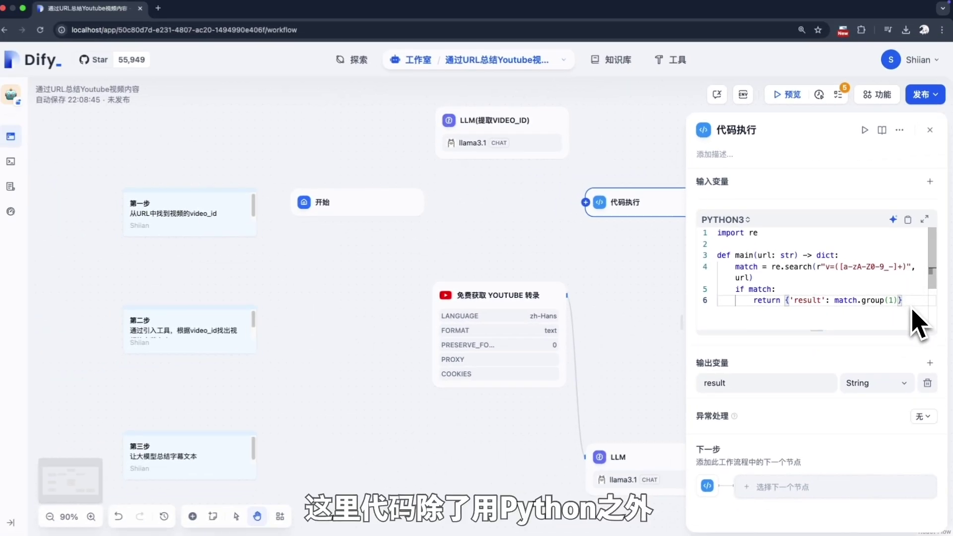
click(747, 222)
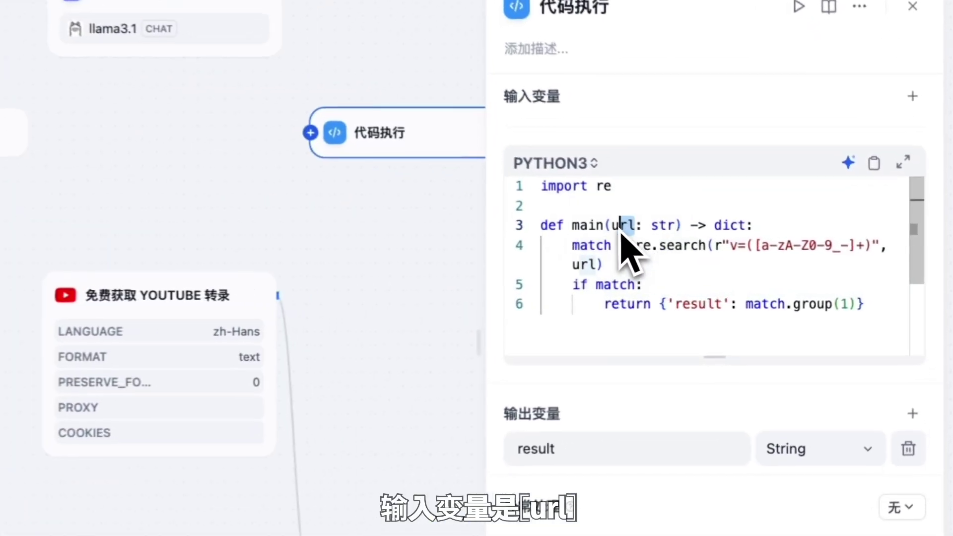
click(759, 257)
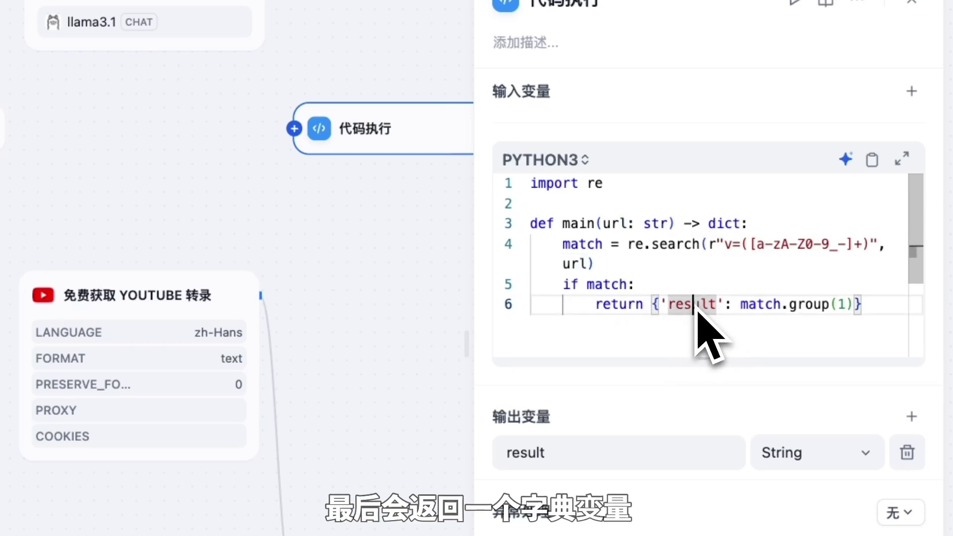
double_click(695, 304)
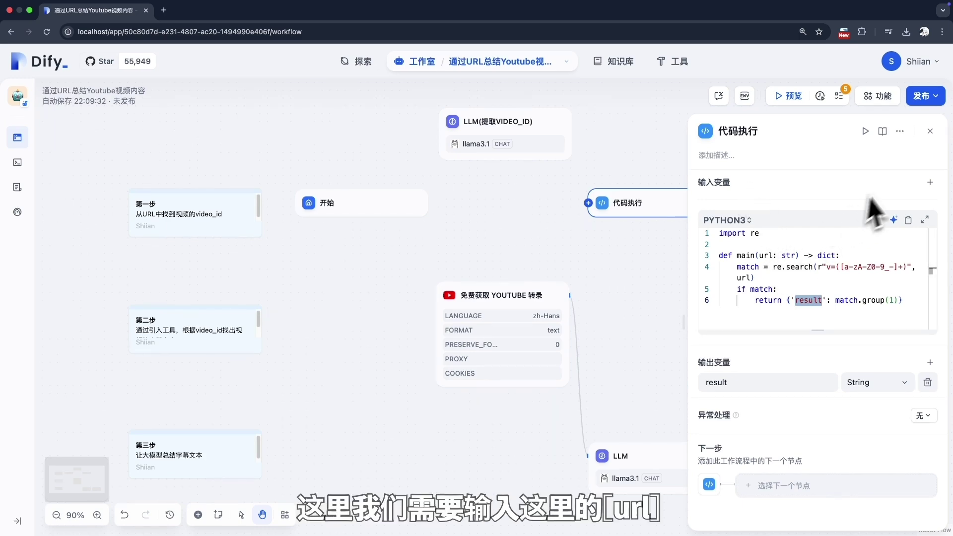
- Add the input variable url to the 代码执行 node, connect 开始 to that node, and assign sys.query to url
click(930, 181)
click(743, 208)
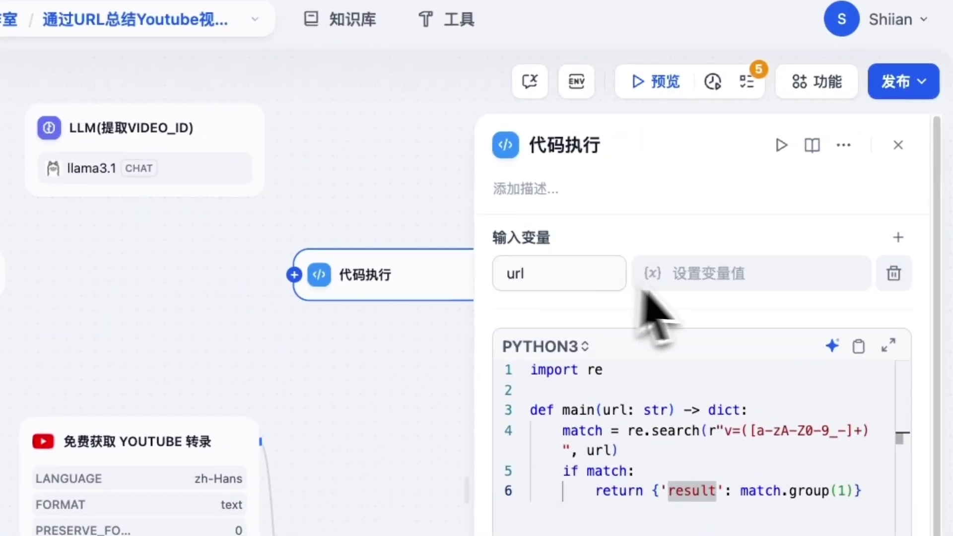
click(717, 273)
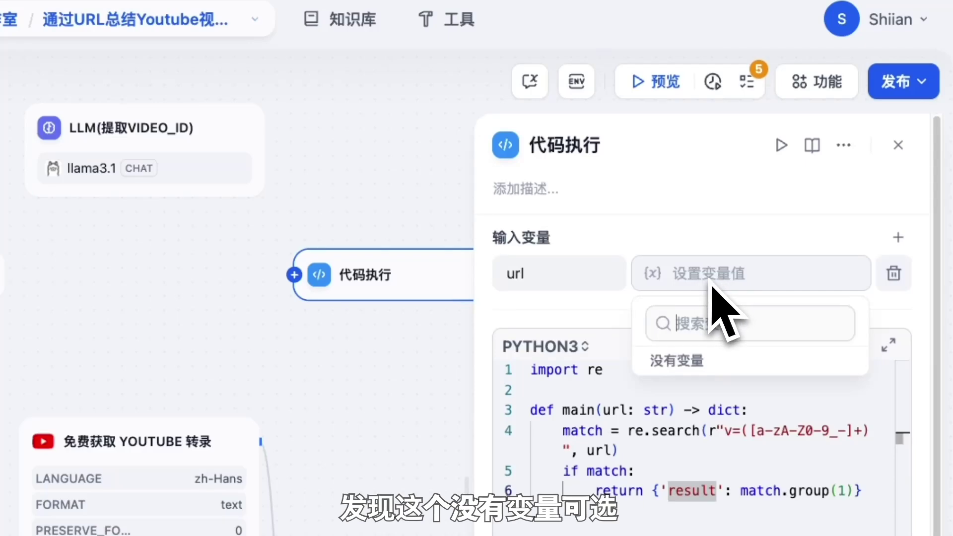
click(794, 274)
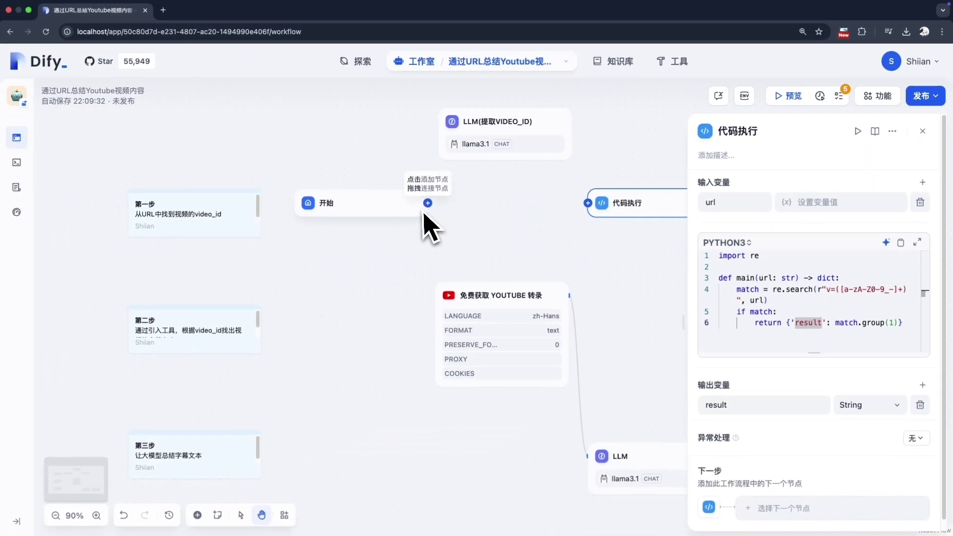
drag(428, 202, 588, 202)
click(791, 209)
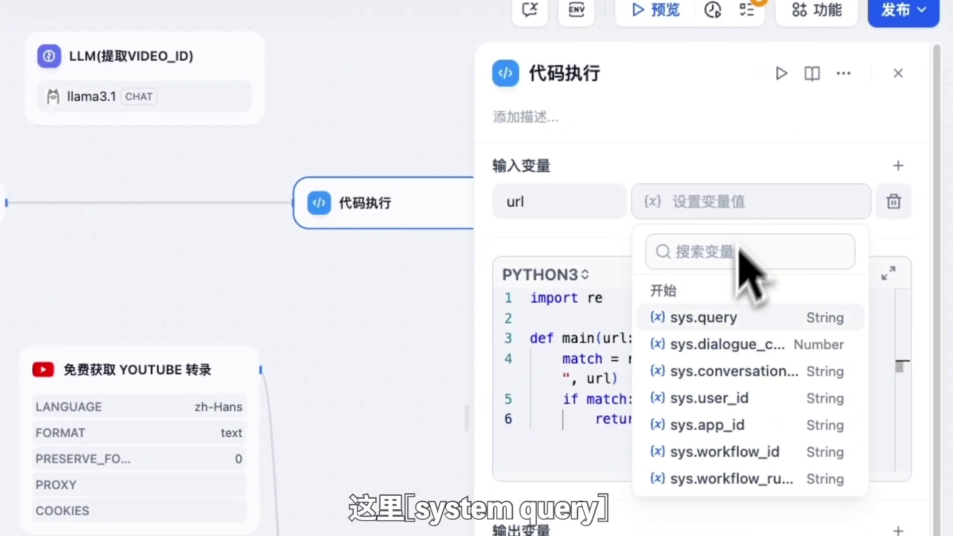
click(725, 319)
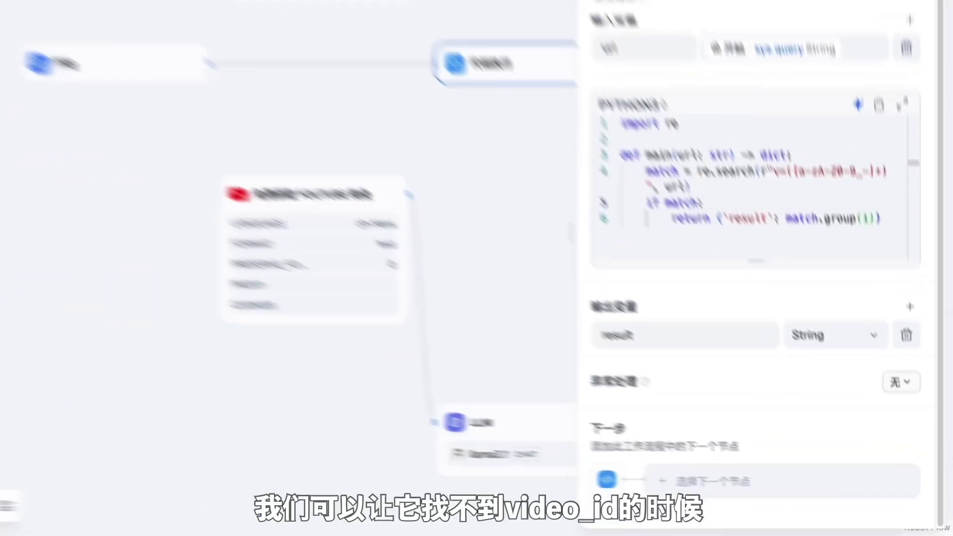
- Try 默认值 as the 代码执行 node's 异常处理 option and return it to 无
click(915, 428)
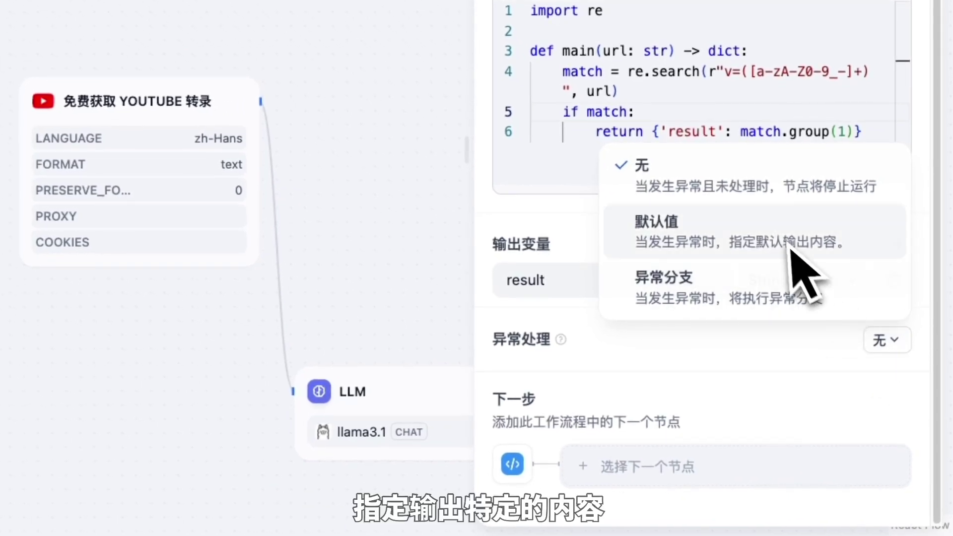
click(784, 249)
click(606, 444)
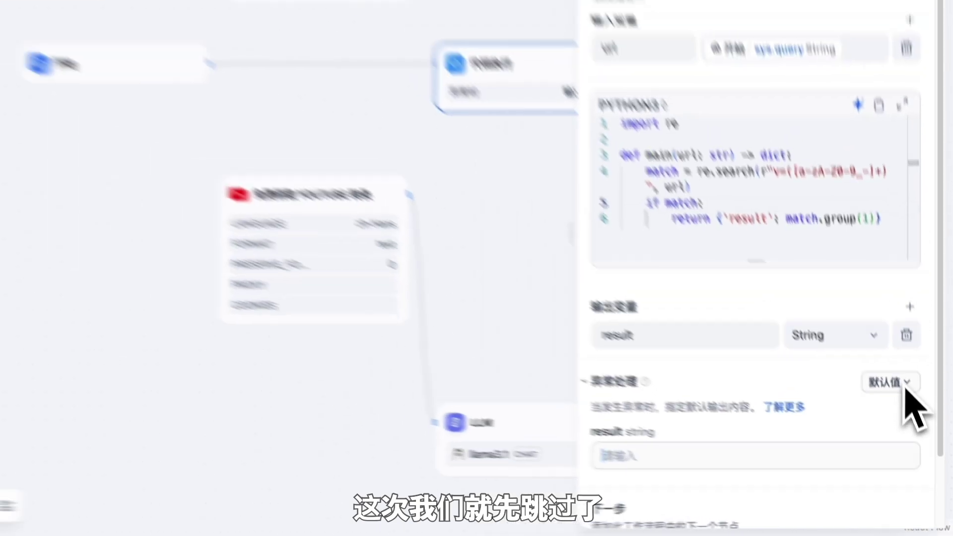
click(904, 390)
click(873, 325)
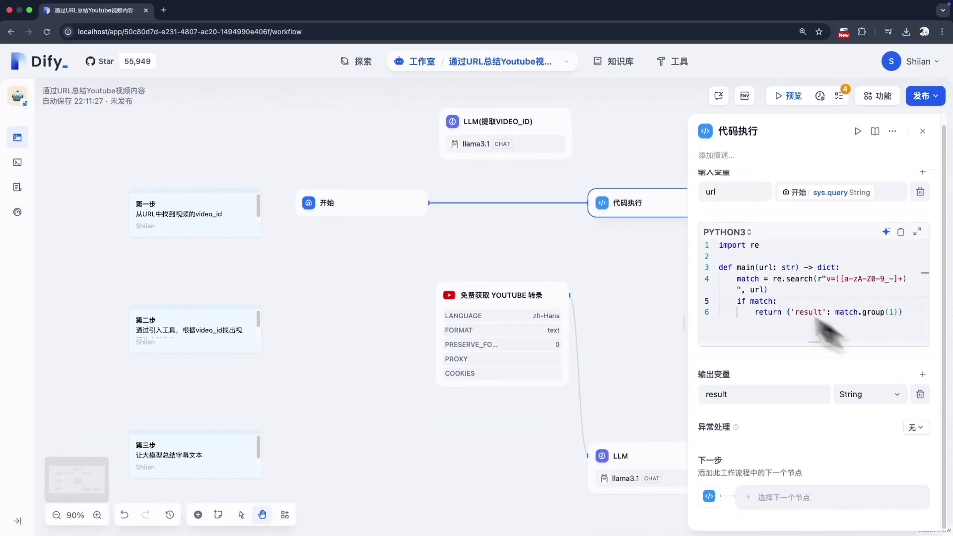
drag(642, 257, 599, 253)
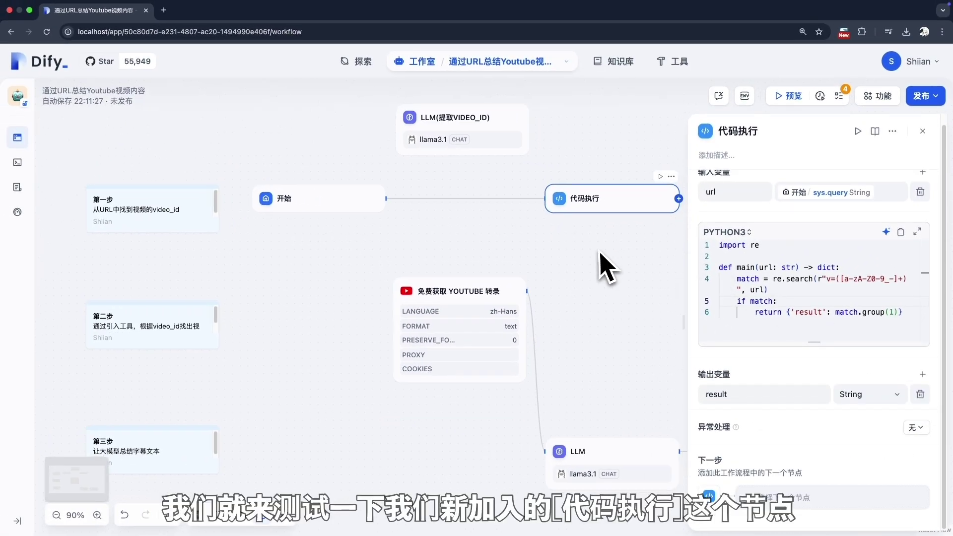
click(858, 131)
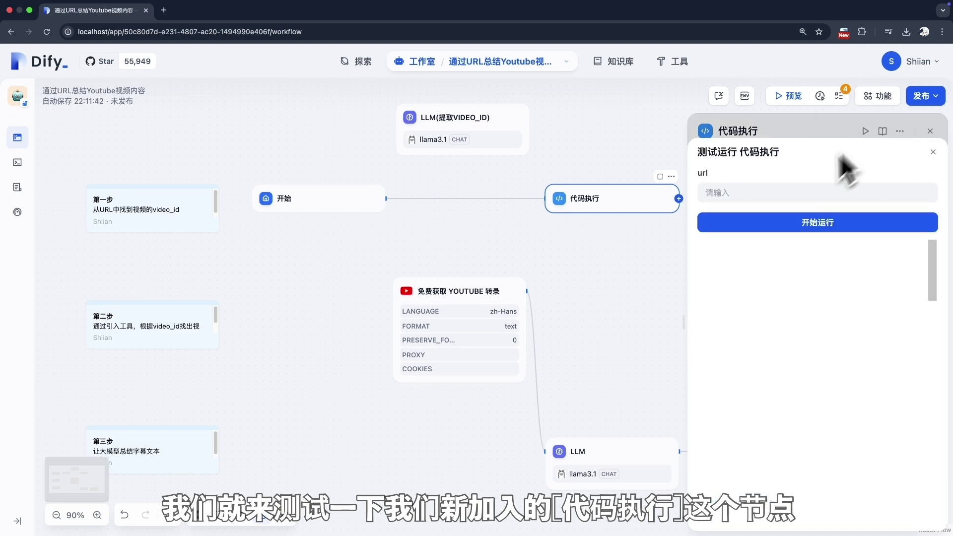
click(766, 196)
text(https://www.youtube.com/watch?v=TX77ZRivSF4)
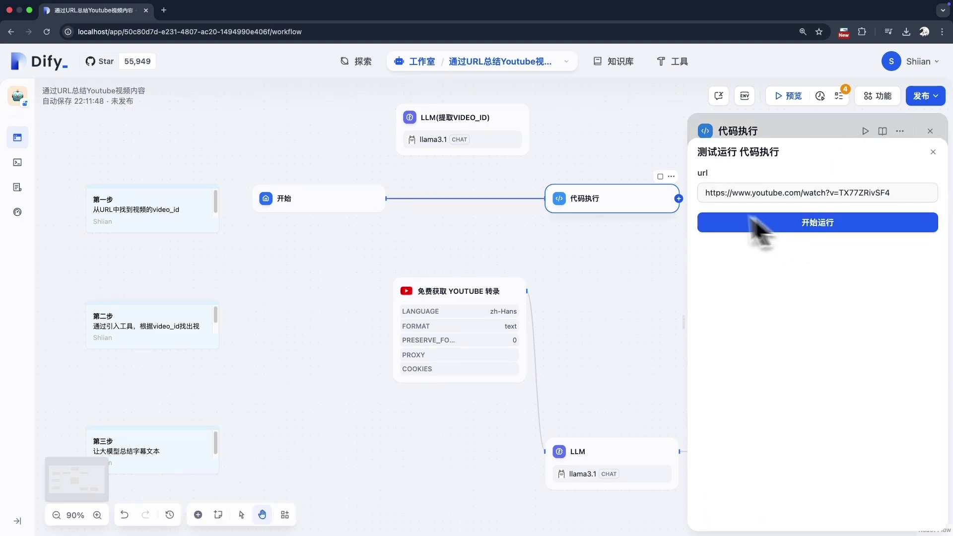
click(804, 227)
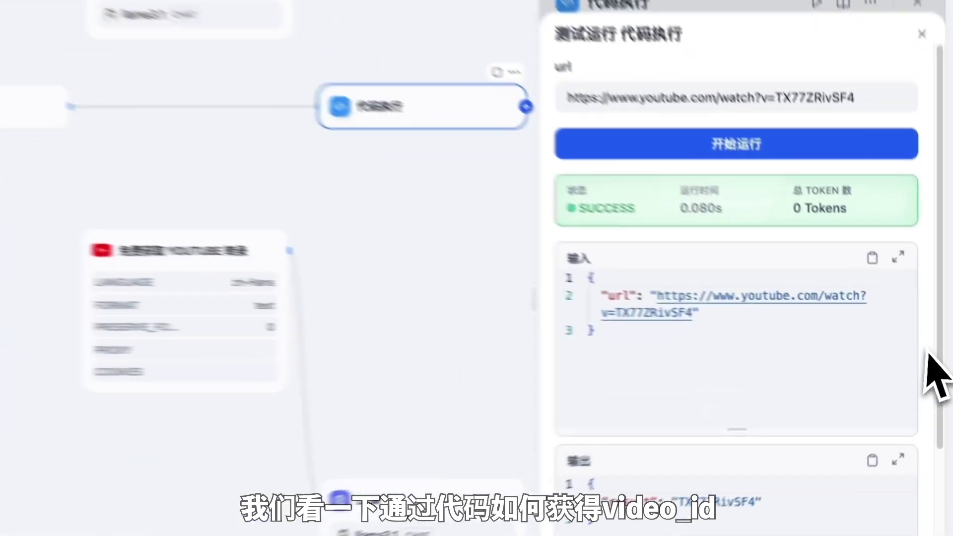
- Check the result value in the 代码执行 test output against the input URL, and close the test run and node settings
scroll(930, 352, down, 3)
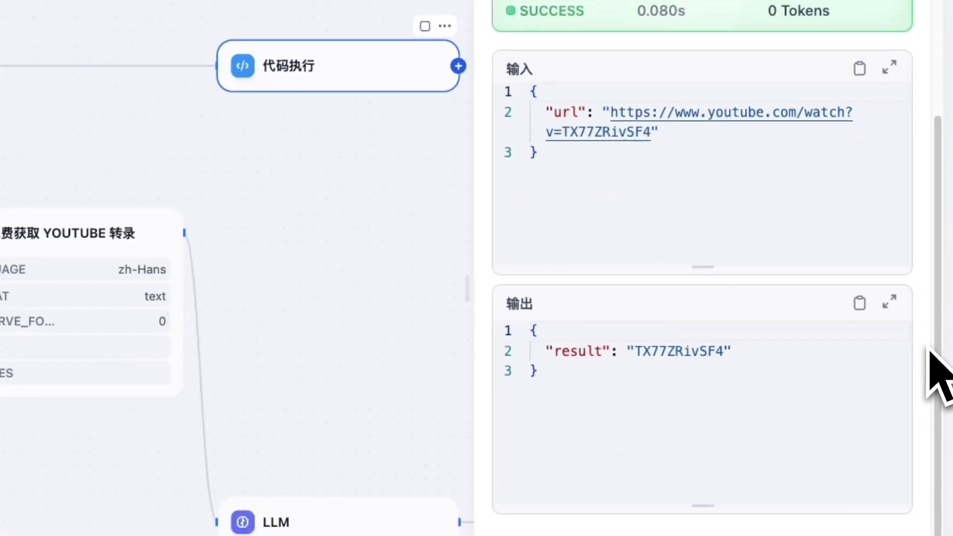
scroll(930, 352, up, 2)
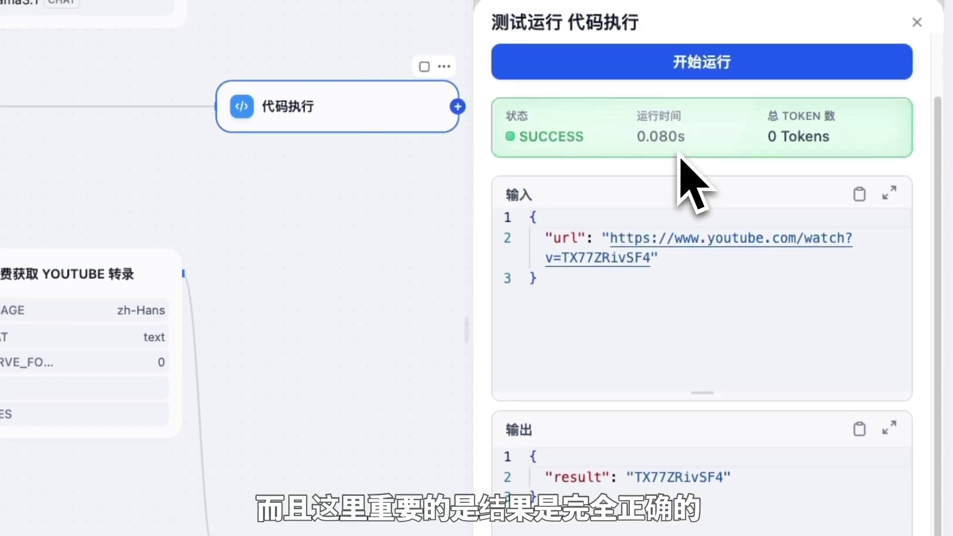
click(637, 477)
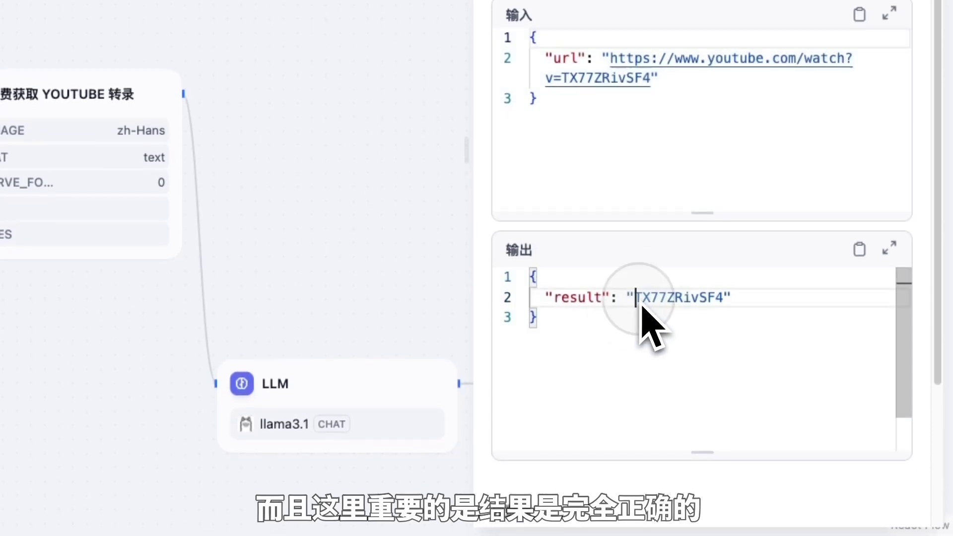
drag(640, 305, 723, 319)
click(768, 307)
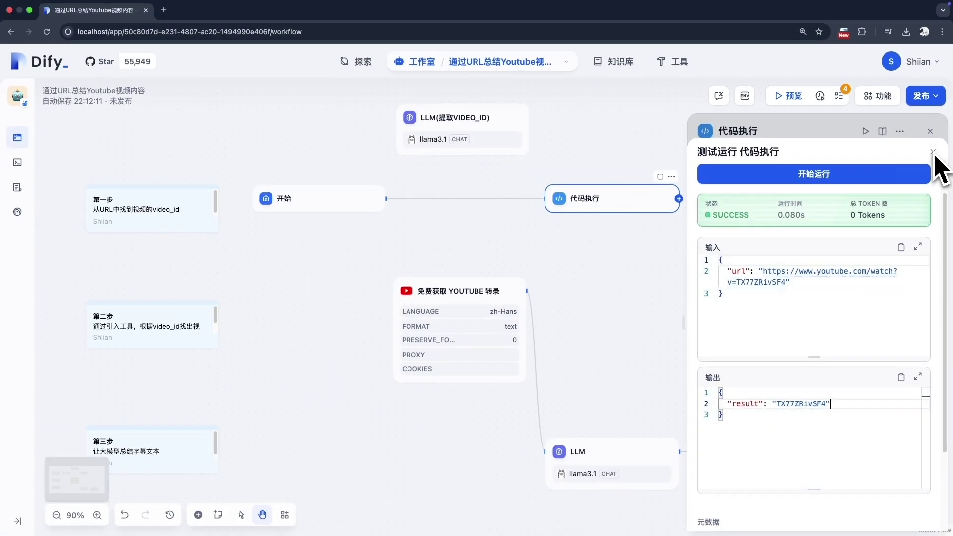
click(933, 152)
click(929, 131)
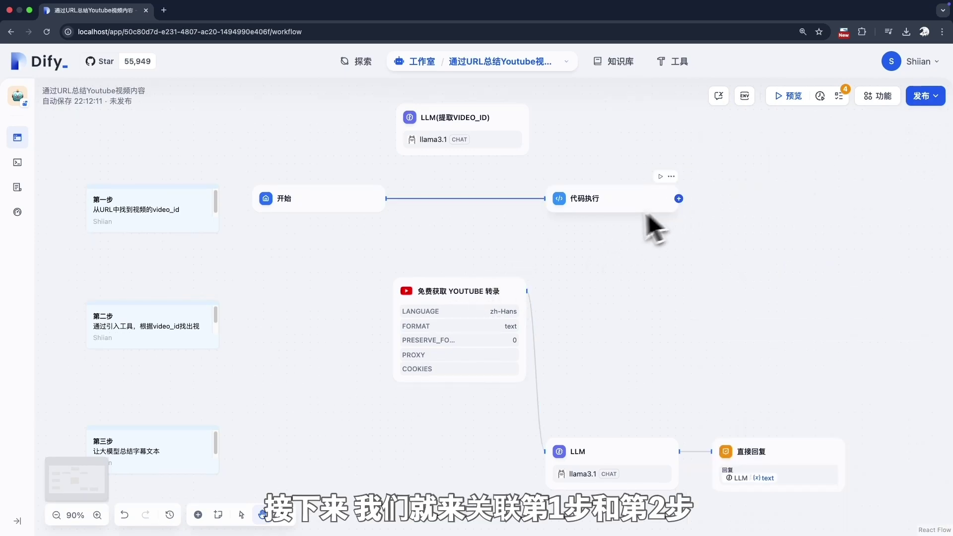
- Connect 代码执行 to the 免费获取 YOUTUBE 转录 node and replace its 视频ID with the 代码执行 variable result
drag(683, 201, 529, 257)
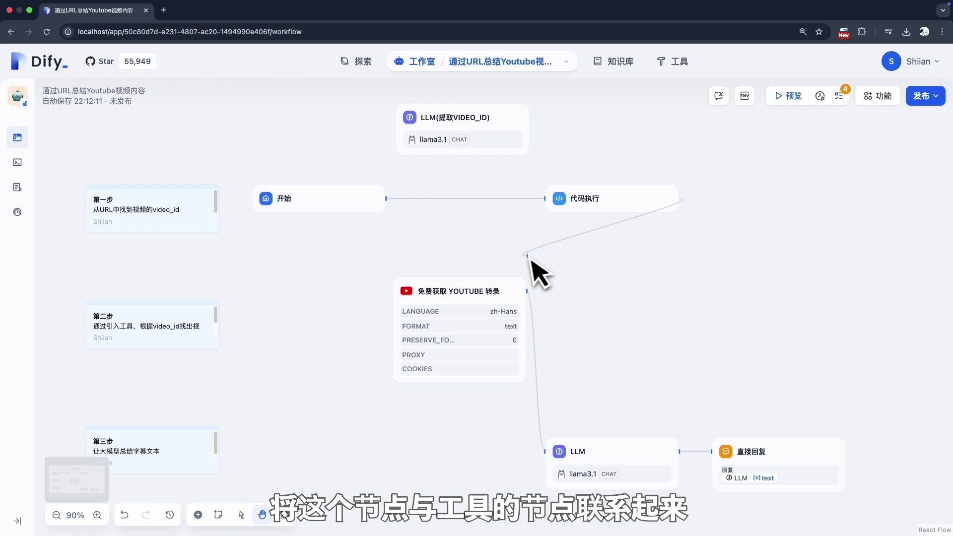
drag(393, 277, 398, 297)
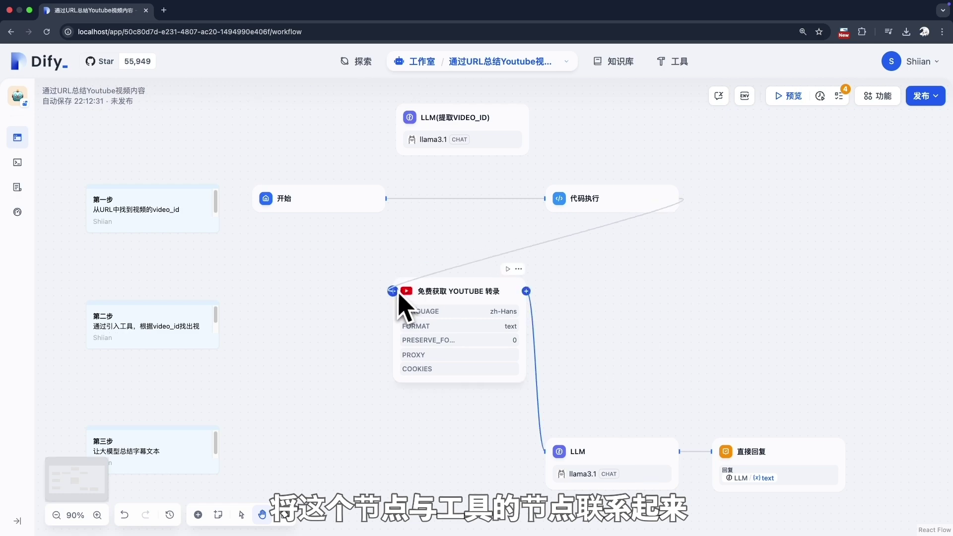
click(455, 300)
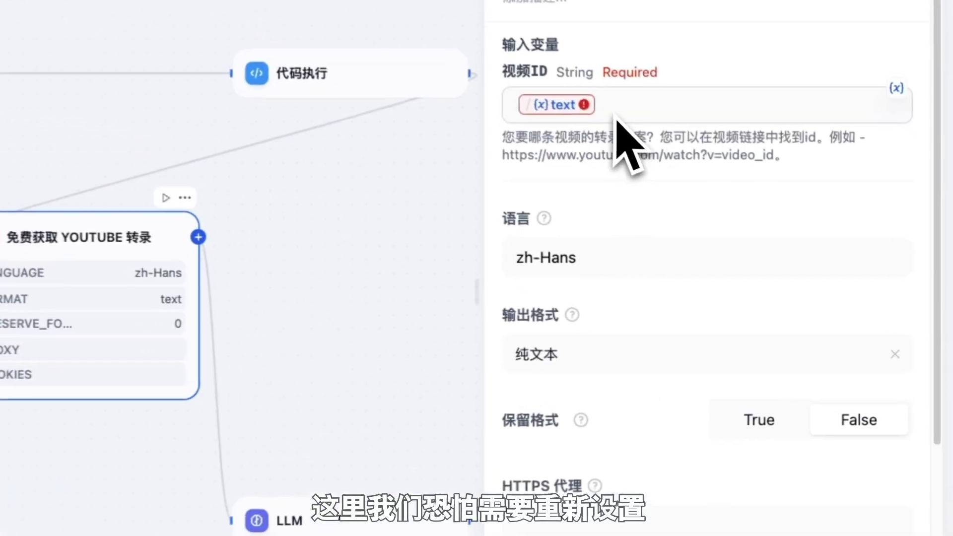
click(767, 222)
key(BackSpace)
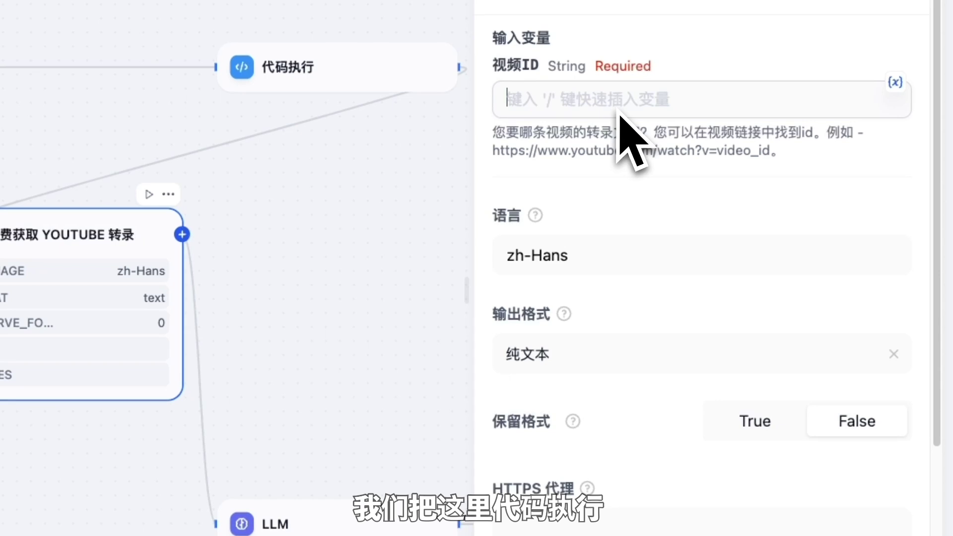
text(/)
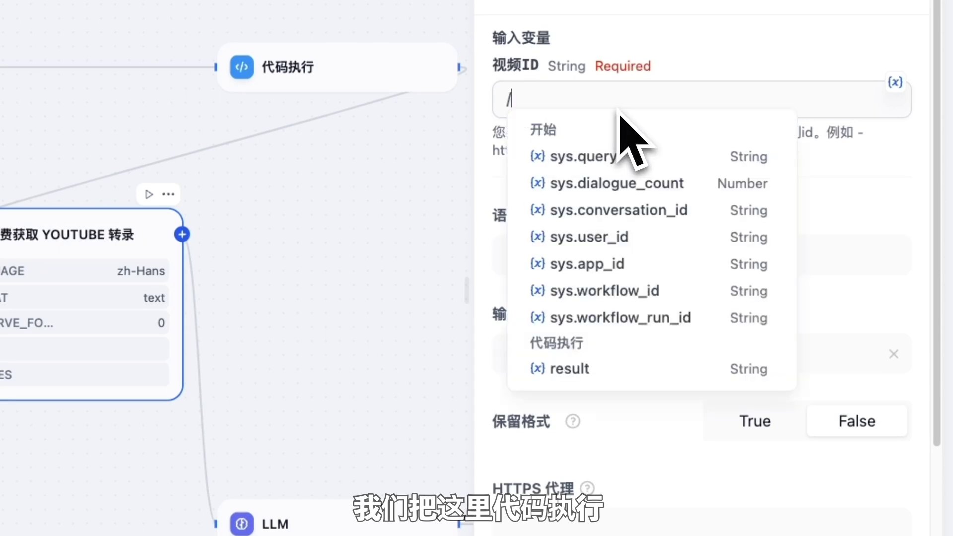
click(573, 370)
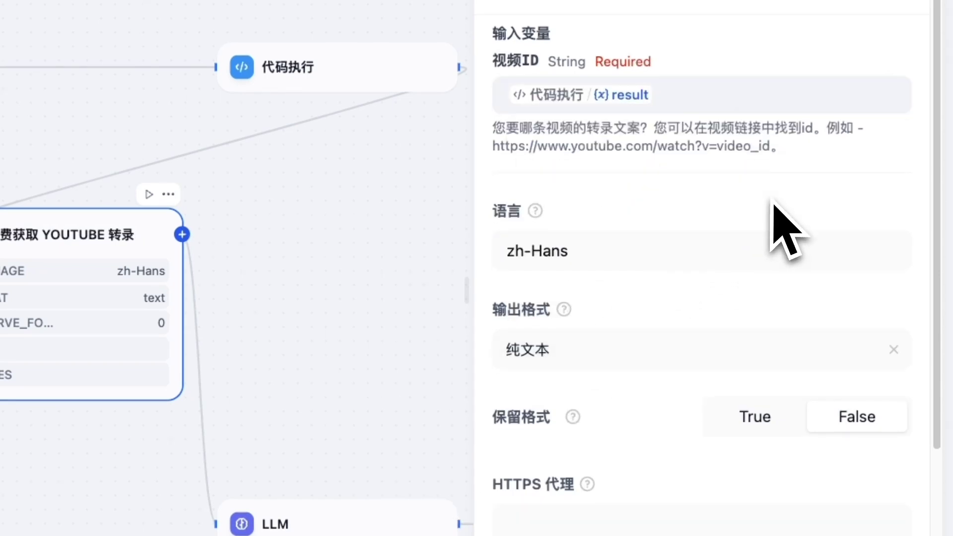
scroll(725, 218, down, 3)
scroll(685, 476, down, 5)
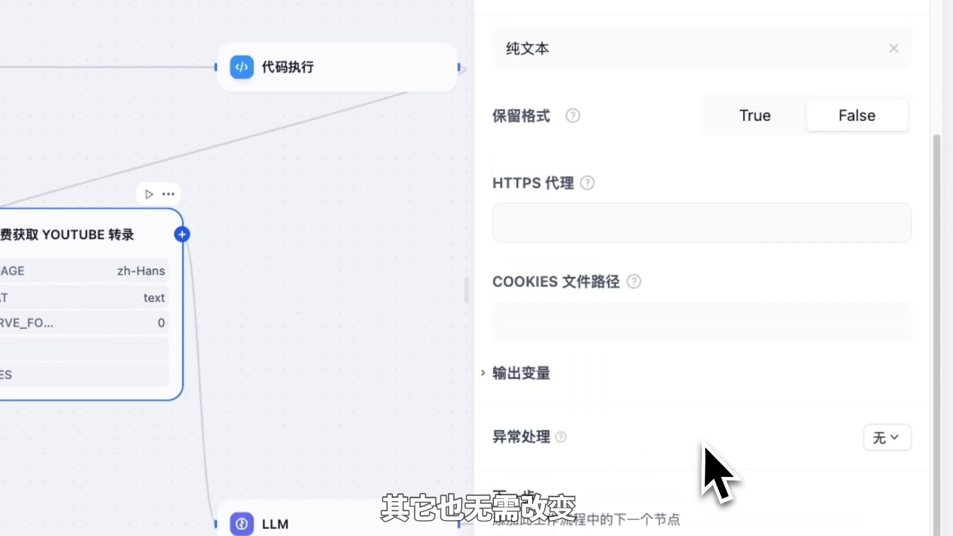
scroll(719, 464, up, 5)
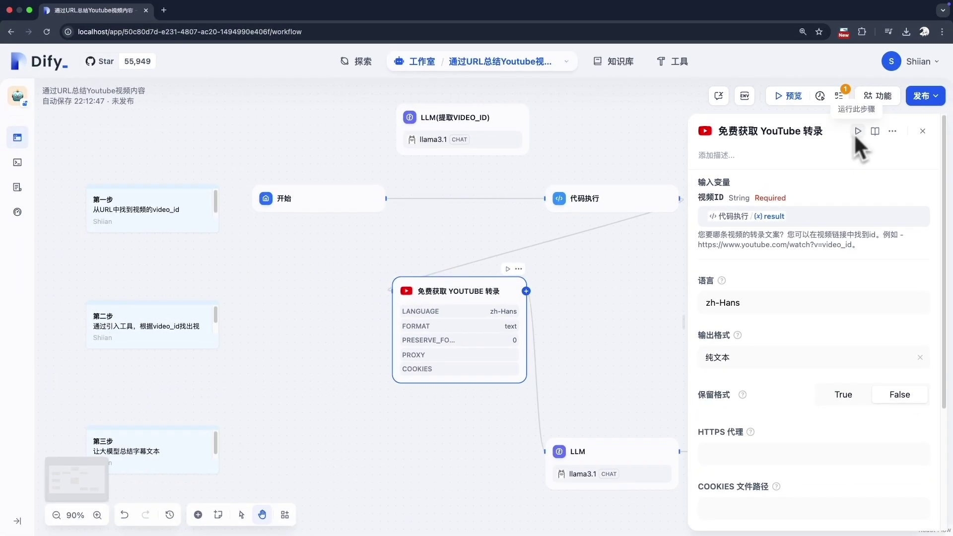
- Test-run the 免费获取 YouTube 转录 node with video ID TX77ZRivSF4, and close the test run and node settings
click(856, 129)
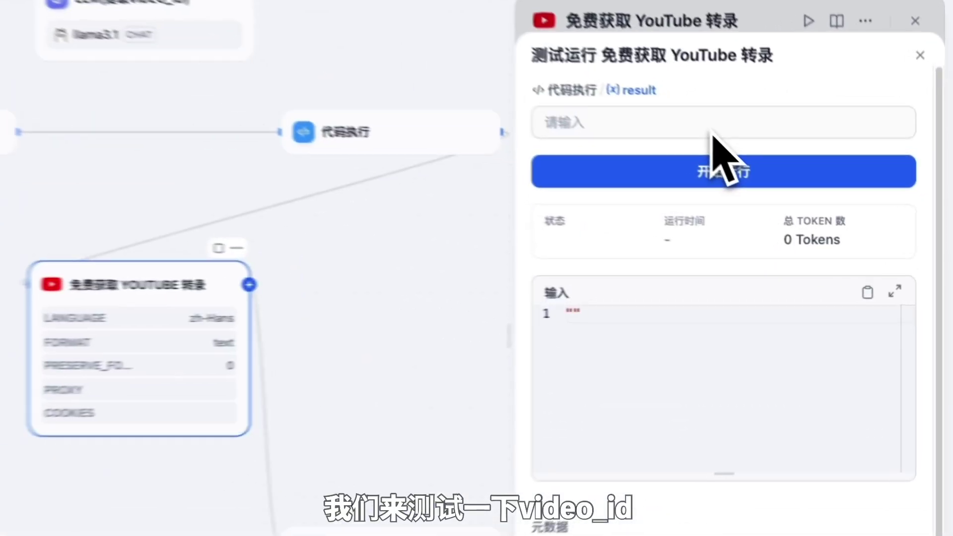
click(806, 194)
text(https://www.youtube.com/watch?v=TX77ZRivSF4)
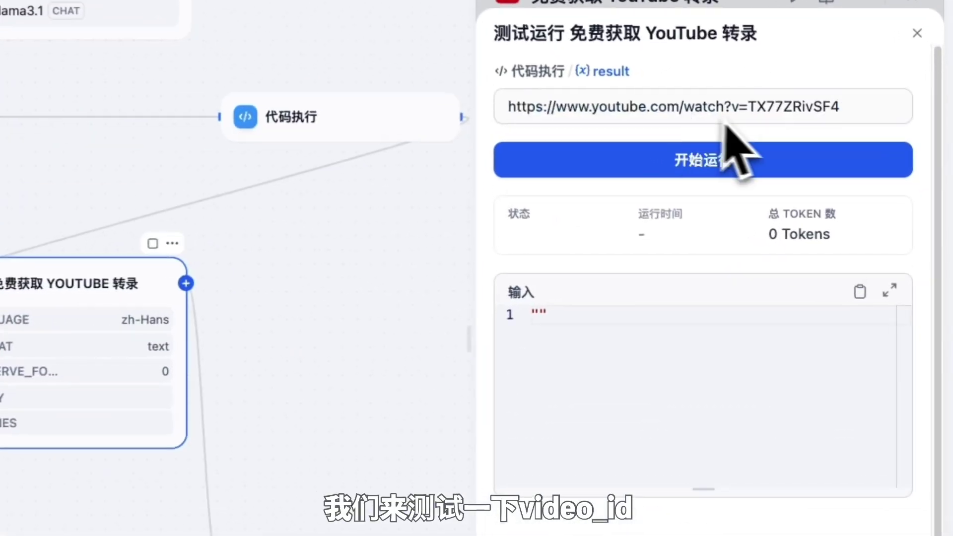
drag(839, 193, 711, 194)
key(BackSpace)
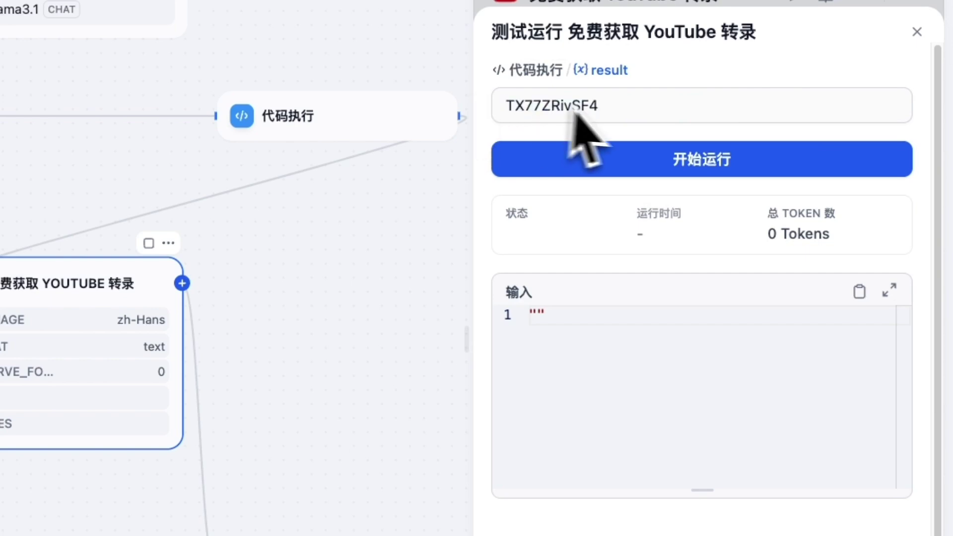
click(666, 166)
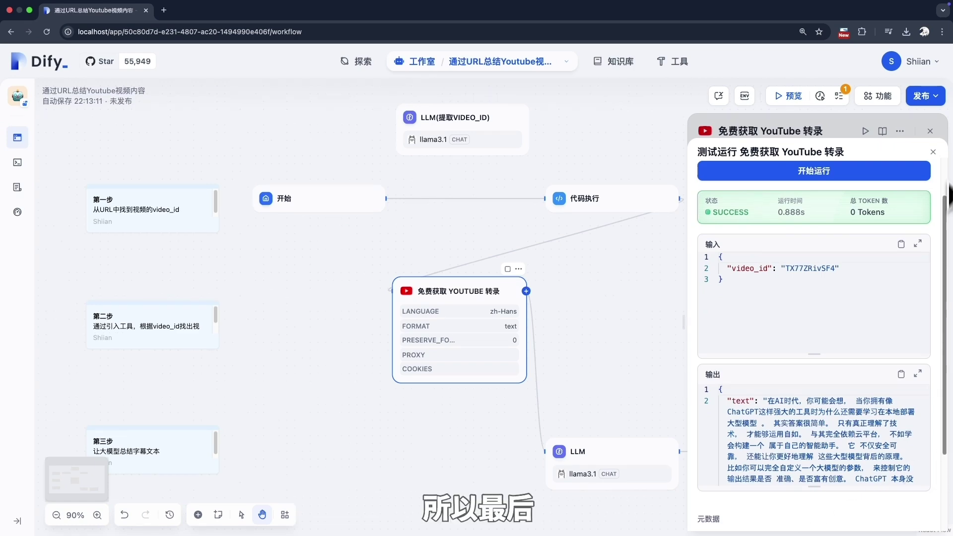
click(933, 152)
click(930, 131)
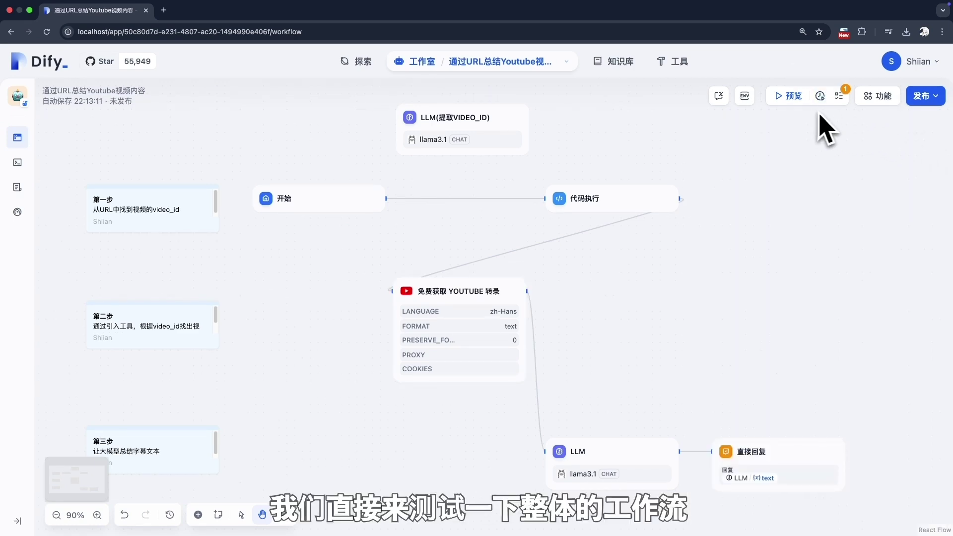
click(838, 97)
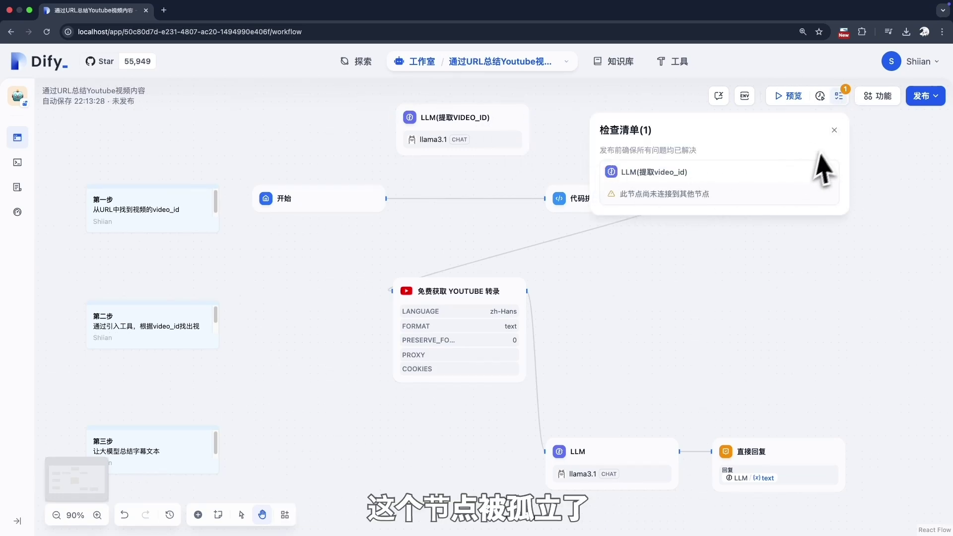
click(836, 133)
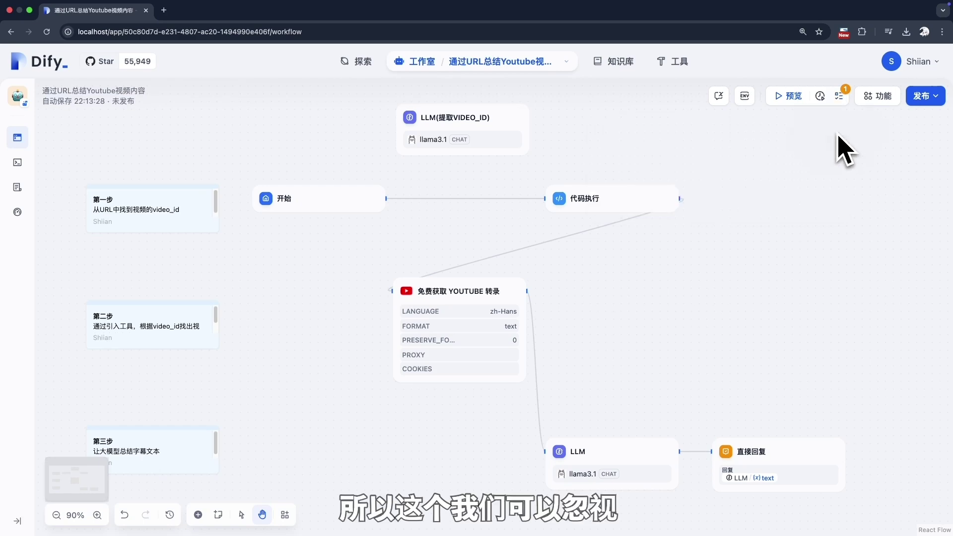
click(790, 99)
click(767, 484)
text(https://www.youtube.com/watch?v=TX77ZRivSF4)
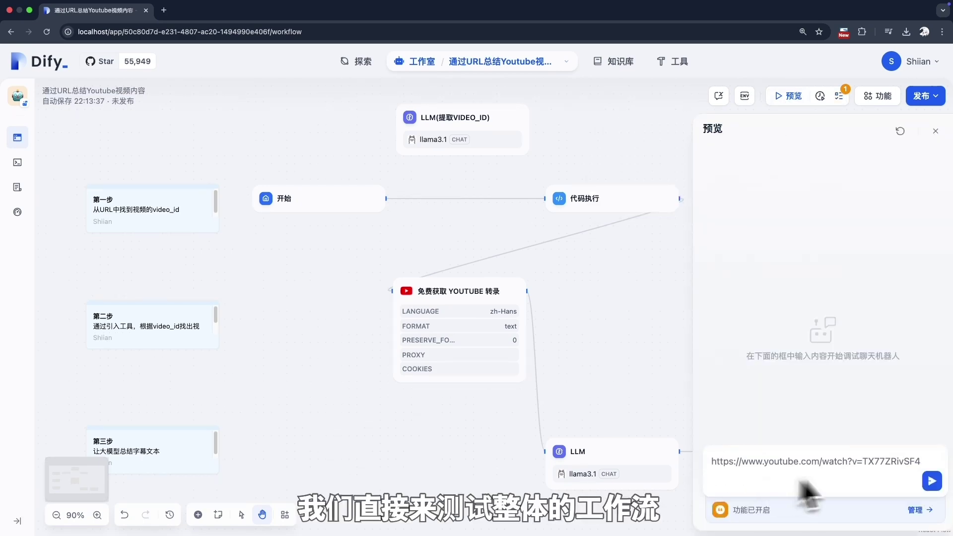
click(932, 481)
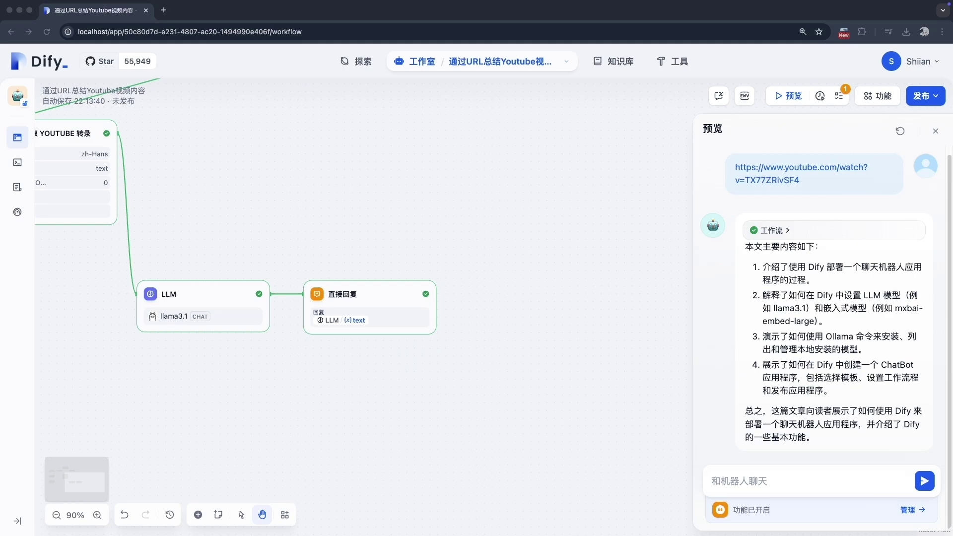
click(936, 131)
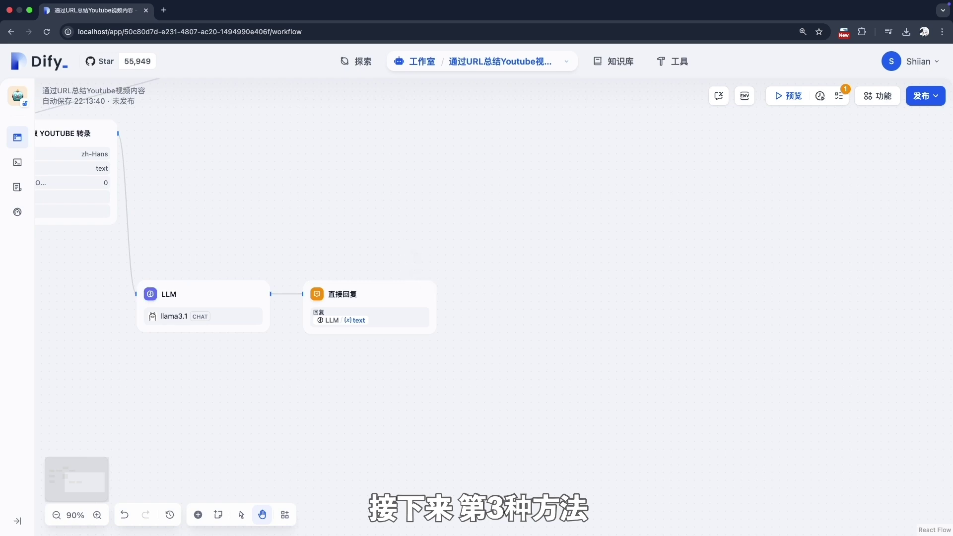
- Remove the 代码执行 node's connections to 开始 and 免费获取 YOUTUBE 转录, and move it up beside the LLM(提取VIDEO_ID) node
drag(416, 256, 732, 404)
mouse_move(588, 323)
mouse_down()
mouse_move(570, 334)
mouse_move(602, 335)
mouse_up()
drag(525, 285, 595, 261)
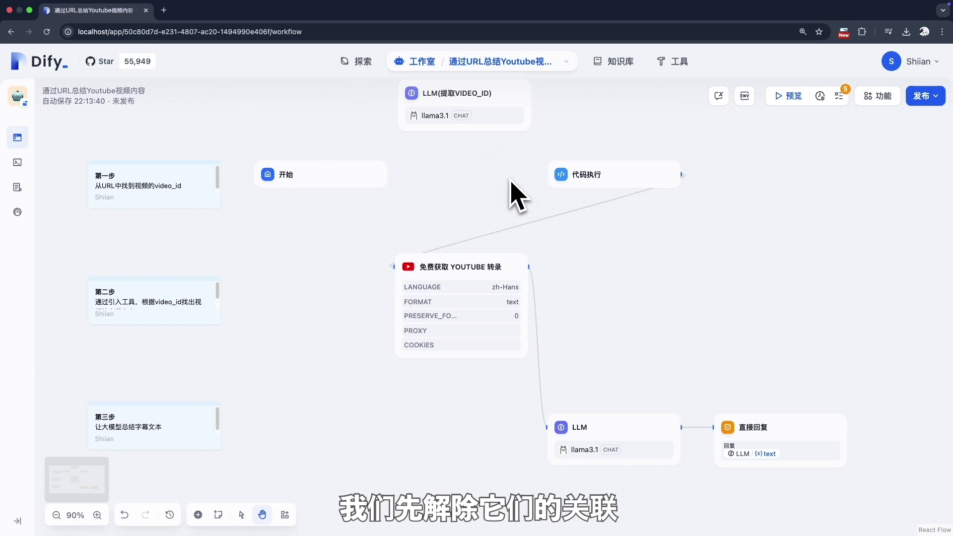
click(559, 214)
key(BackSpace)
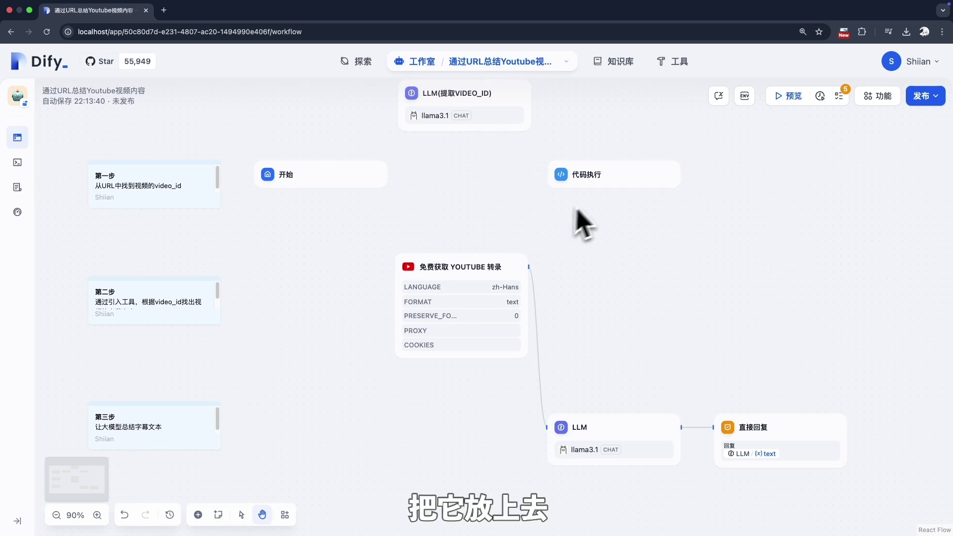
drag(614, 194, 614, 106)
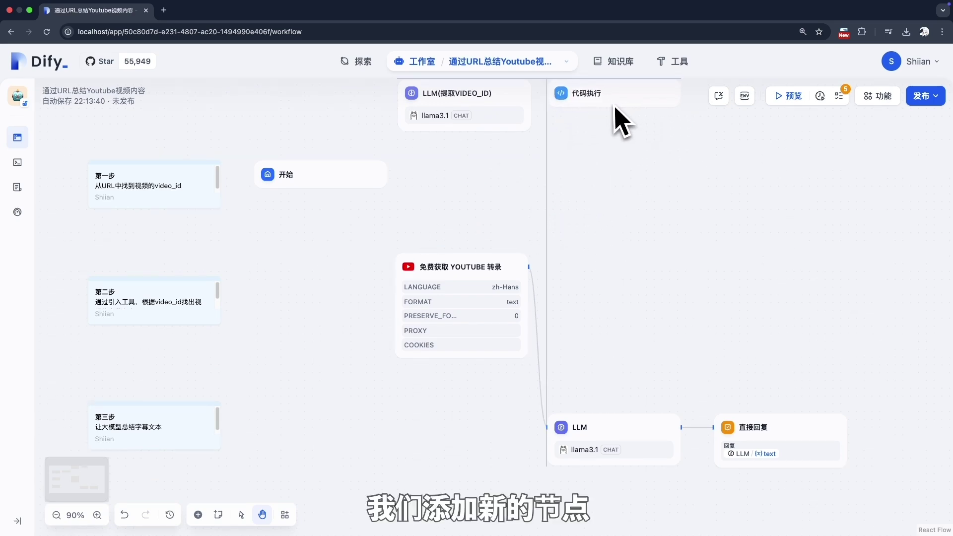
- Add a 参数提取器 node to the canvas above 直接回复 and open its settings
click(198, 515)
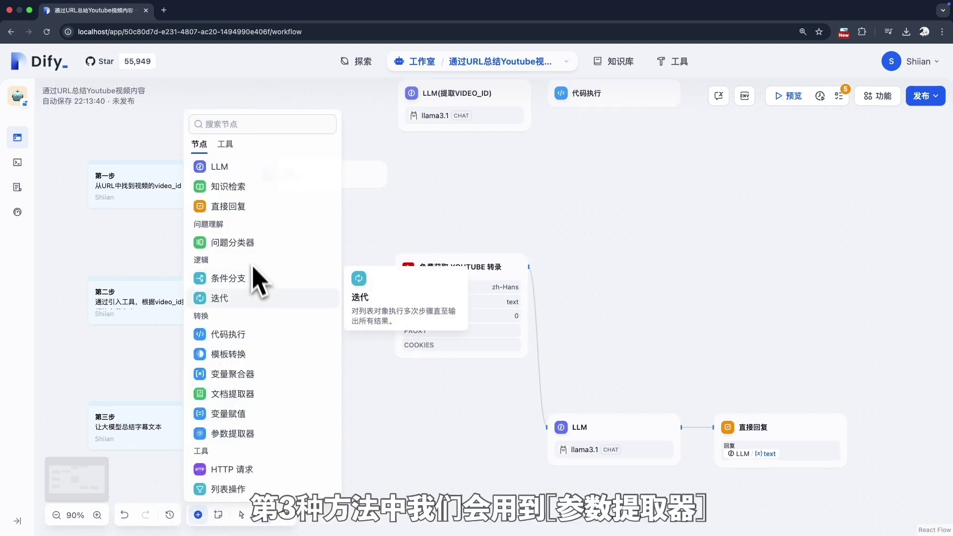
click(238, 436)
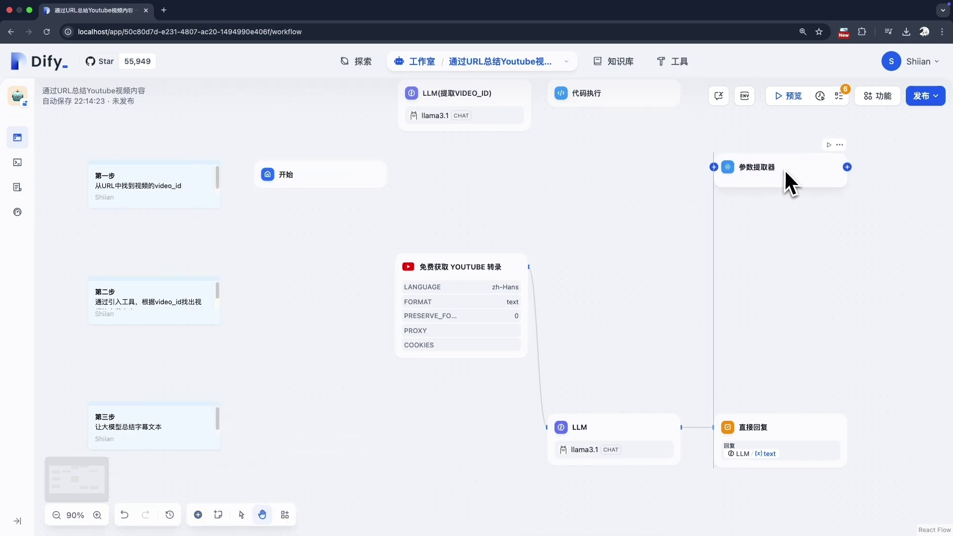
click(784, 171)
click(785, 172)
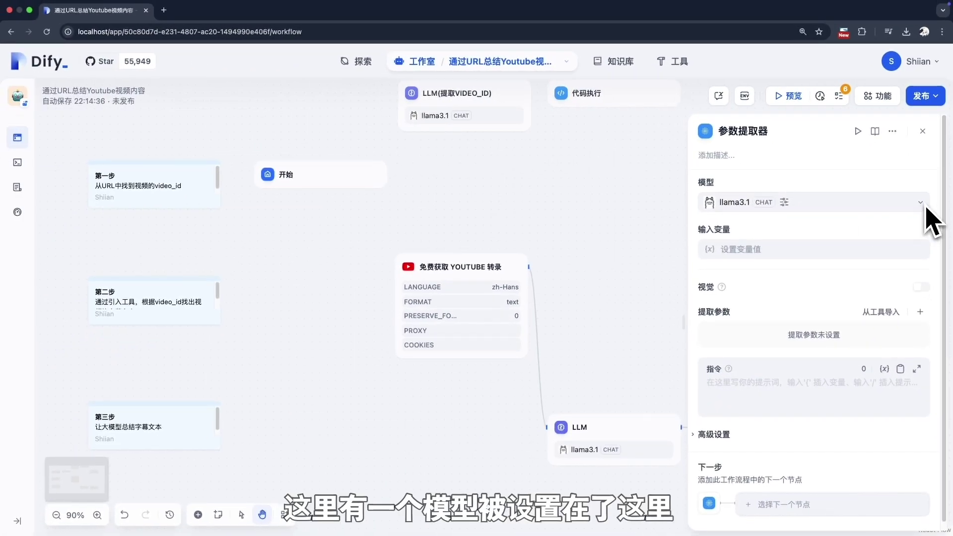
- Set the 参数提取器 model's 温度 to 0 and Top P to 0.7, and close the node settings
click(926, 207)
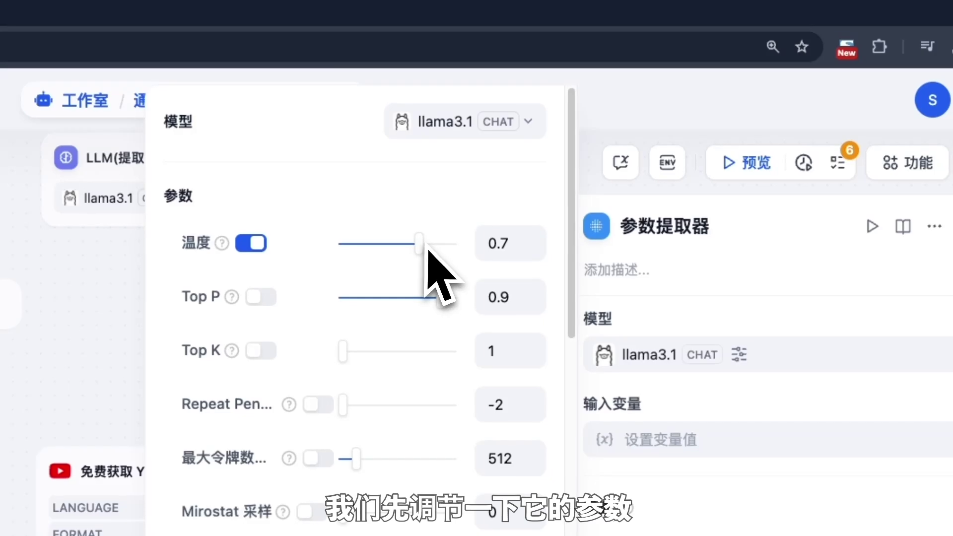
drag(421, 248, 343, 244)
drag(437, 298, 419, 301)
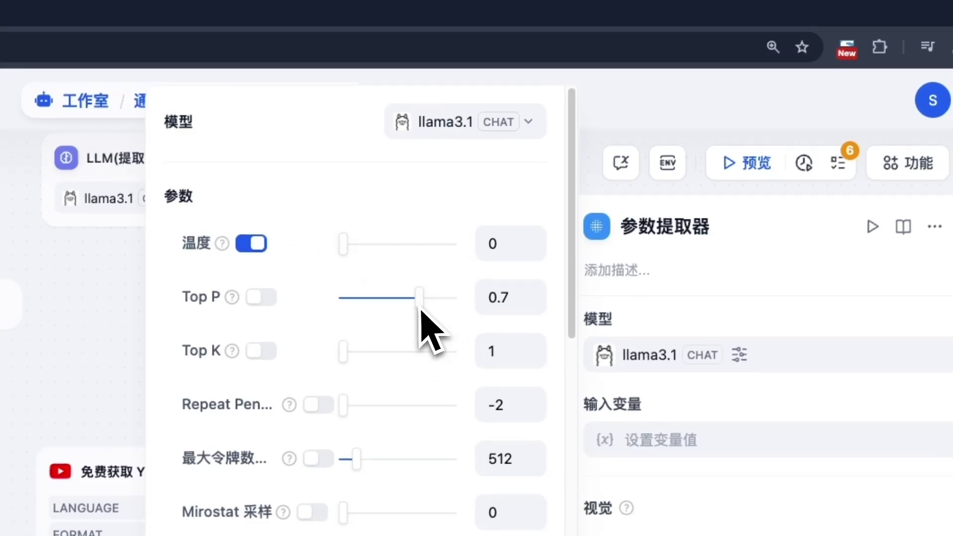
click(826, 309)
click(902, 168)
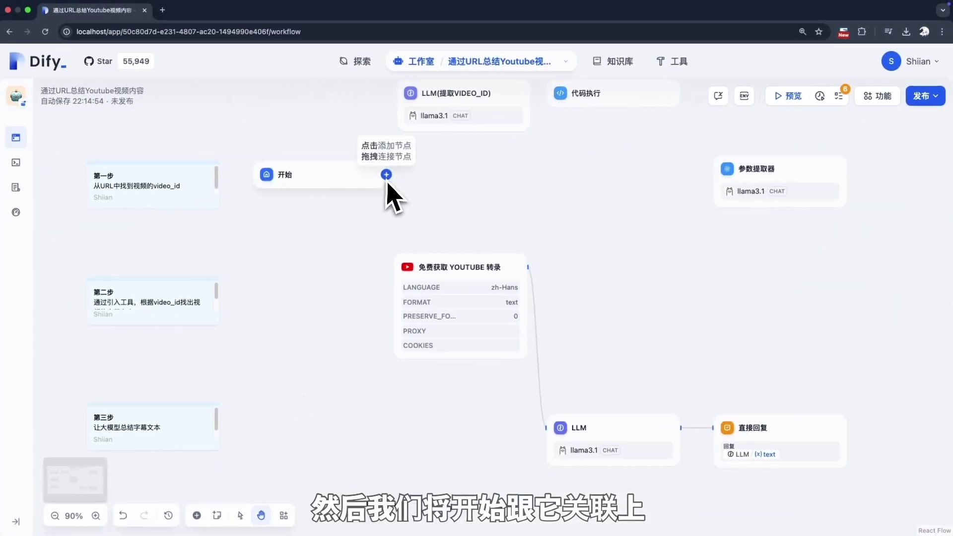
- Connect the 开始 node to 参数提取器 and set the extractor's 输入变量 to sys.query
drag(386, 175, 459, 175)
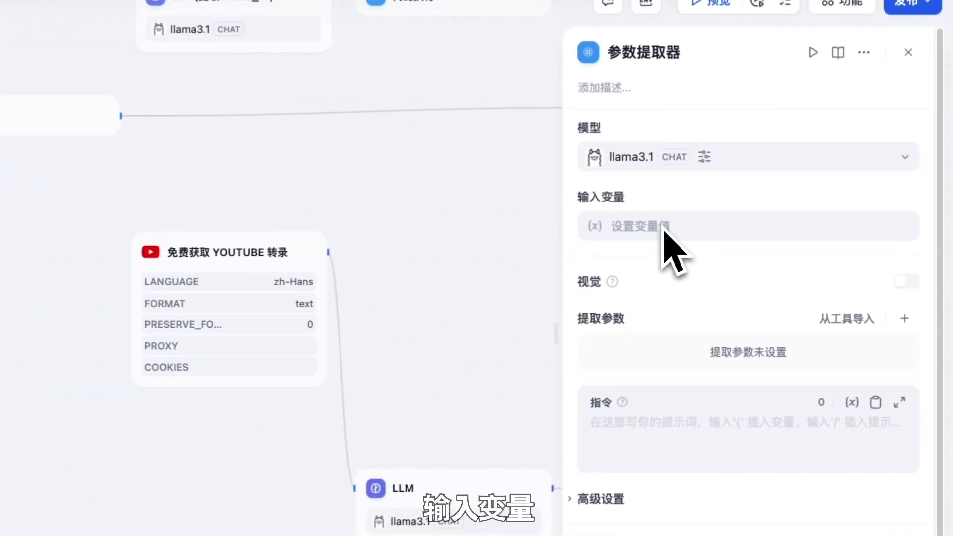
click(664, 227)
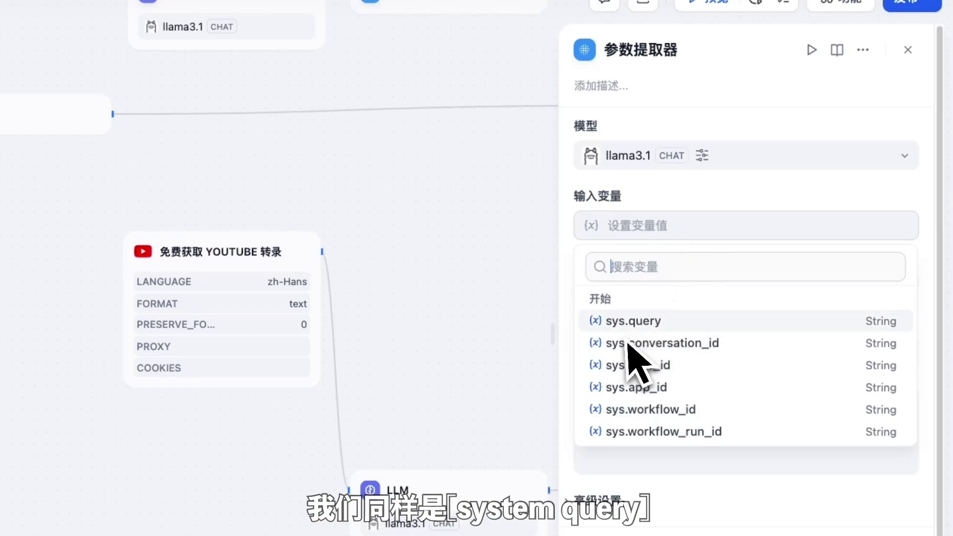
click(674, 327)
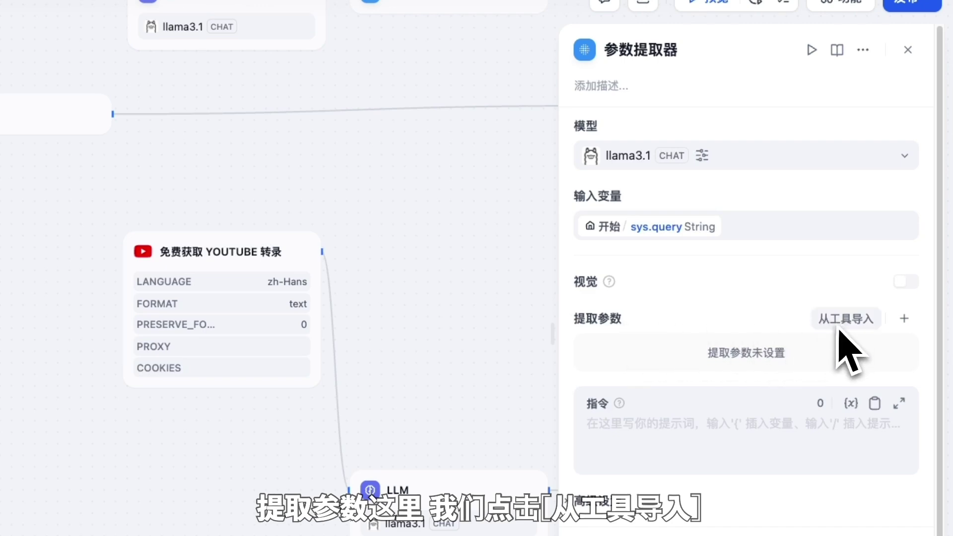
- Import the extraction parameters from the 免费获取 YouTube 转录 tool, searching the tools for youtu
click(861, 323)
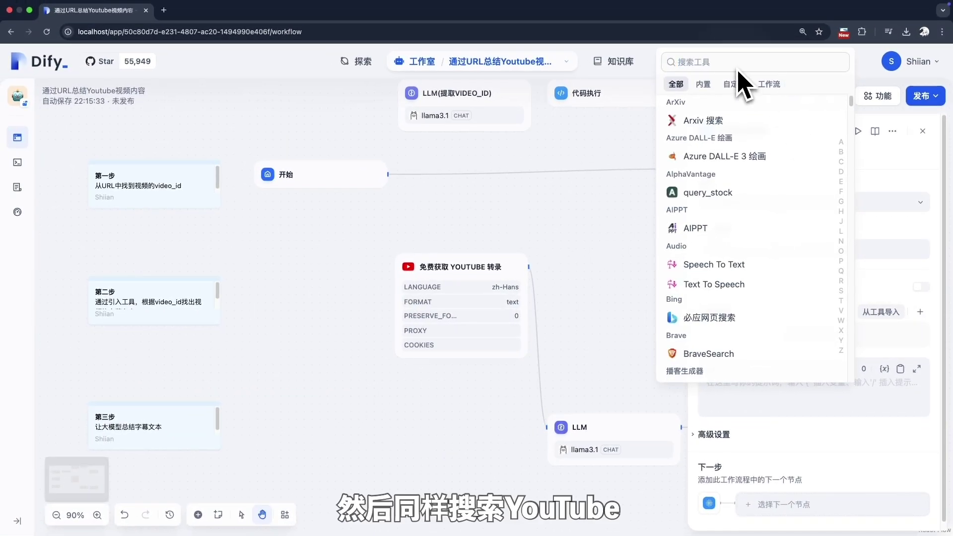
text(youtu)
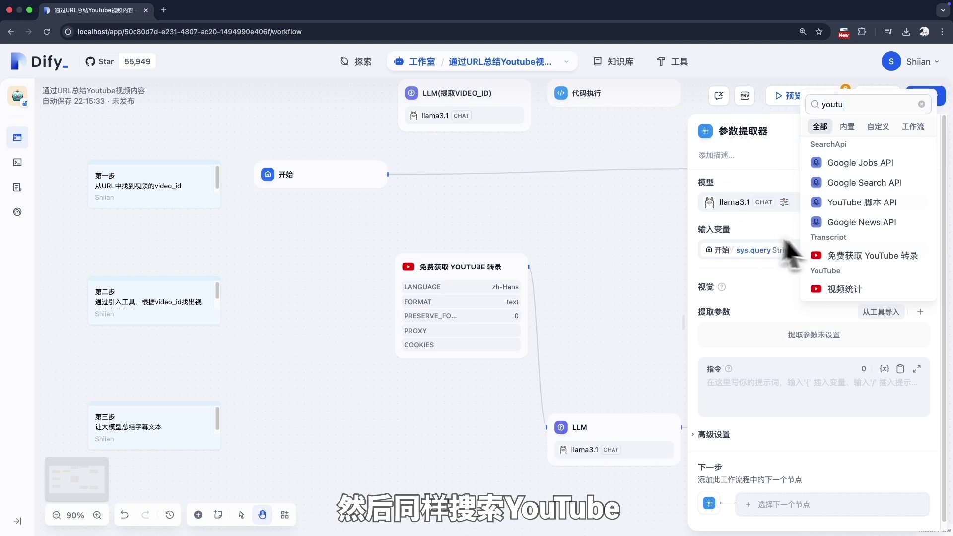
click(905, 263)
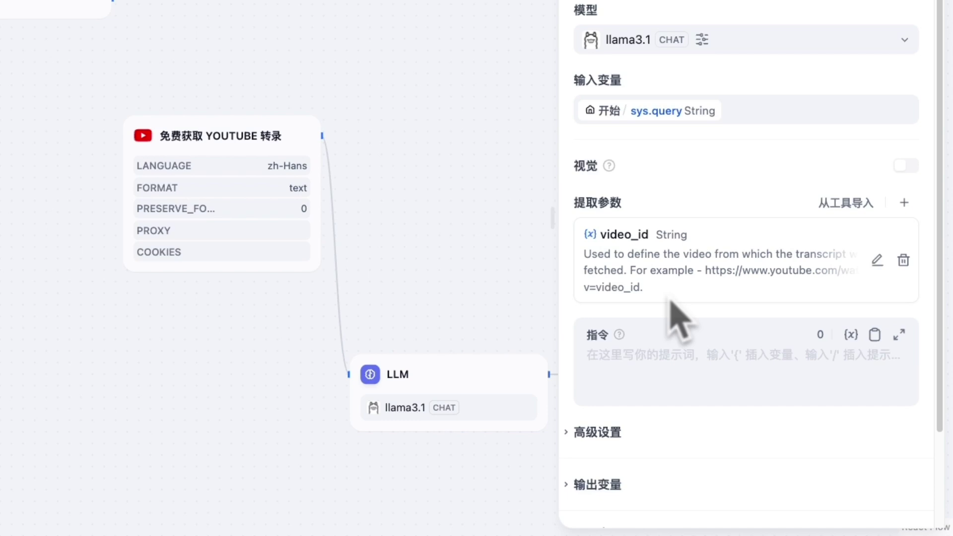
- Set the extractor's 指令 to 从URL中提取"v="后面的字符串，只用输出video_id and review its 输出变量
click(691, 374)
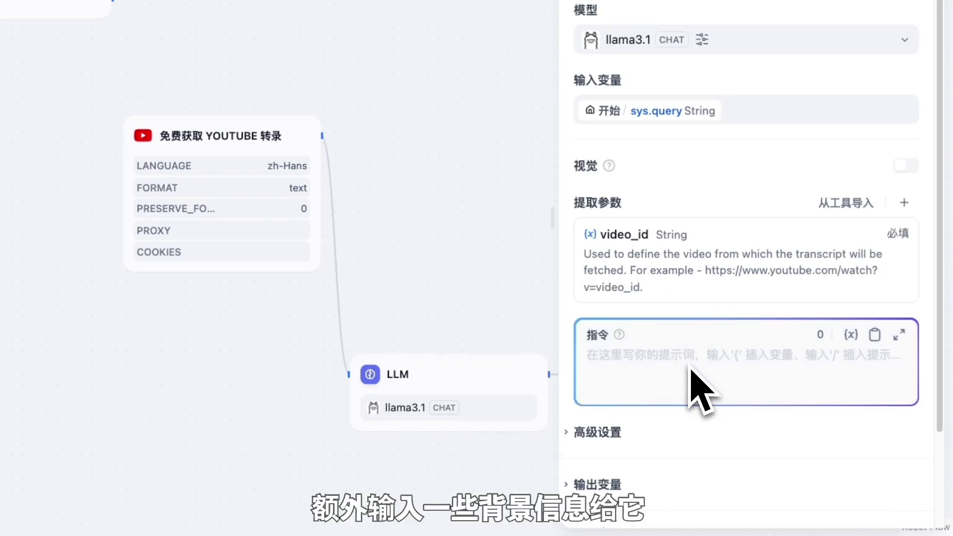
mouse_move(619, 335)
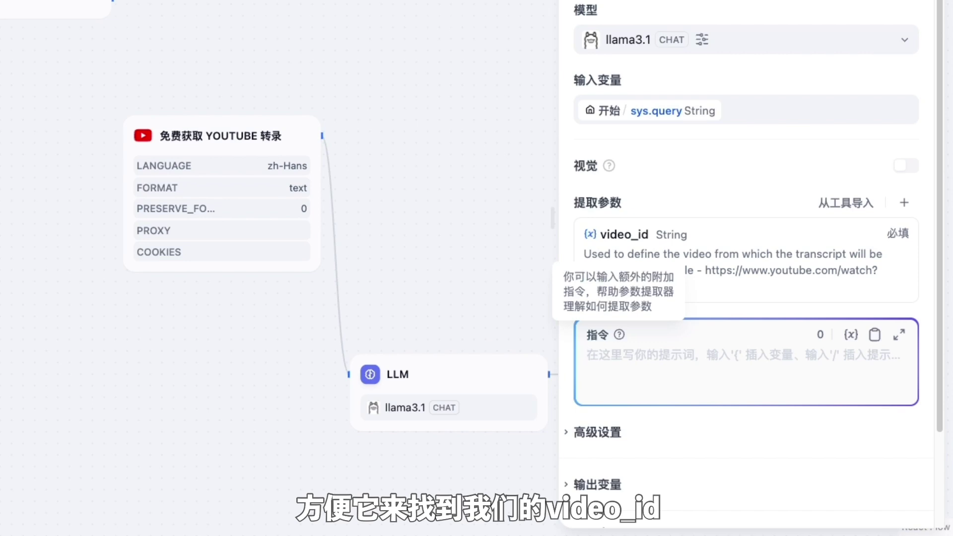
text(从URL中提取URL中"v="后面的字符串，只用输出video_id)
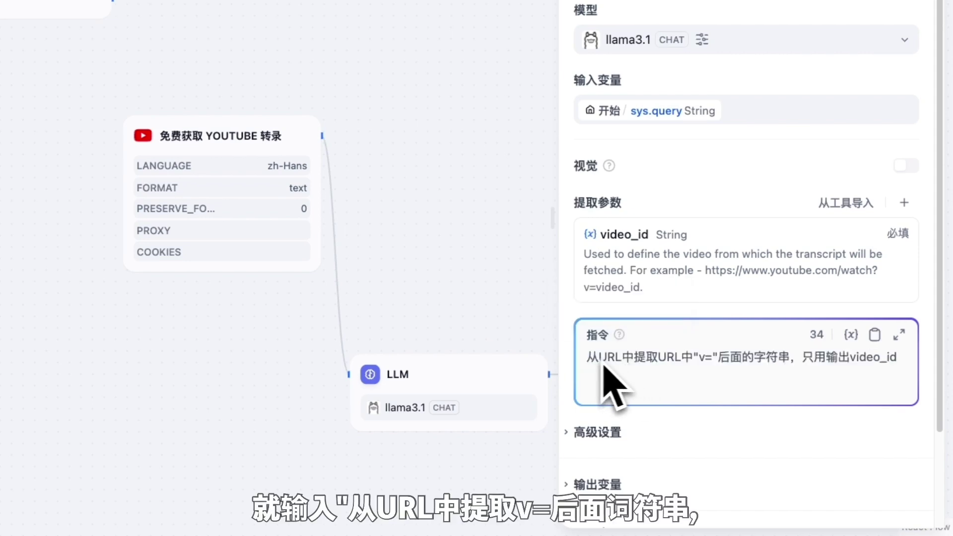
drag(694, 367, 673, 365)
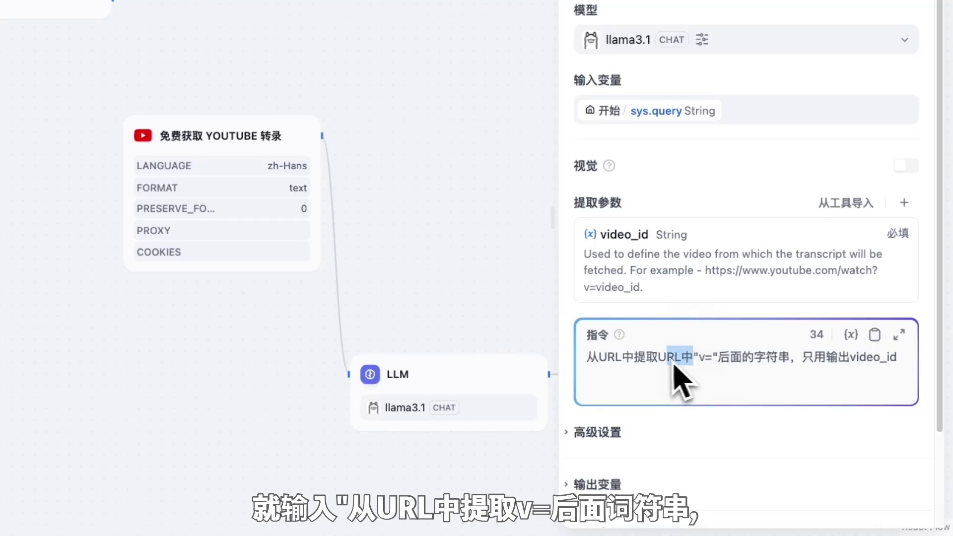
key(BackSpace)
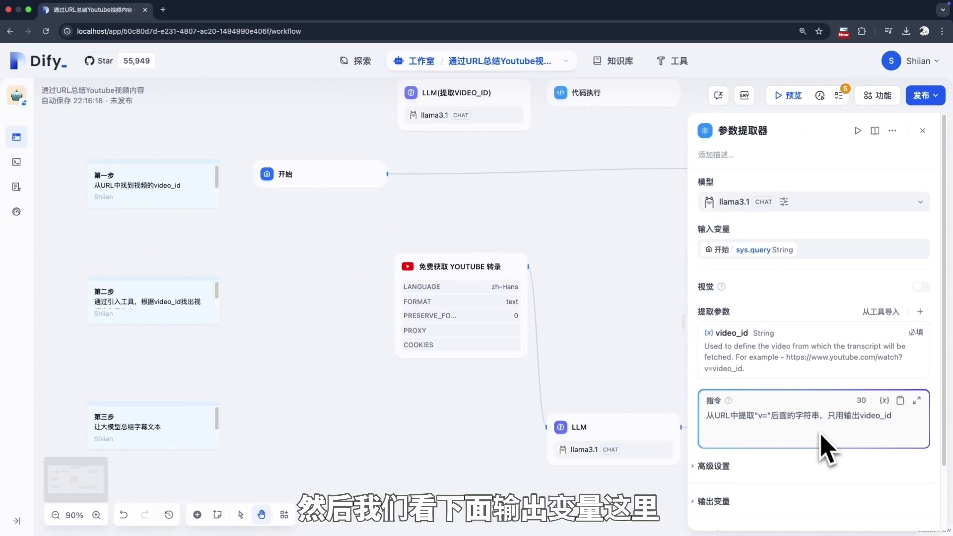
click(697, 431)
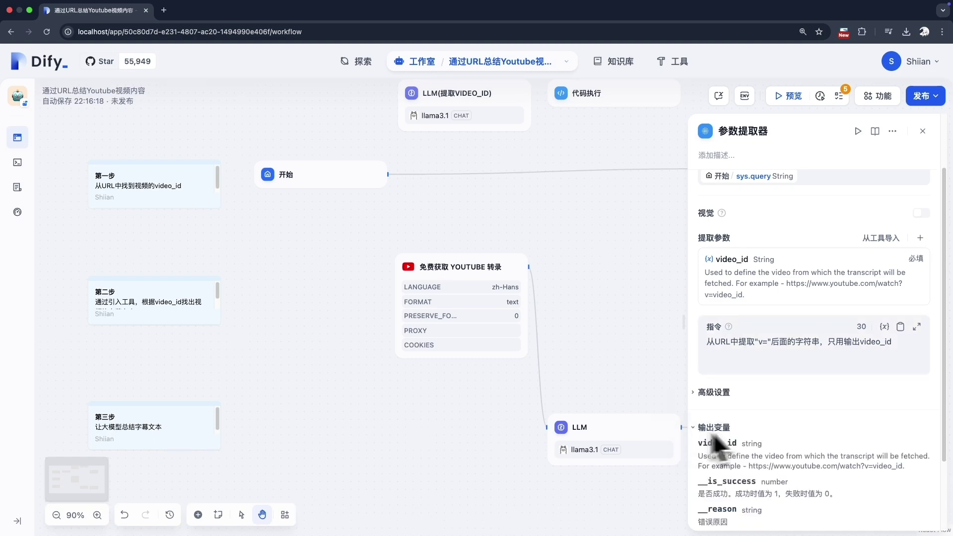
scroll(764, 431, down, 2)
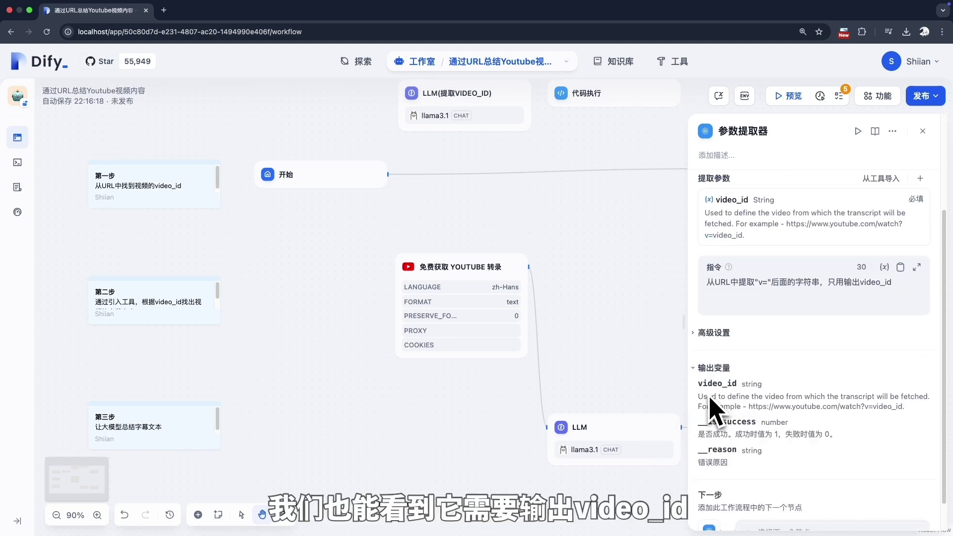
scroll(708, 395, up, 5)
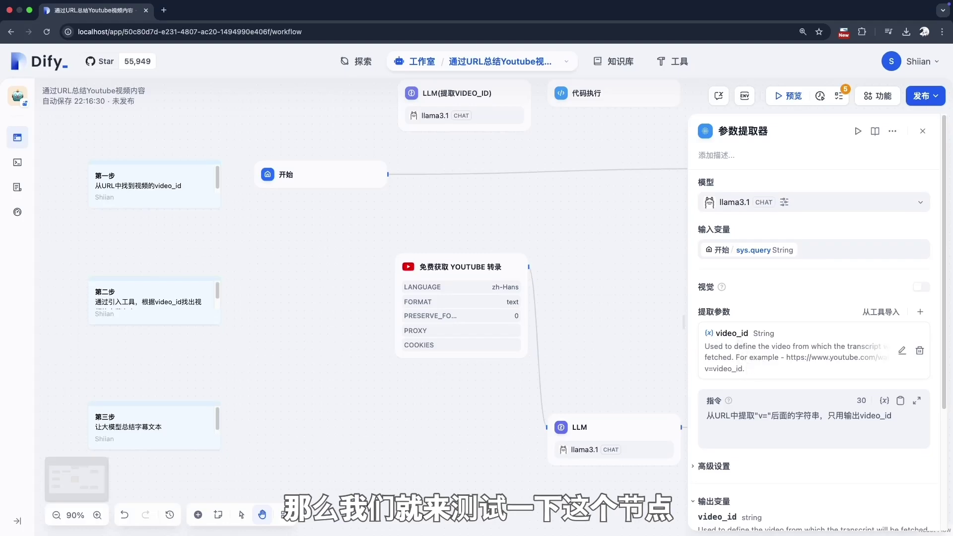
click(858, 132)
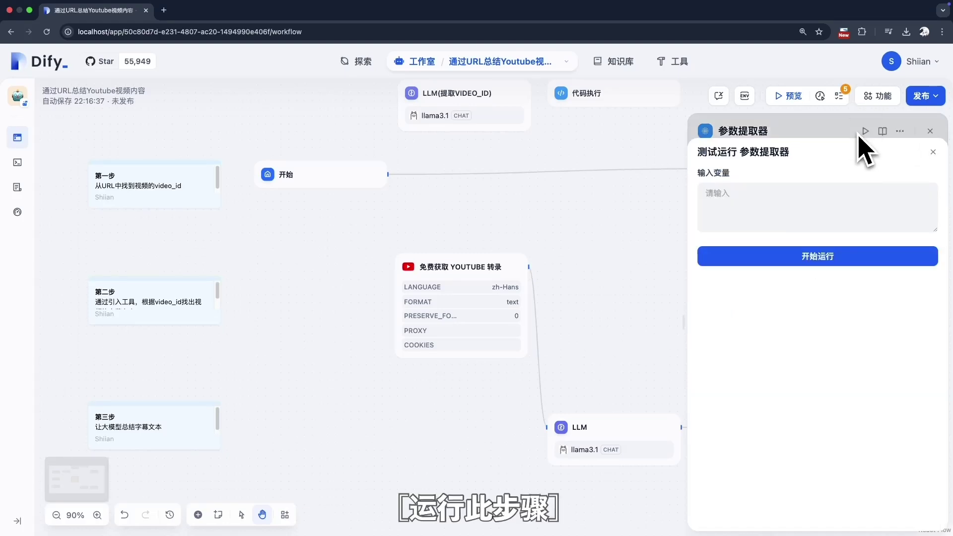
click(766, 206)
text(https://www.youtube.com/watch?v=TX77ZRivSF4)
click(884, 257)
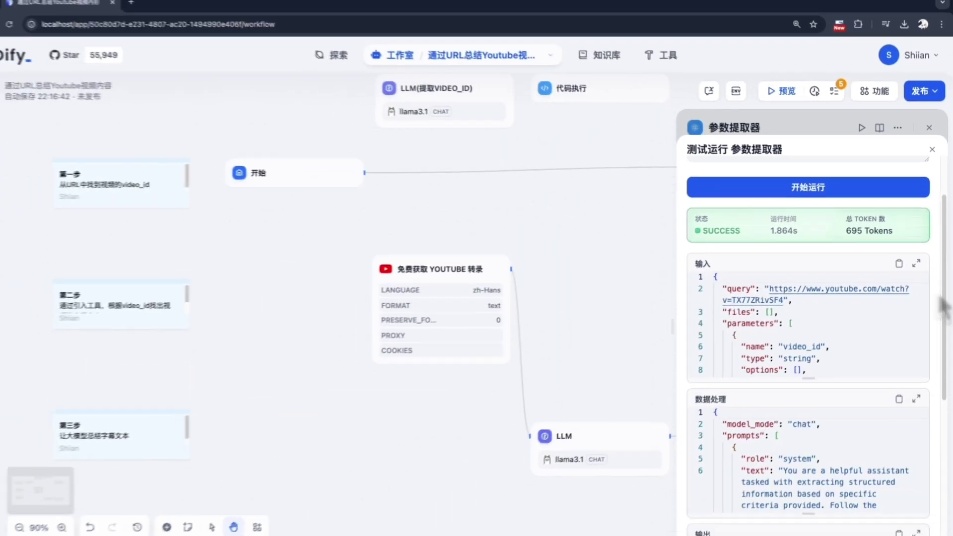
scroll(933, 377, down, 3)
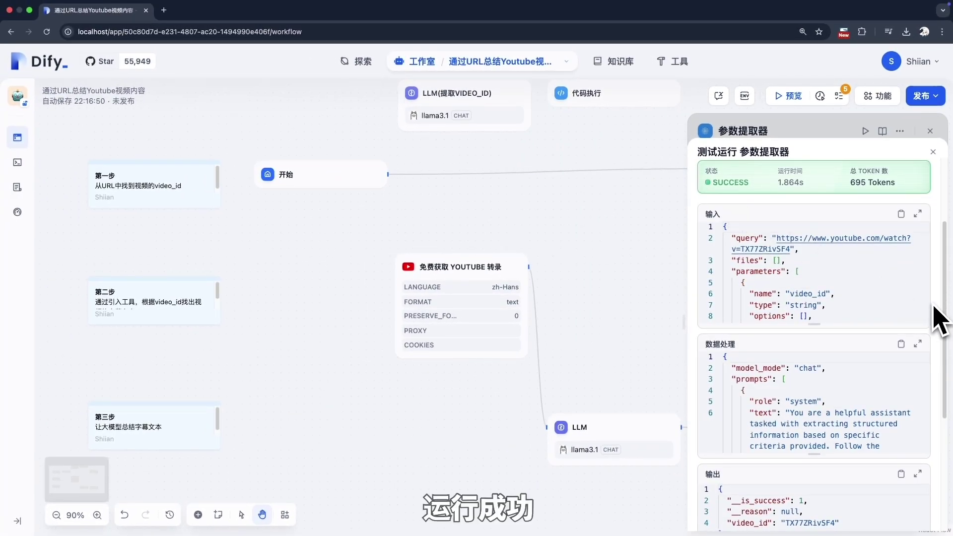
scroll(938, 320, down, 3)
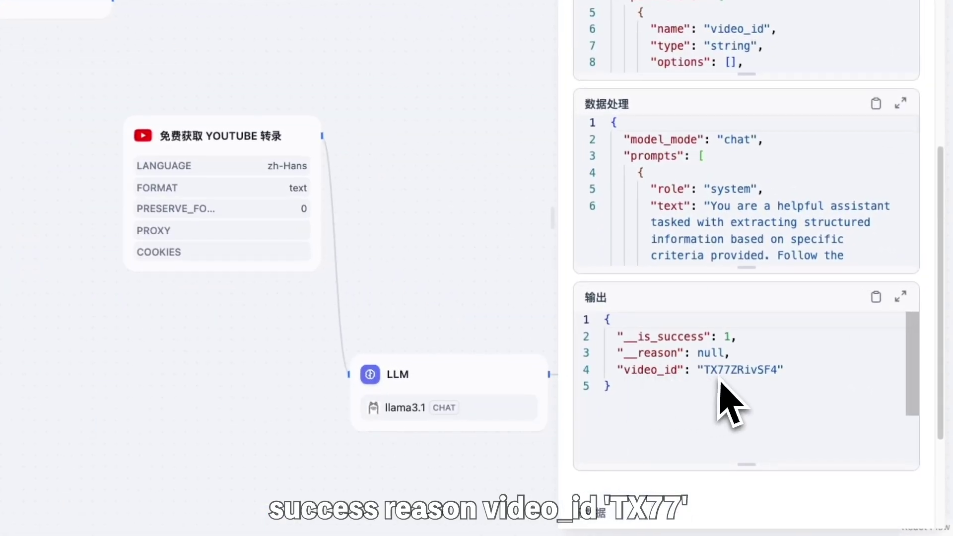
scroll(933, 387, down, 3)
scroll(933, 387, up, 6)
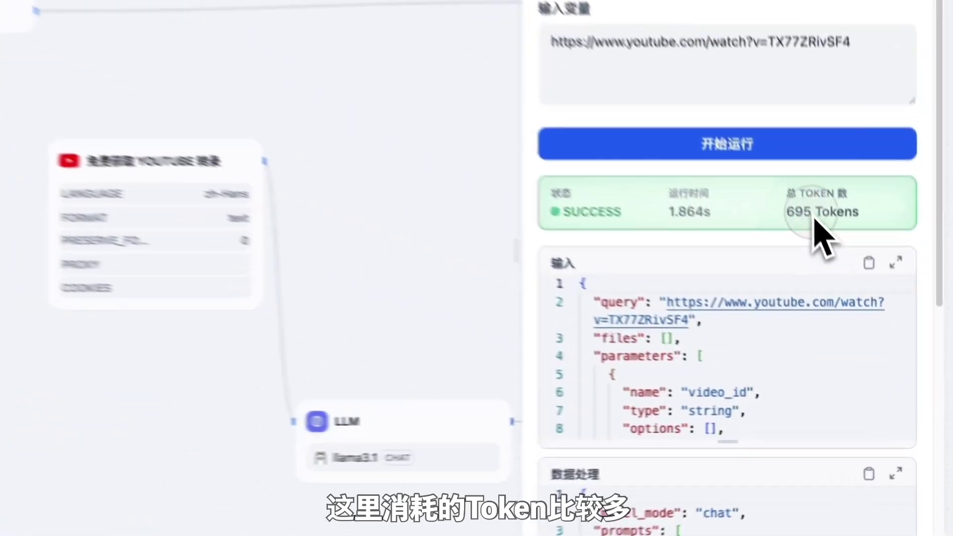
- Examine the token usage and the system prompt under 数据处理, and close the test run and node settings
drag(842, 265, 858, 278)
drag(797, 191, 788, 199)
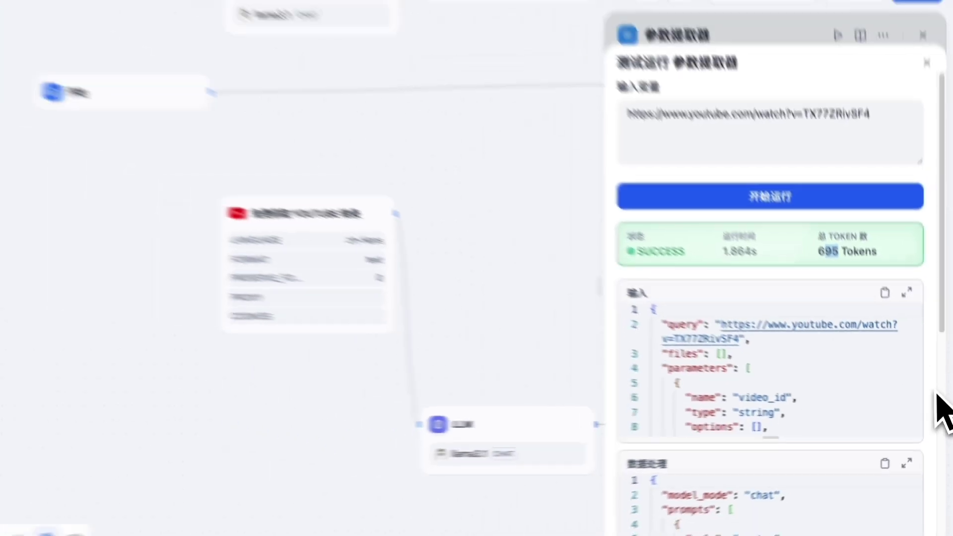
scroll(937, 393, down, 5)
scroll(824, 206, down, 8)
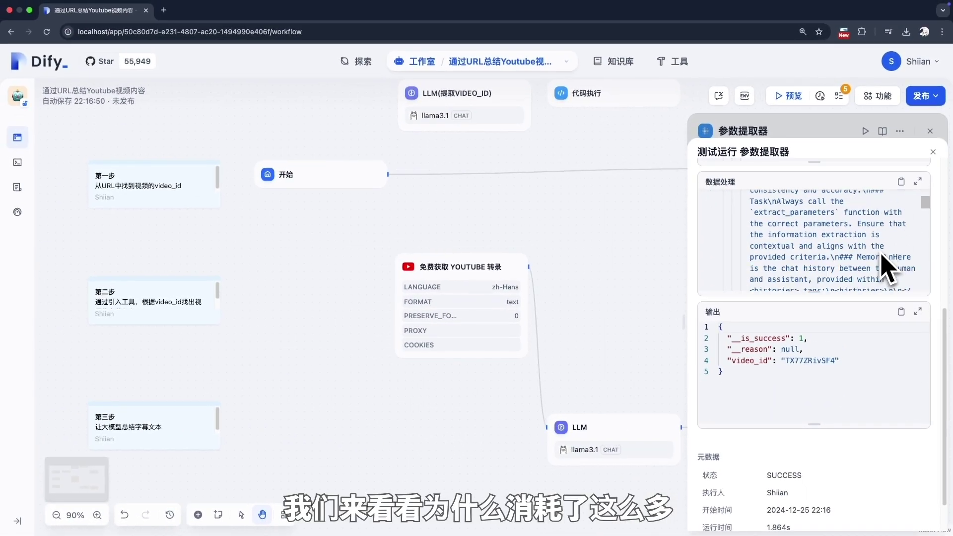
scroll(816, 240, down, 10)
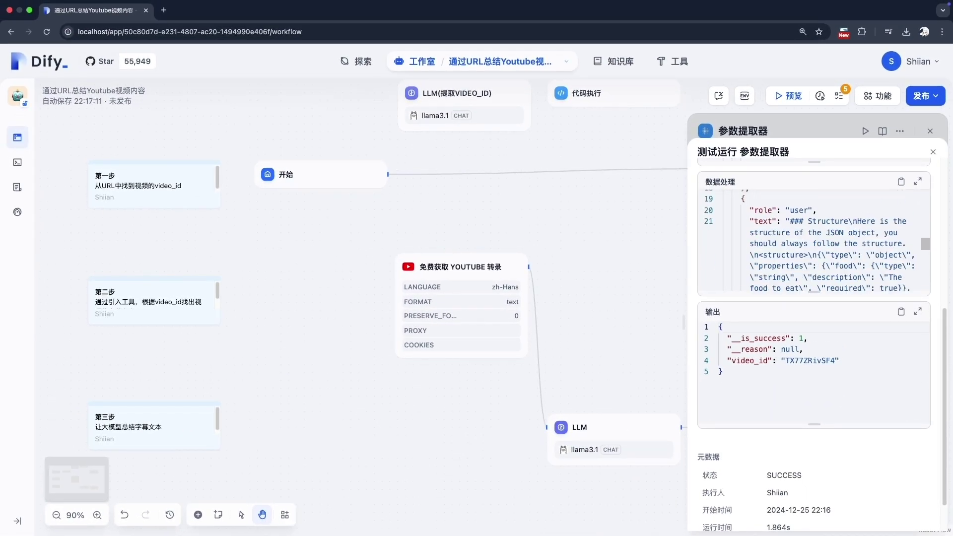
scroll(814, 241, down, 5)
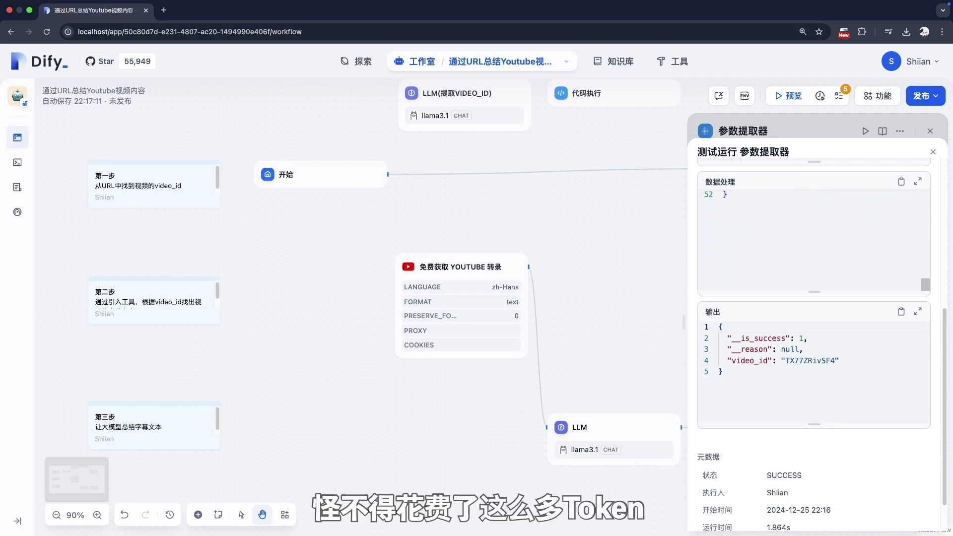
scroll(814, 241, up, 15)
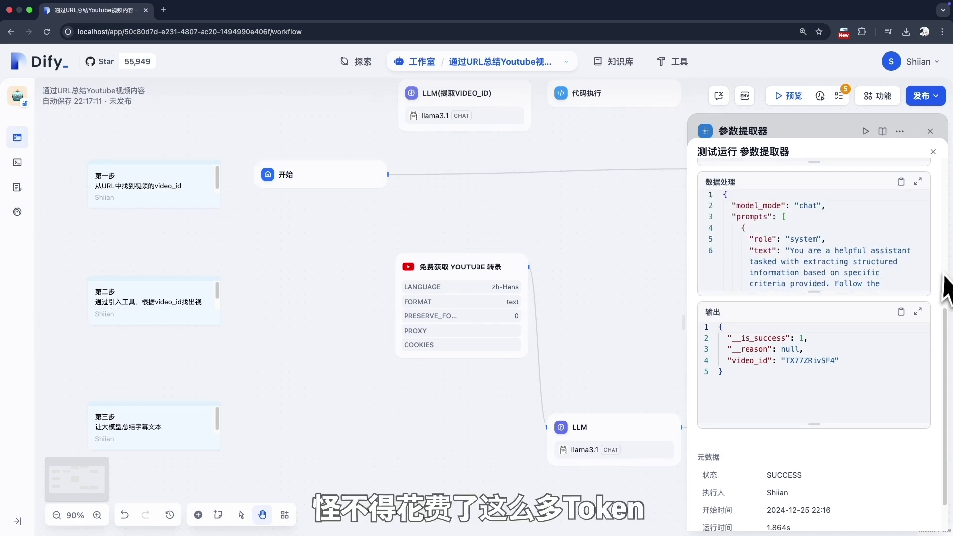
scroll(946, 290, up, 4)
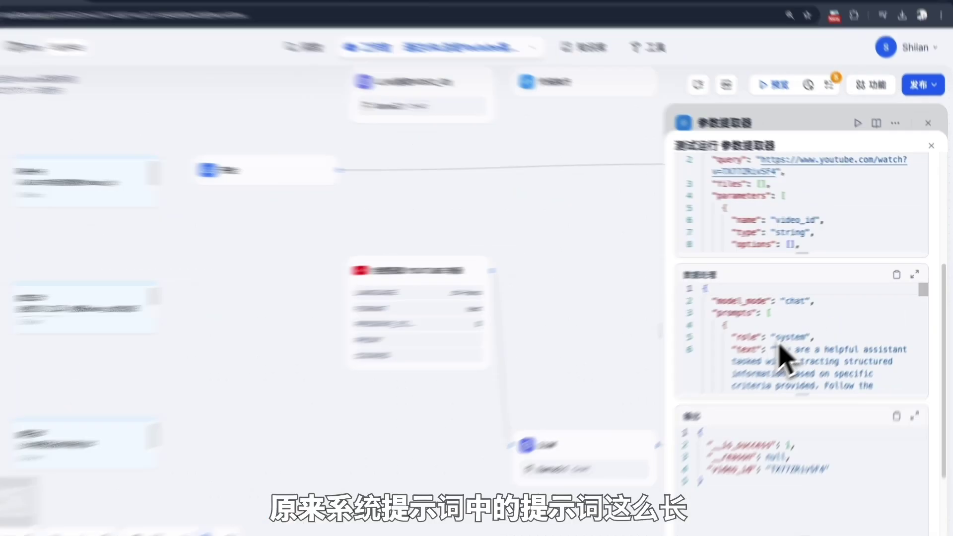
double_click(802, 328)
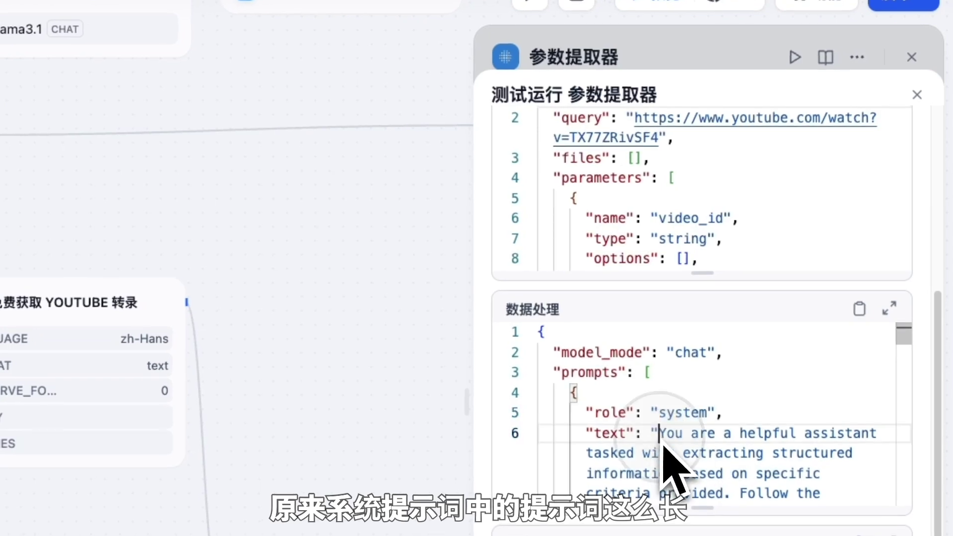
scroll(664, 439, down, 10)
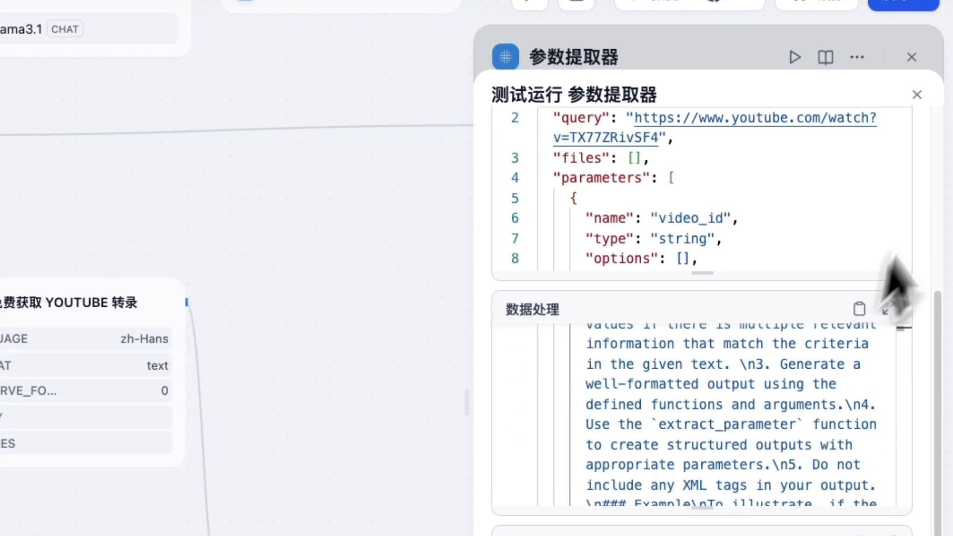
click(916, 95)
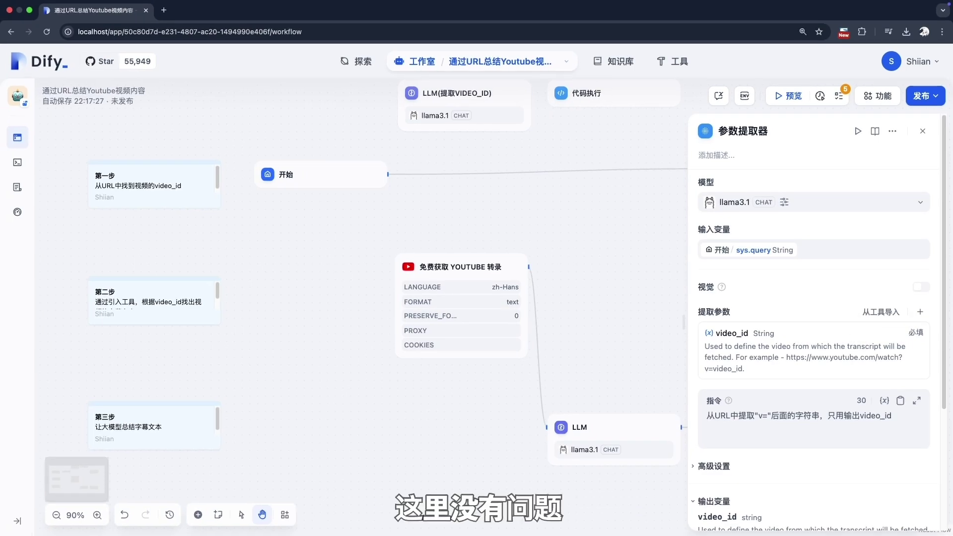
click(922, 131)
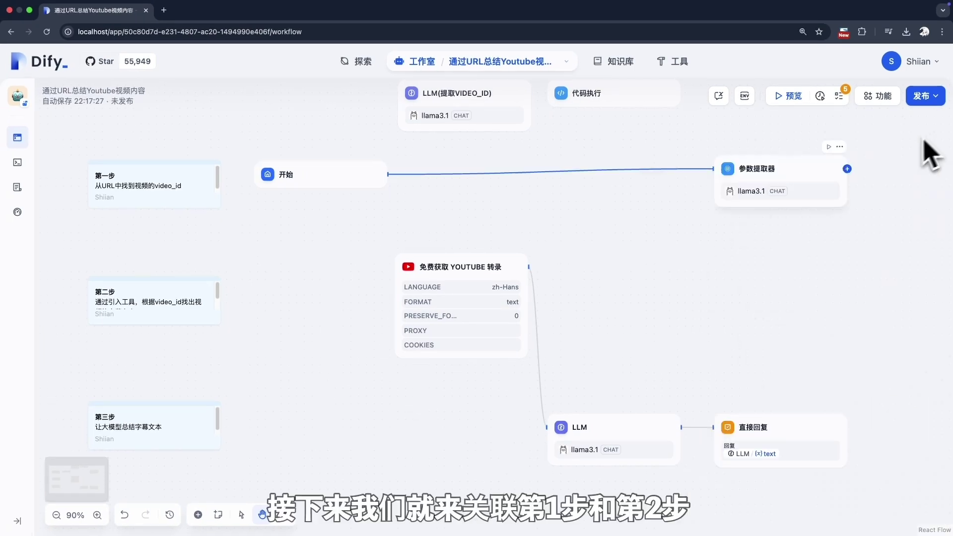
- Level the 参数提取器 node with 开始, and connect it to 免费获取 YOUTUBE 转录, opening that tool node's settings
drag(765, 180, 772, 191)
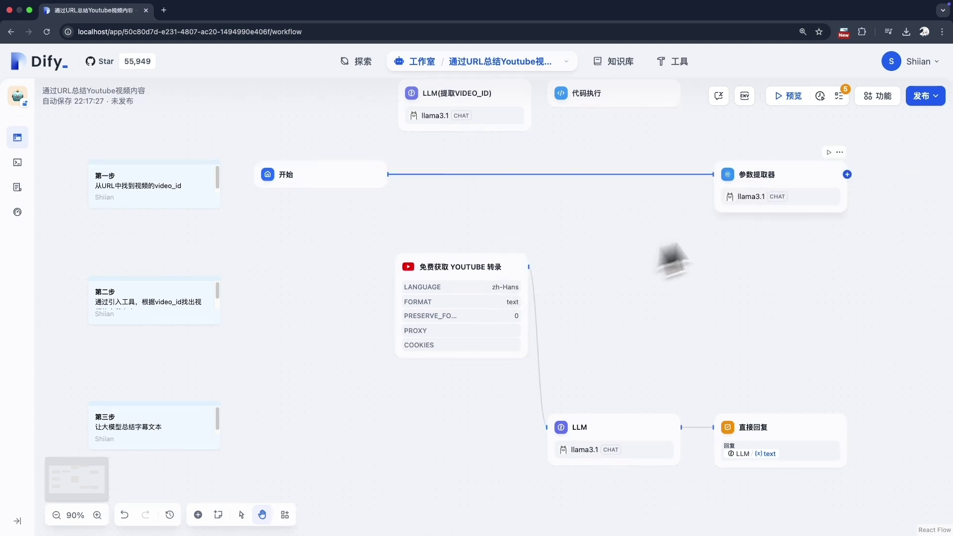
drag(847, 175, 399, 268)
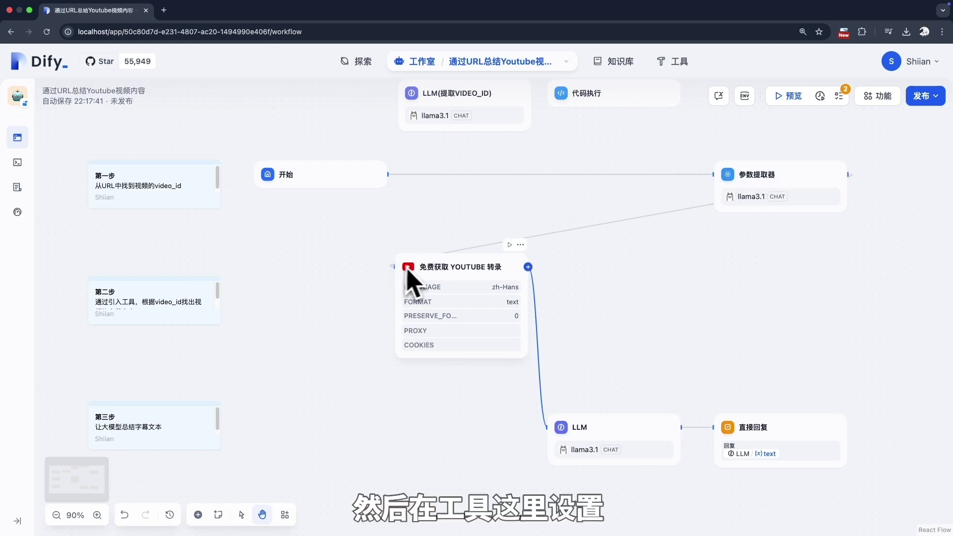
click(491, 296)
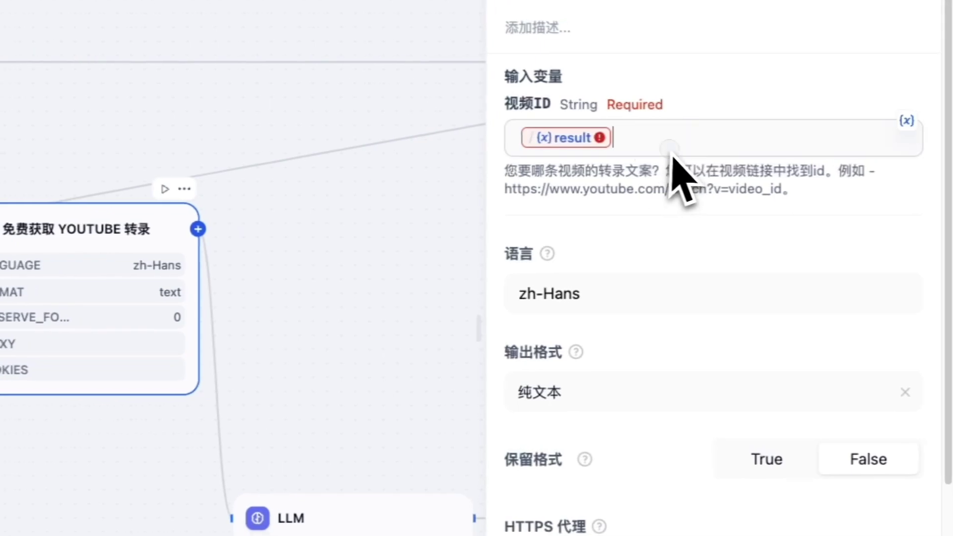
- Replace the invalid result variable in the transcript tool's 视频ID with video_id from 参数提取器, and close the node settings
key(BackSpace)
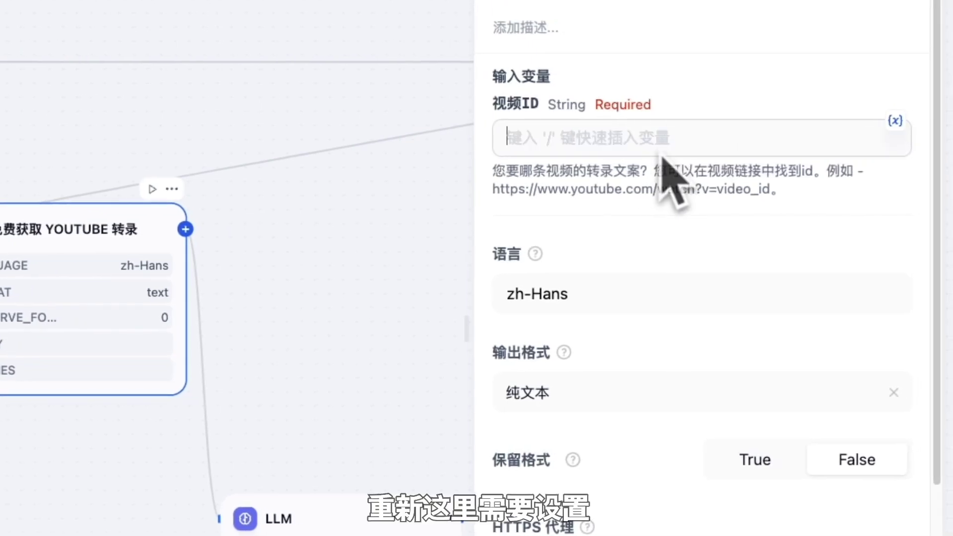
text(/)
scroll(671, 351, down, 1)
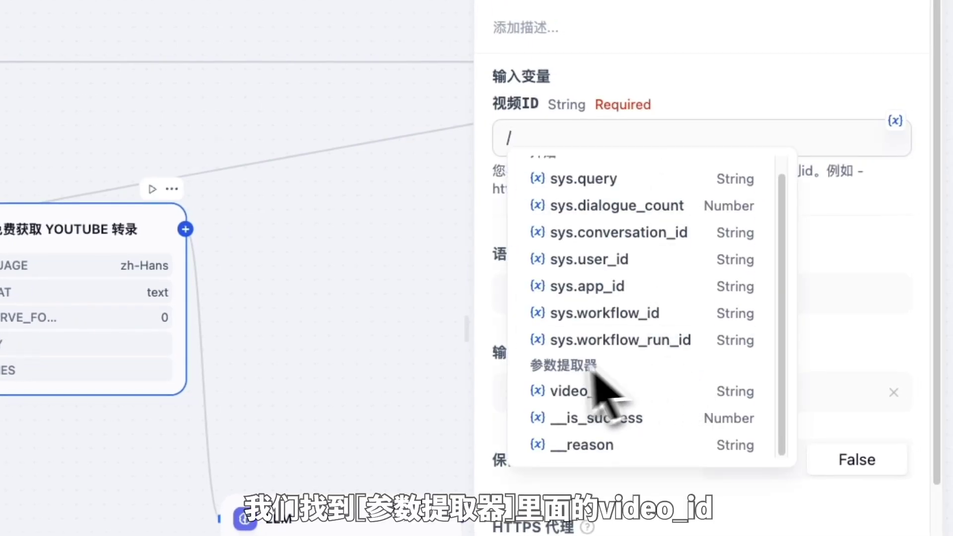
click(621, 395)
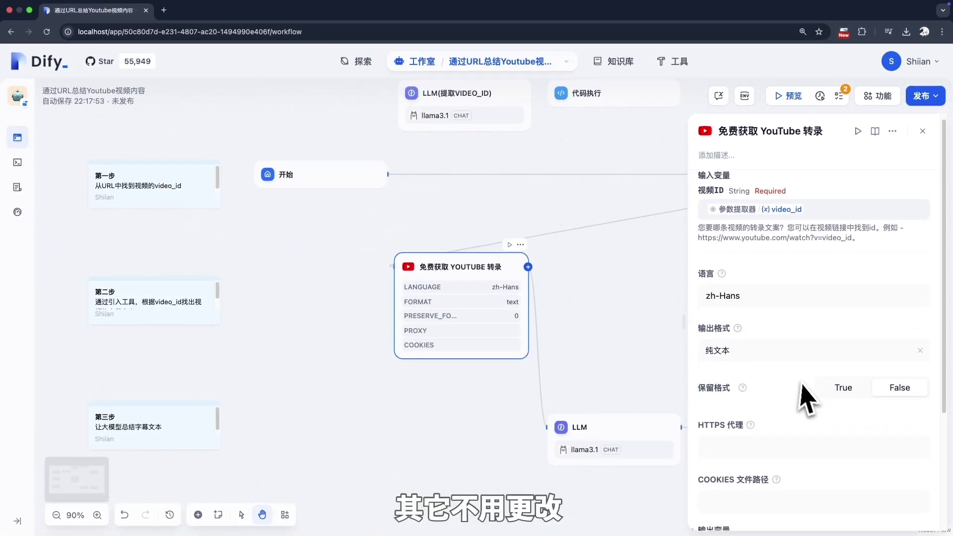
scroll(807, 397, down, 4)
scroll(808, 397, up, 4)
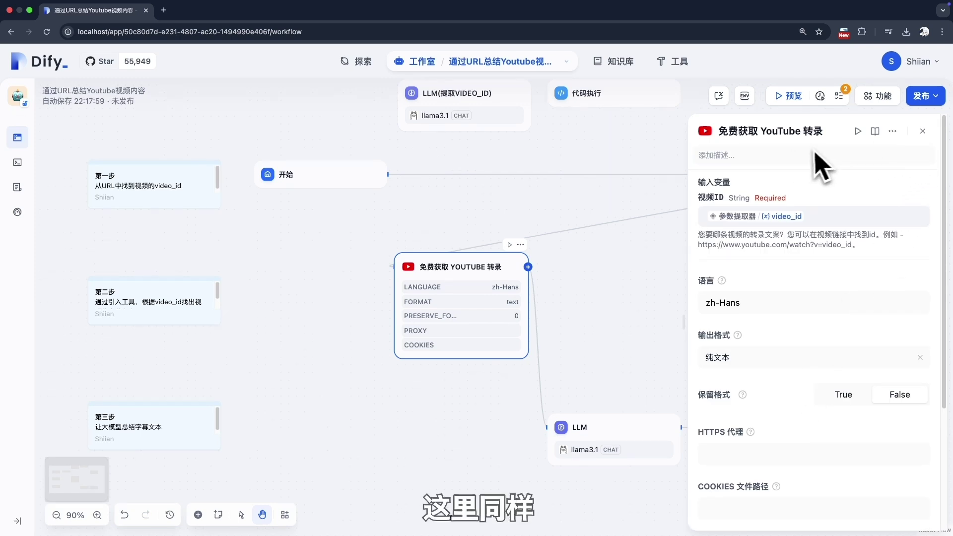
click(922, 131)
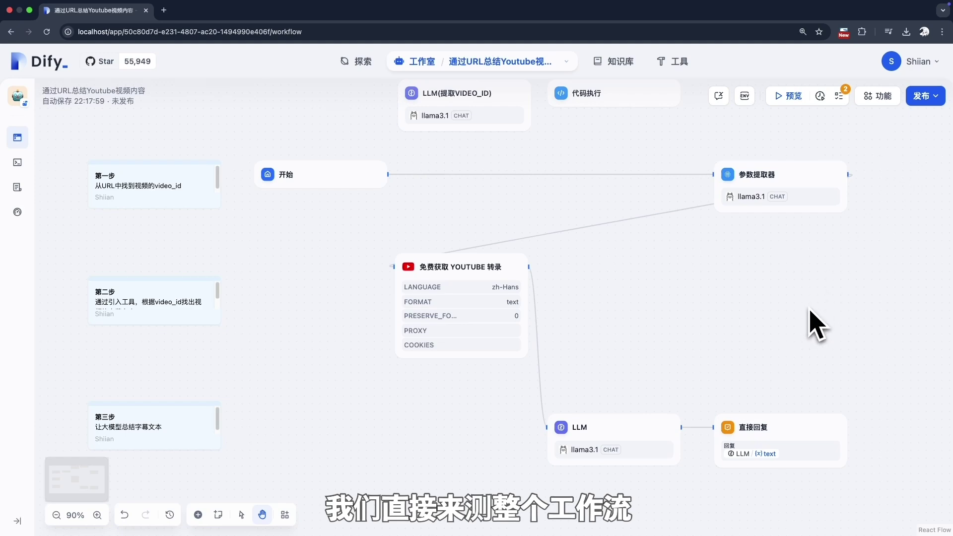
- Review the unresolved issues in the workflow's 检查清单 and close the checklist
drag(807, 319, 850, 346)
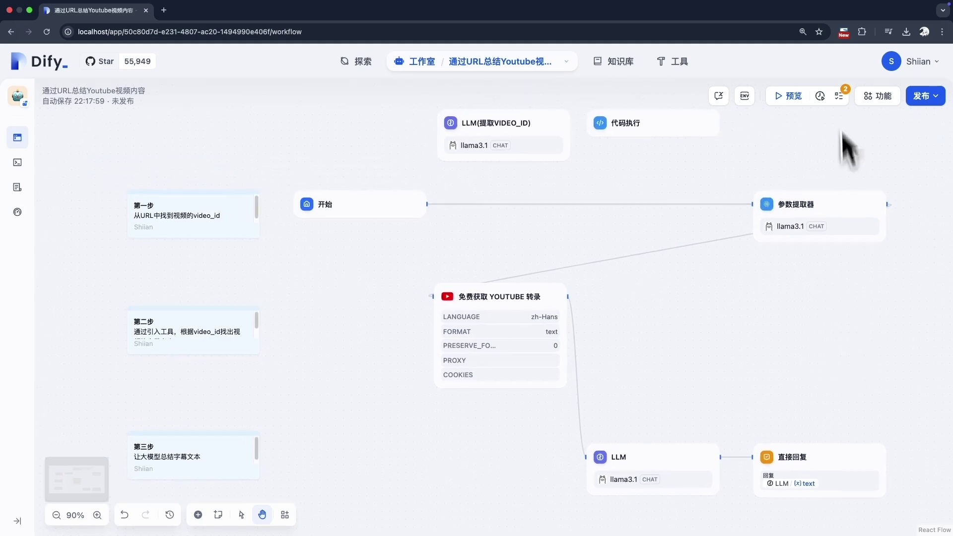
click(839, 96)
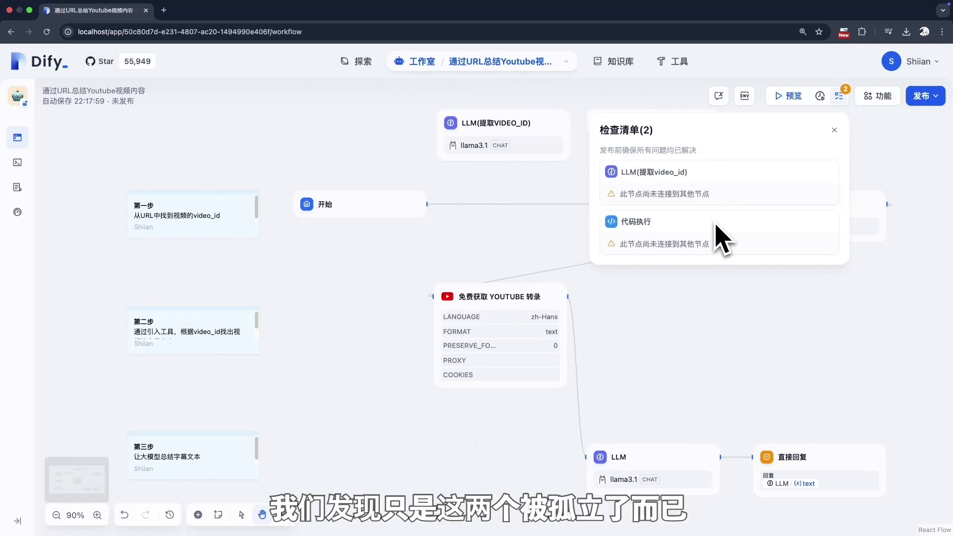
click(834, 131)
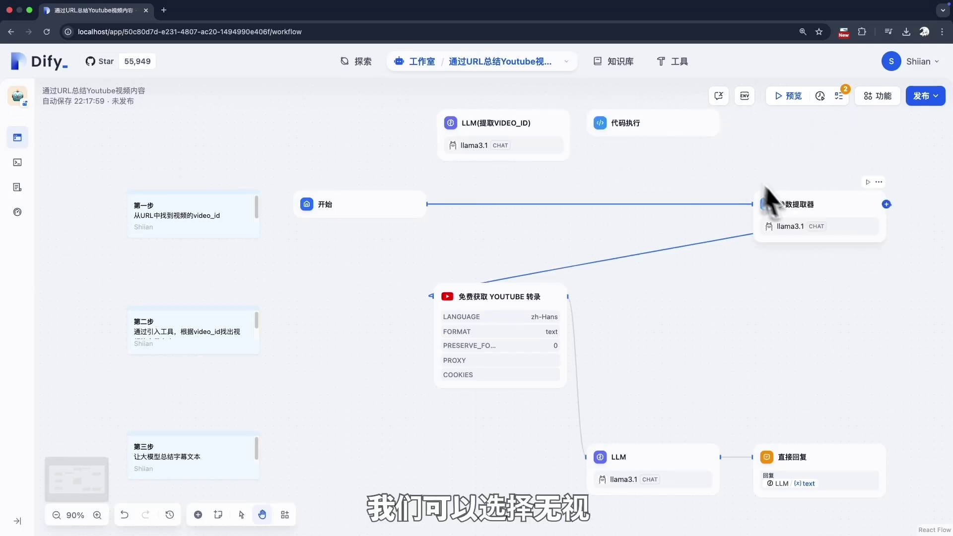
click(790, 99)
text(https://www.youtube.com/watch?v=TX77ZRivSF4)
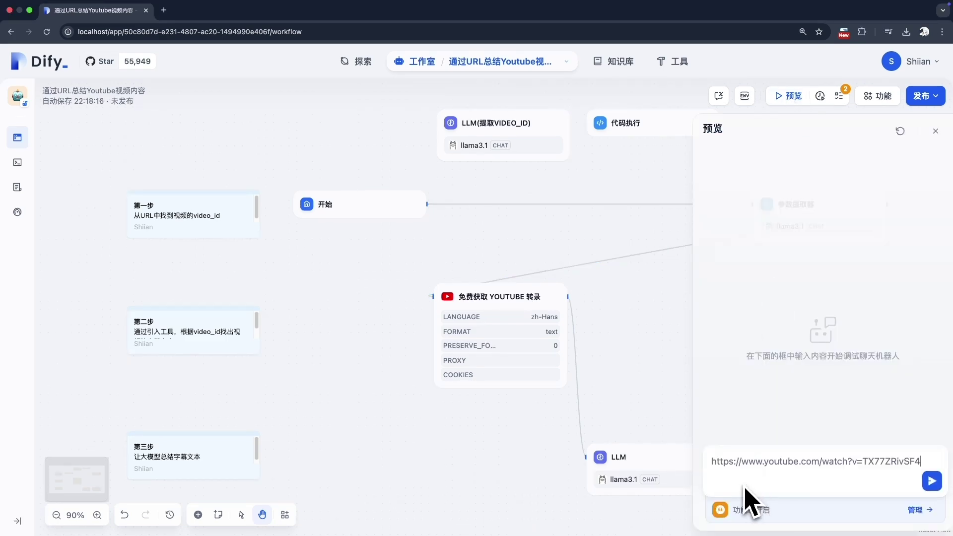
click(931, 480)
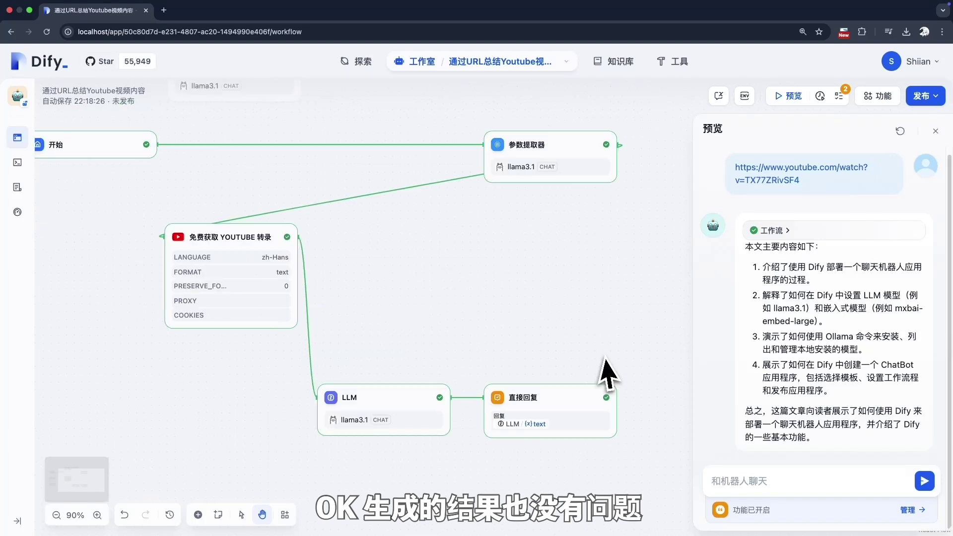
click(935, 131)
- Open the 参数提取器 node's settings to examine its 模型 selection
drag(580, 268, 784, 314)
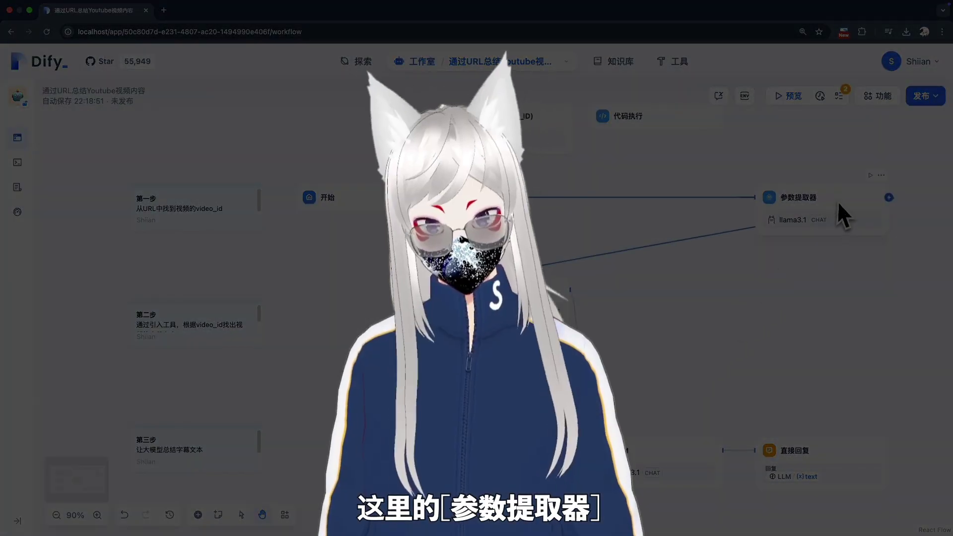
click(839, 204)
click(922, 131)
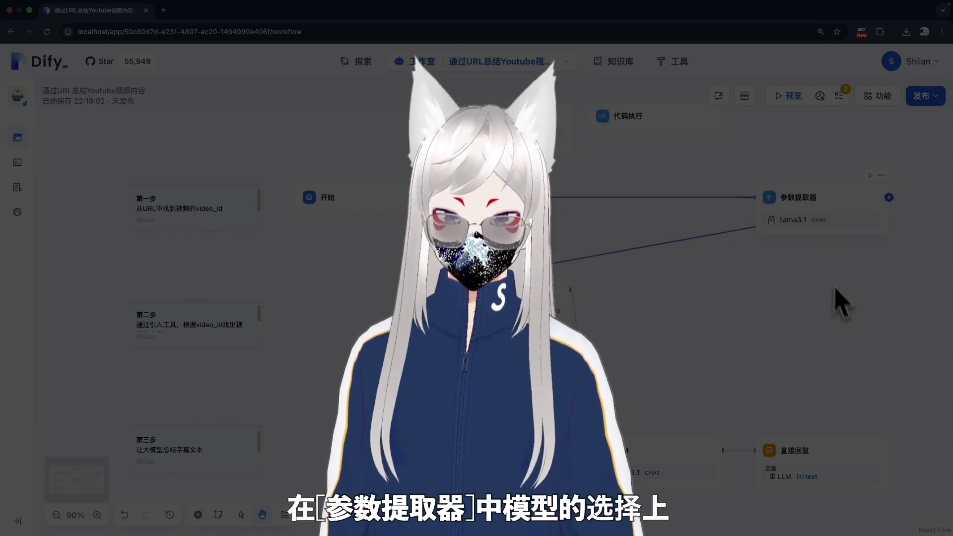
click(826, 214)
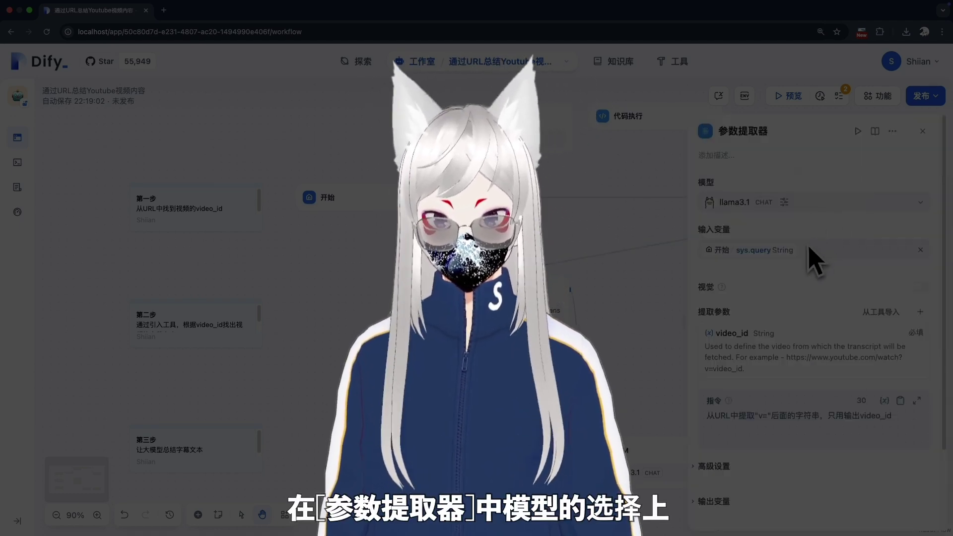